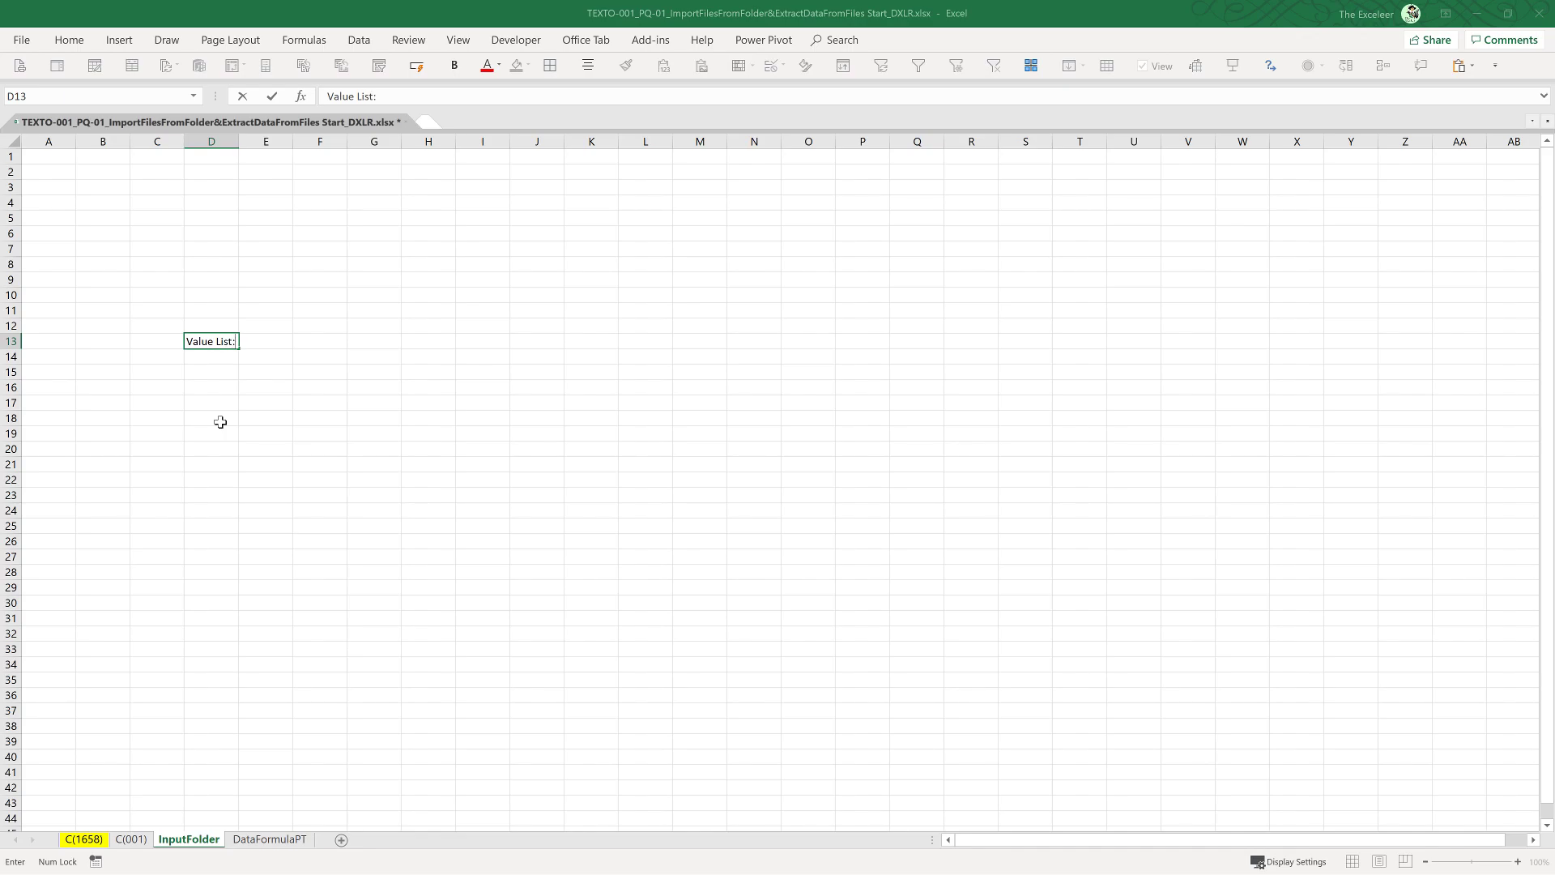
Confirm the heading "Value List:" in cell D13 and make it bold
key("ctrl+Return")
key("ctrl+b")
key("Return")
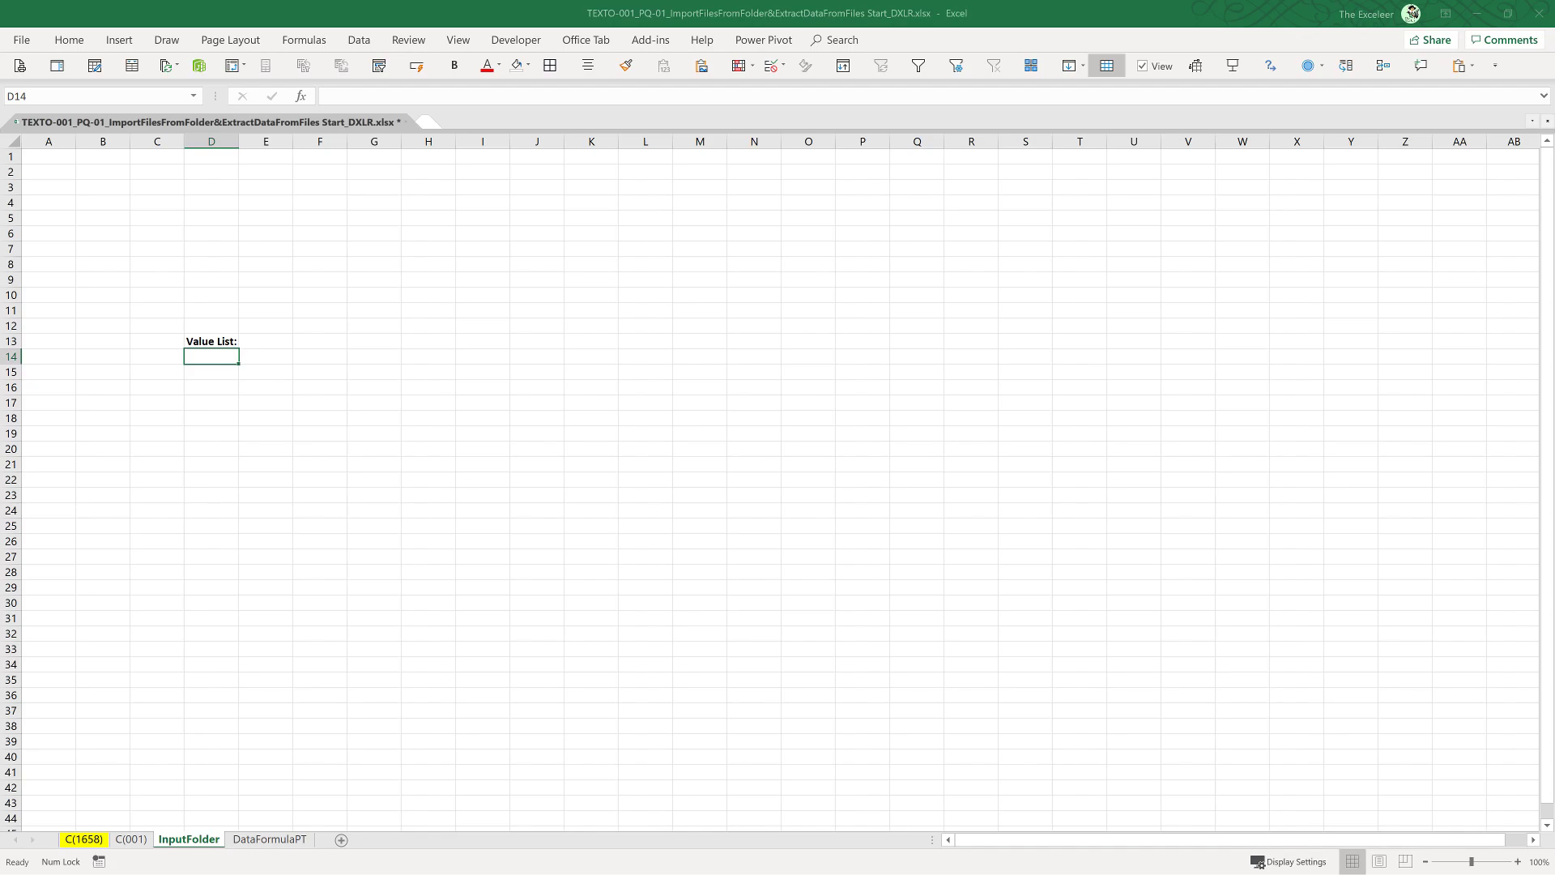
Switch to File Explorer and inspect the files in the Start and Finish folders of TEXTO-001
key("alt+Tab")
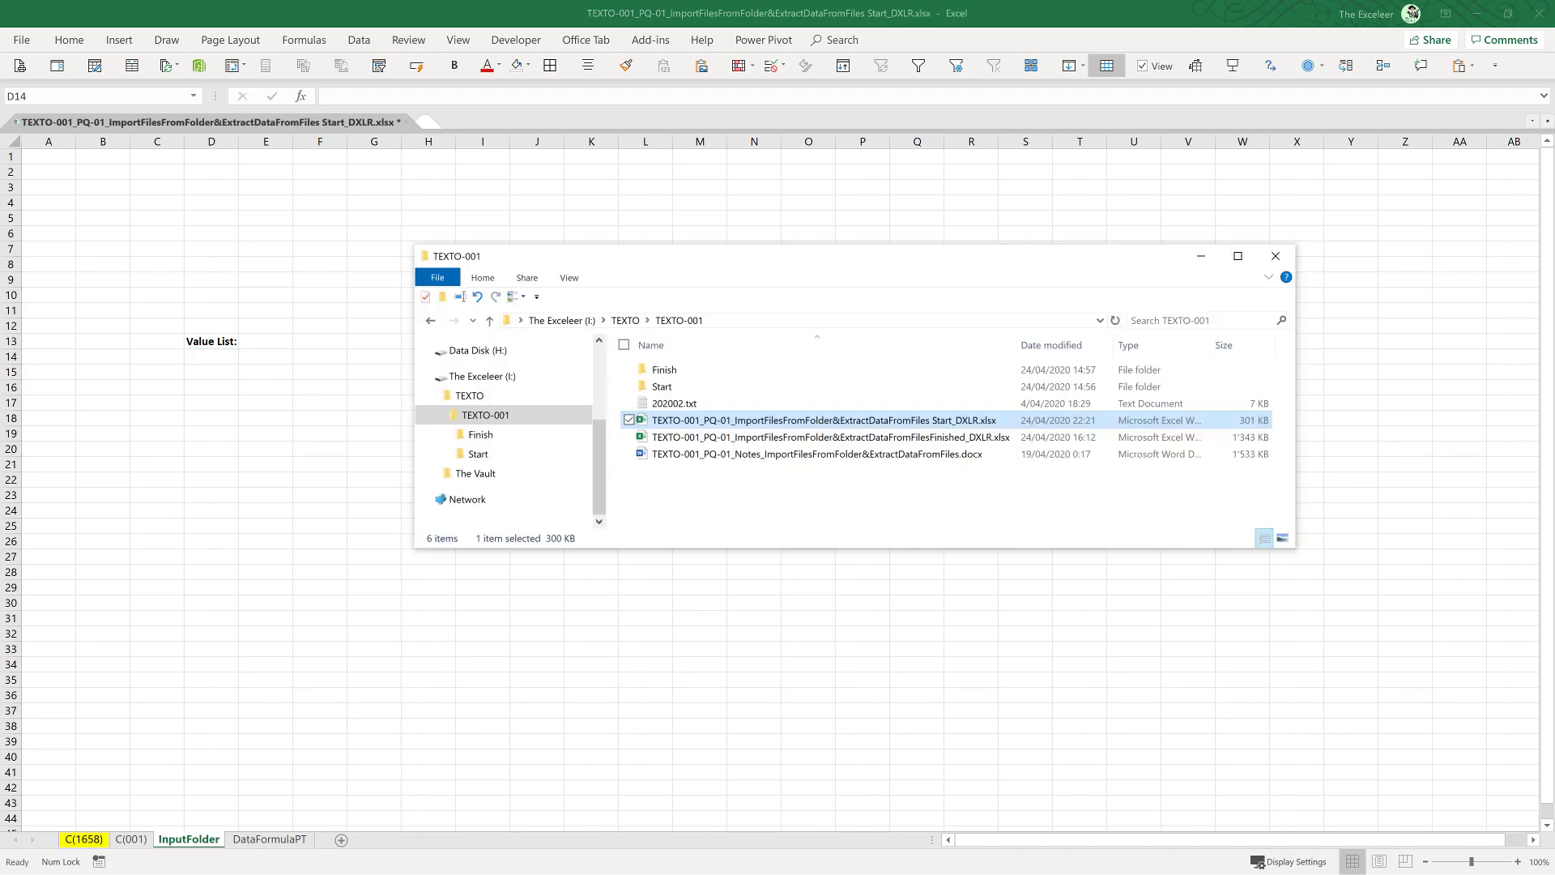
double_click(693, 386)
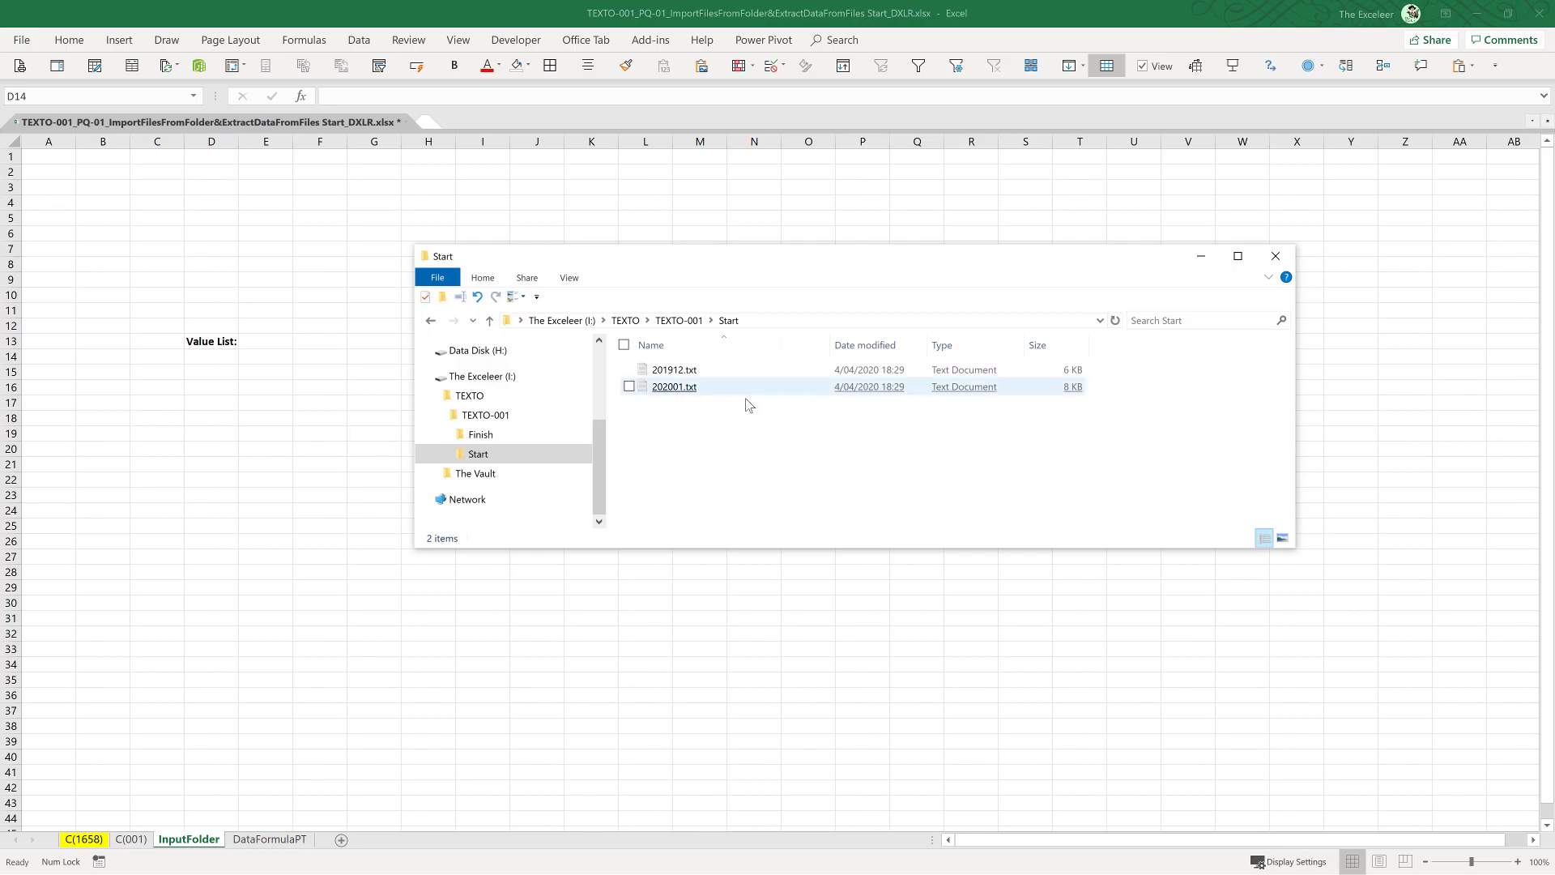
left_click(710, 320)
left_click(733, 336)
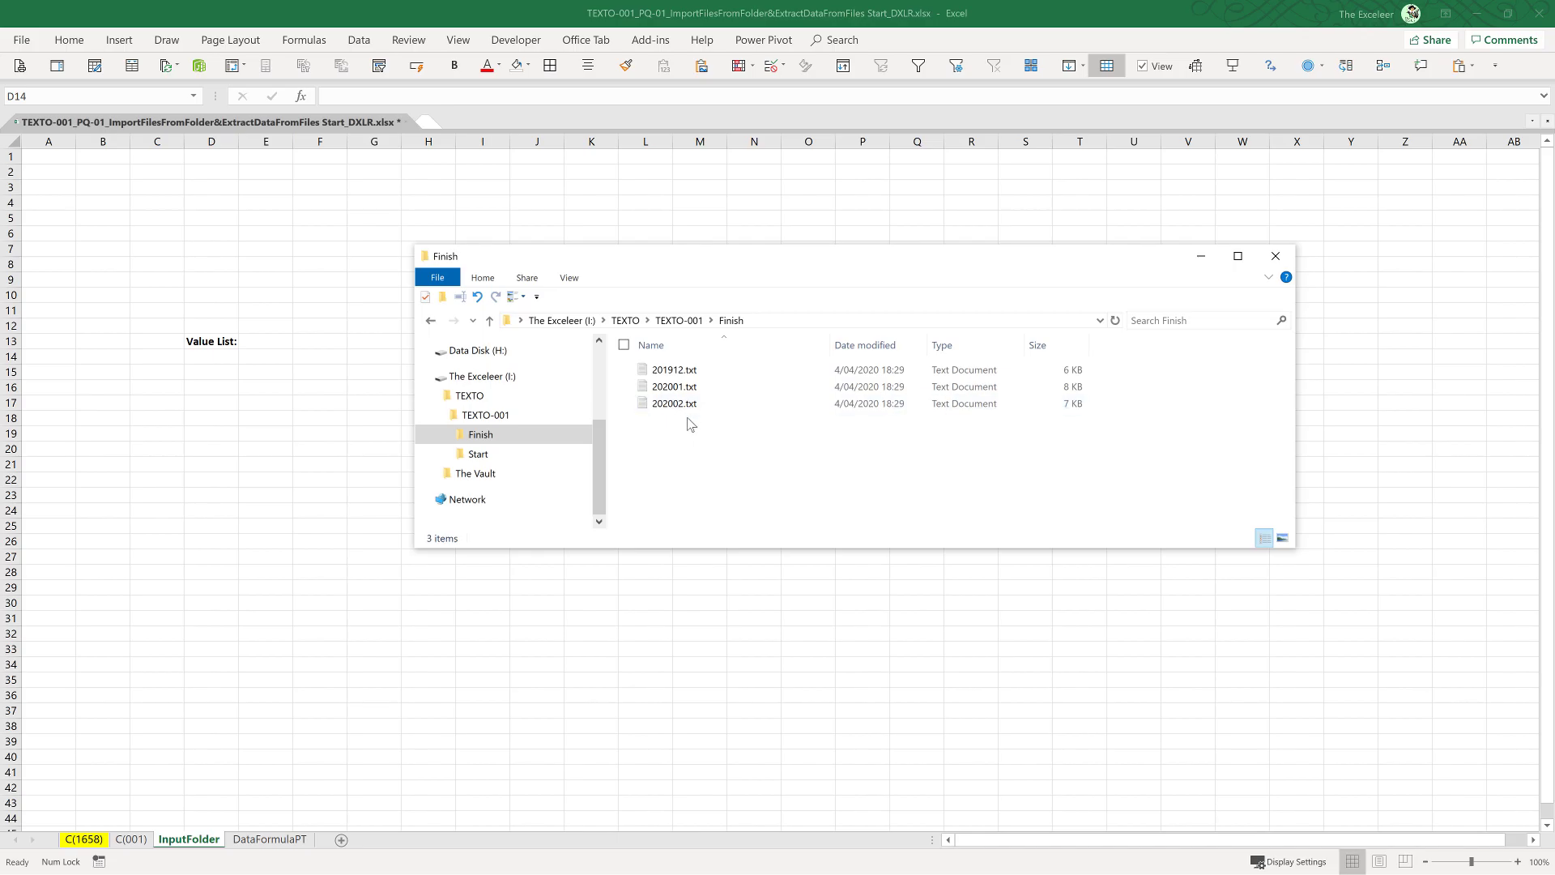
Copy the Start folder's path, I:\TEXTO\TEXTO-001\Start, from File Explorer into cell D14 of the InputFolder sheet
left_click(710, 320)
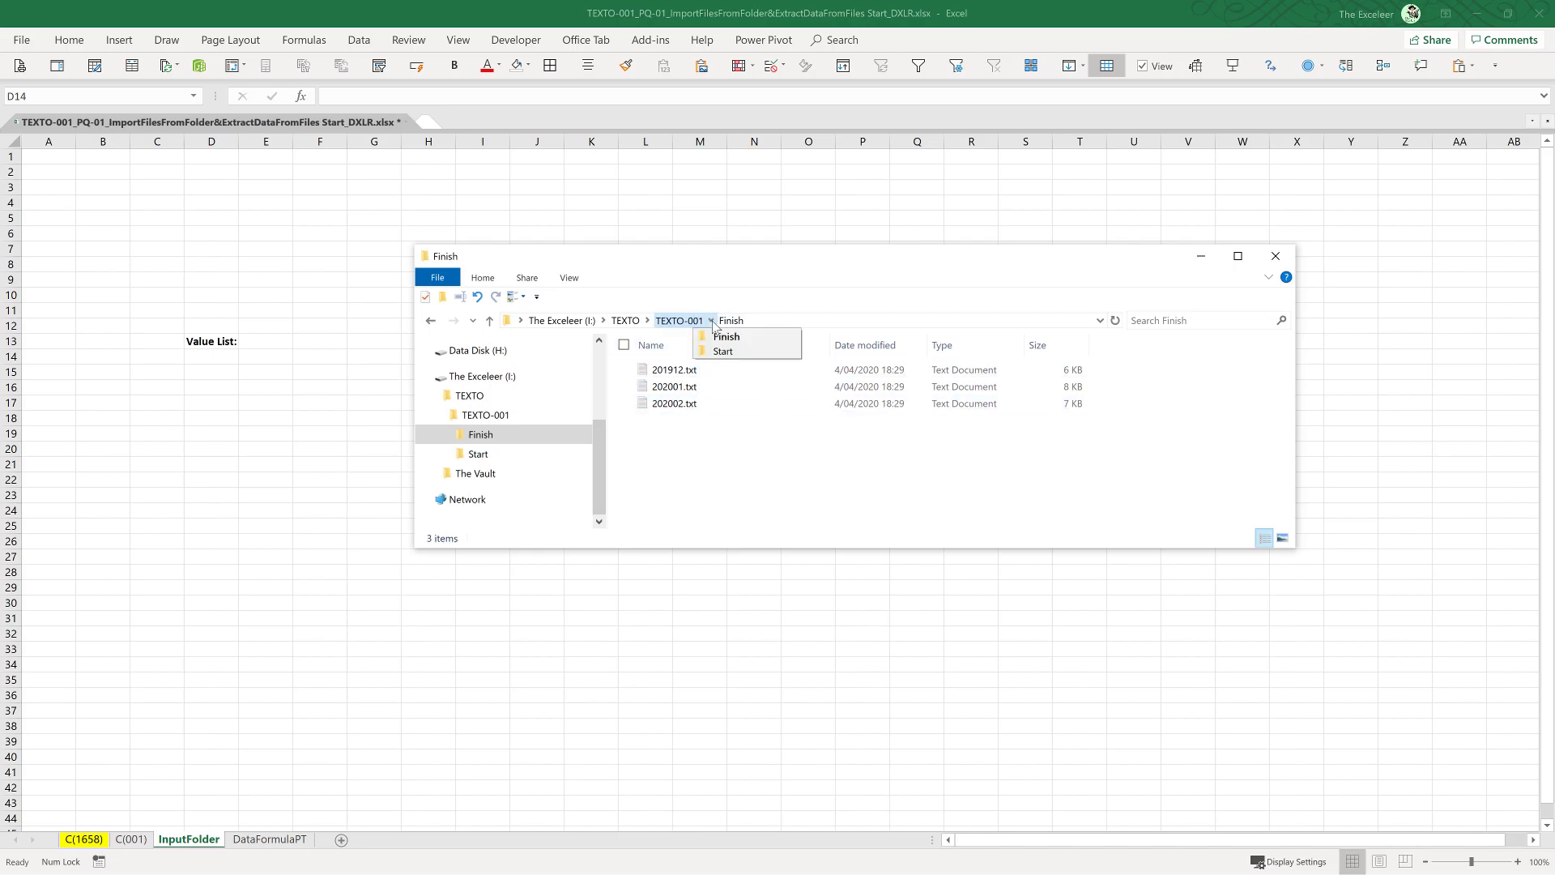
left_click(723, 351)
left_click(776, 318)
key("ctrl+c")
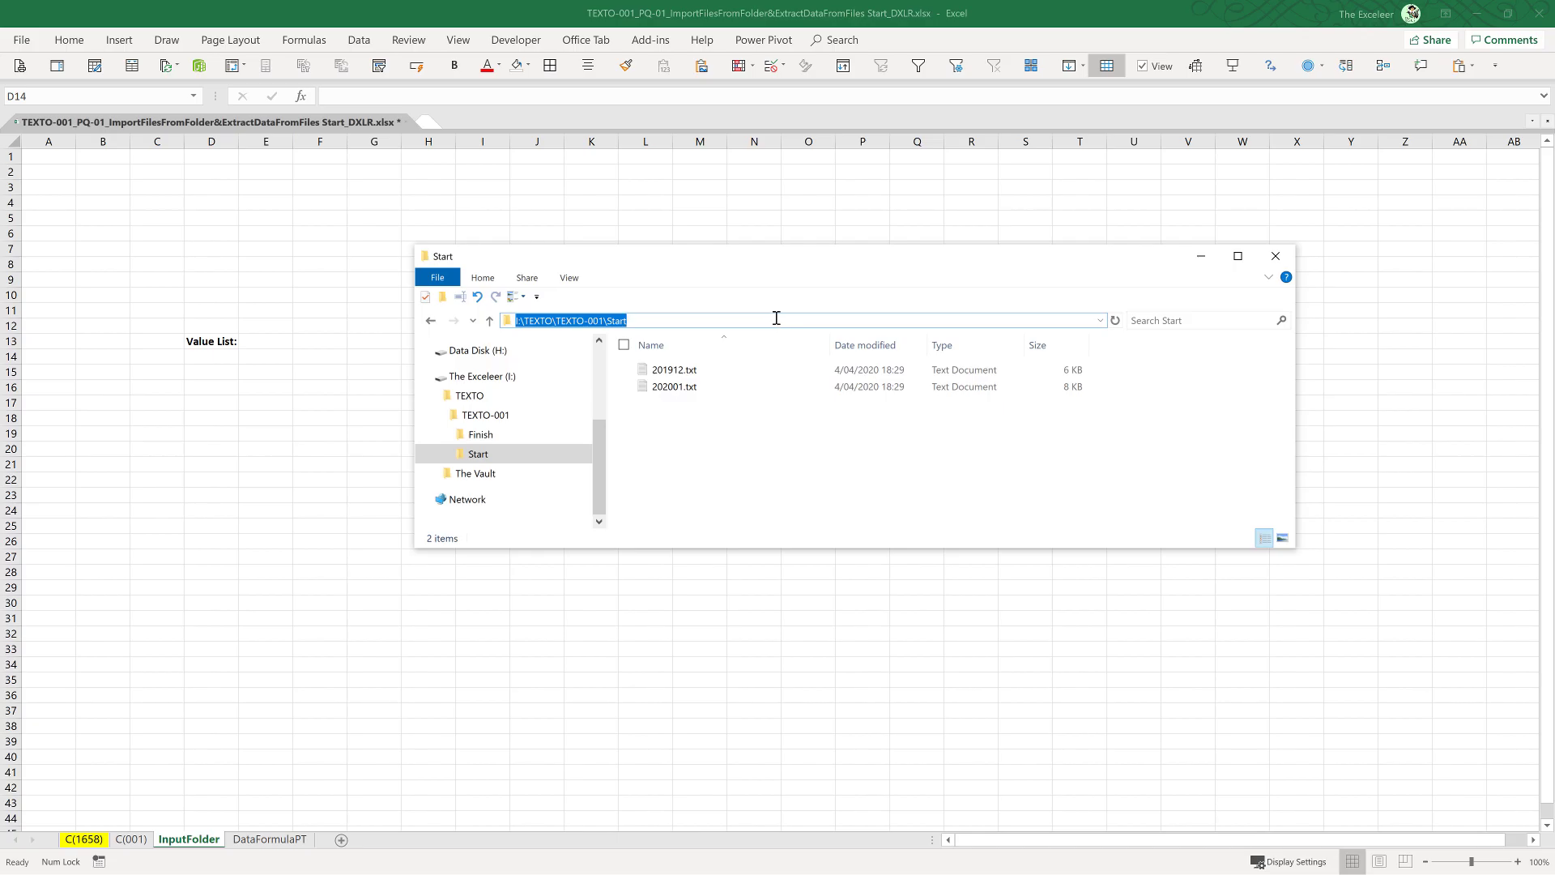
left_click(224, 356)
key("F2")
key("ctrl+v")
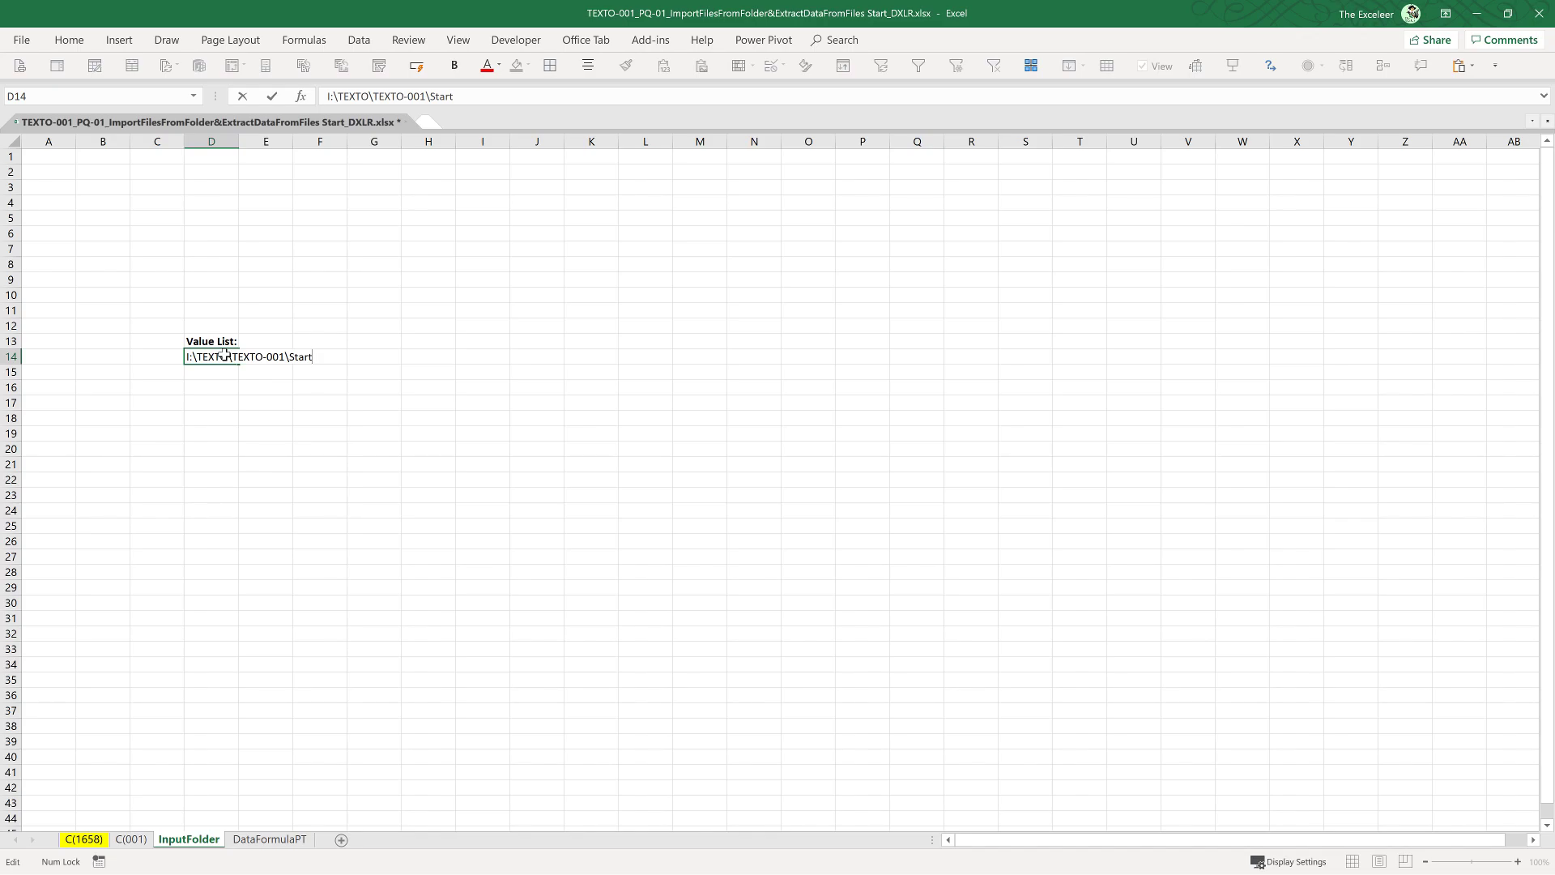
key("Return")
Copy the Finish folder's path, I:\TEXTO\TEXTO-001\Finish, from File Explorer into cell D15 and autofit column D
key("alt+Tab")
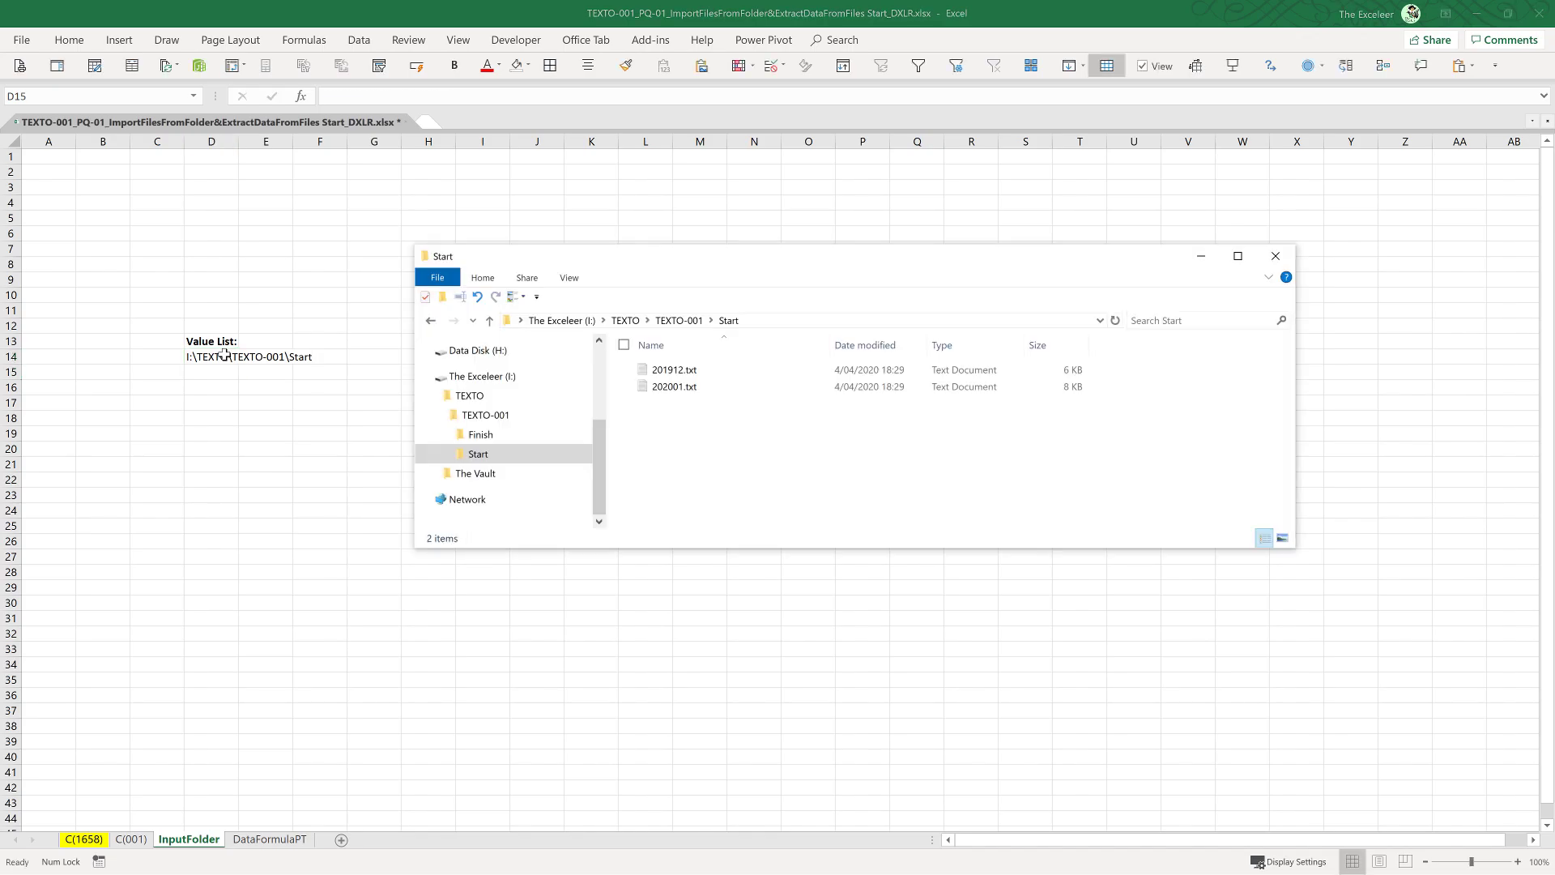
left_click(710, 321)
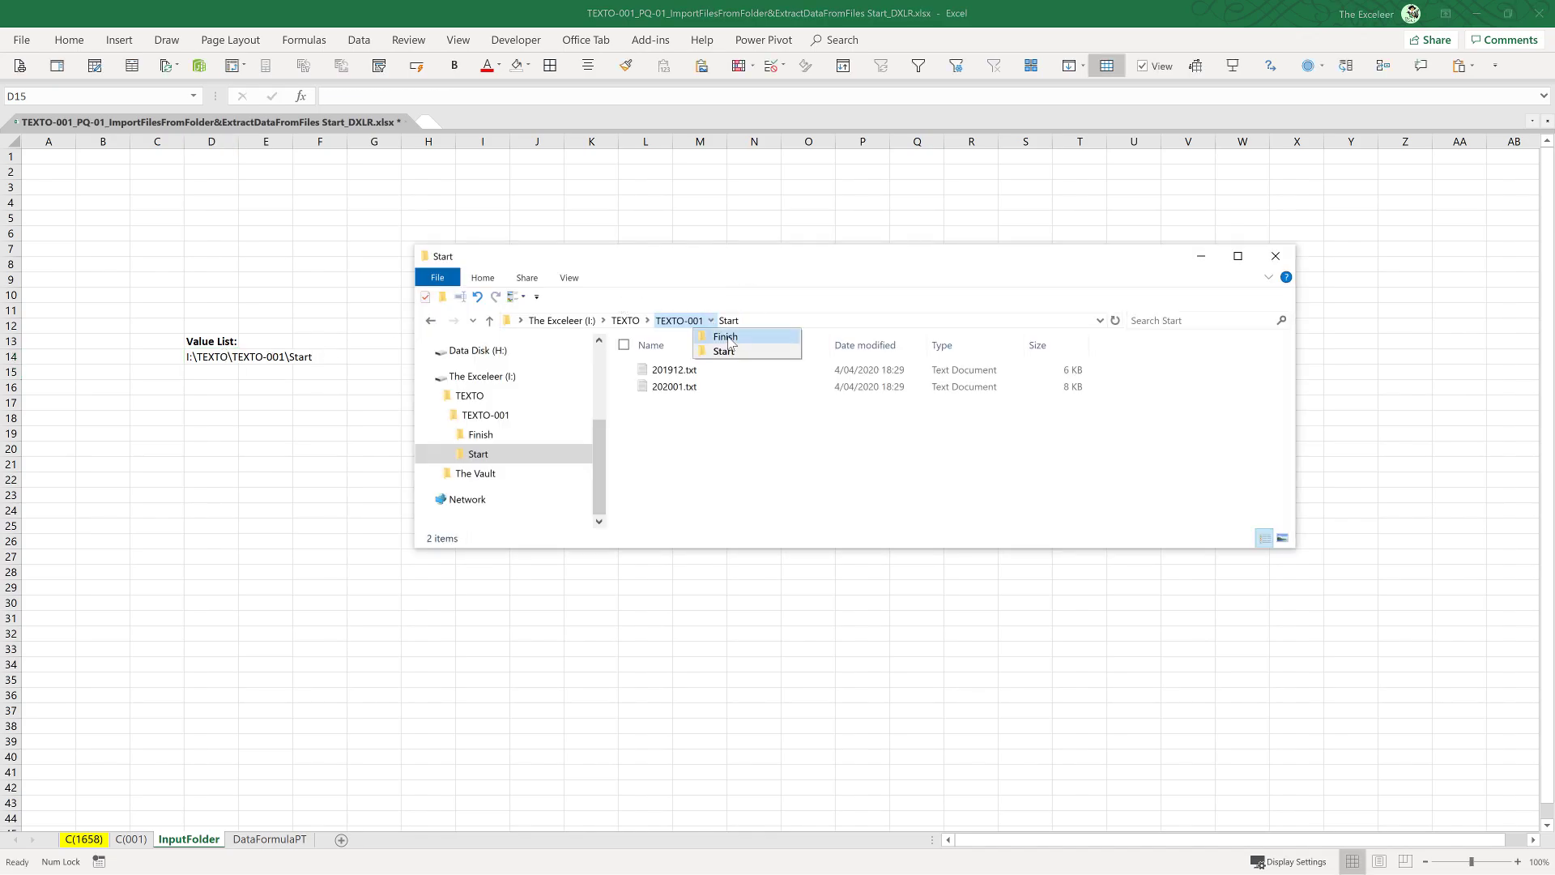
left_click(726, 337)
left_click(771, 322)
key("ctrl+c")
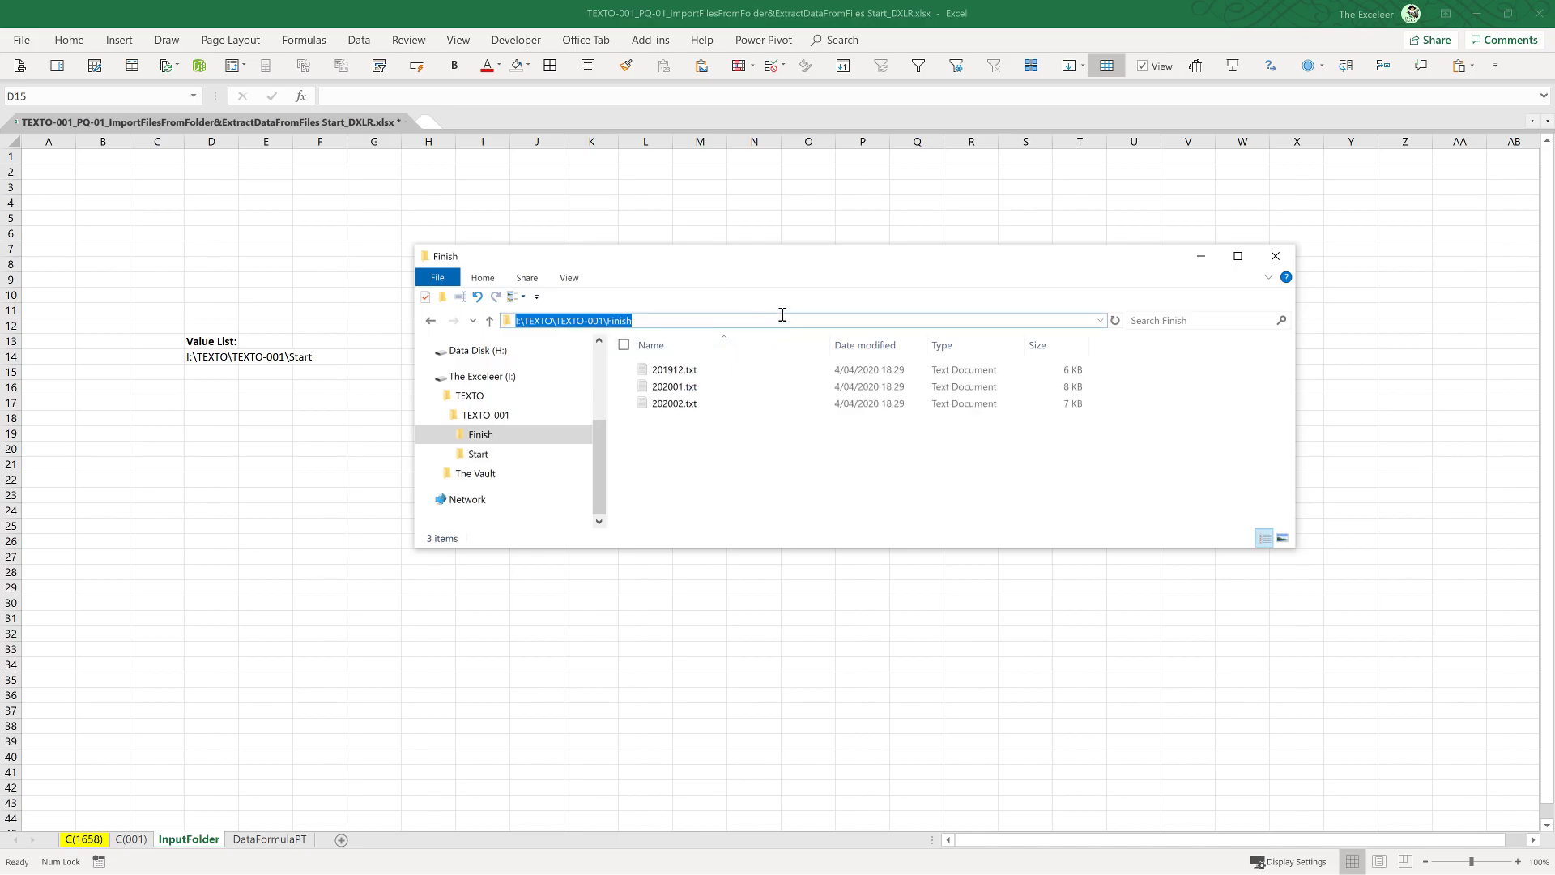
left_click(215, 374)
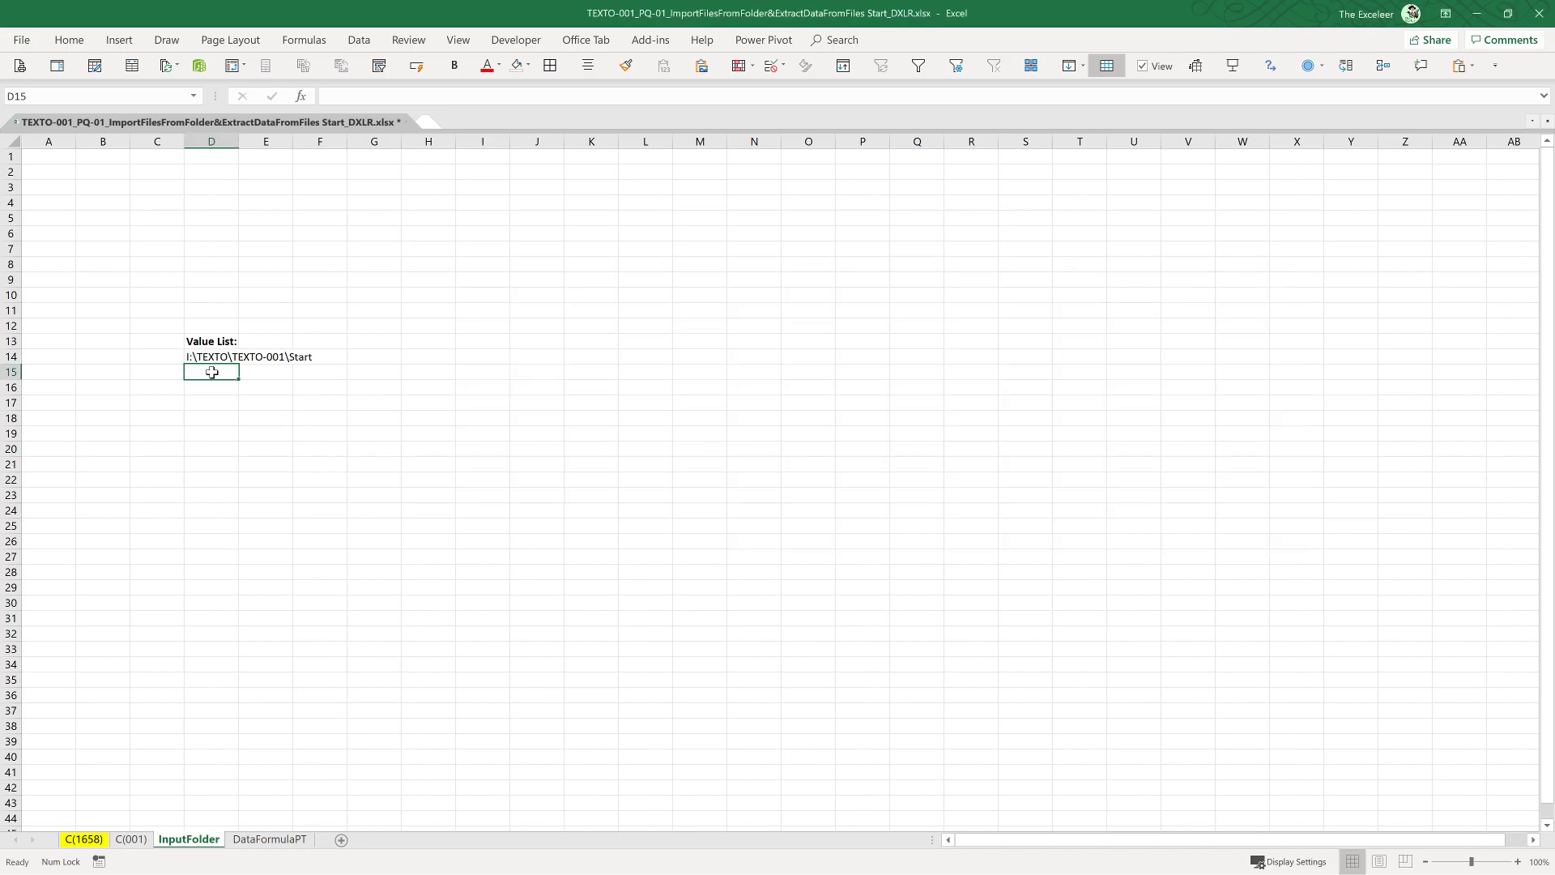
key("ctrl+v")
key("Return")
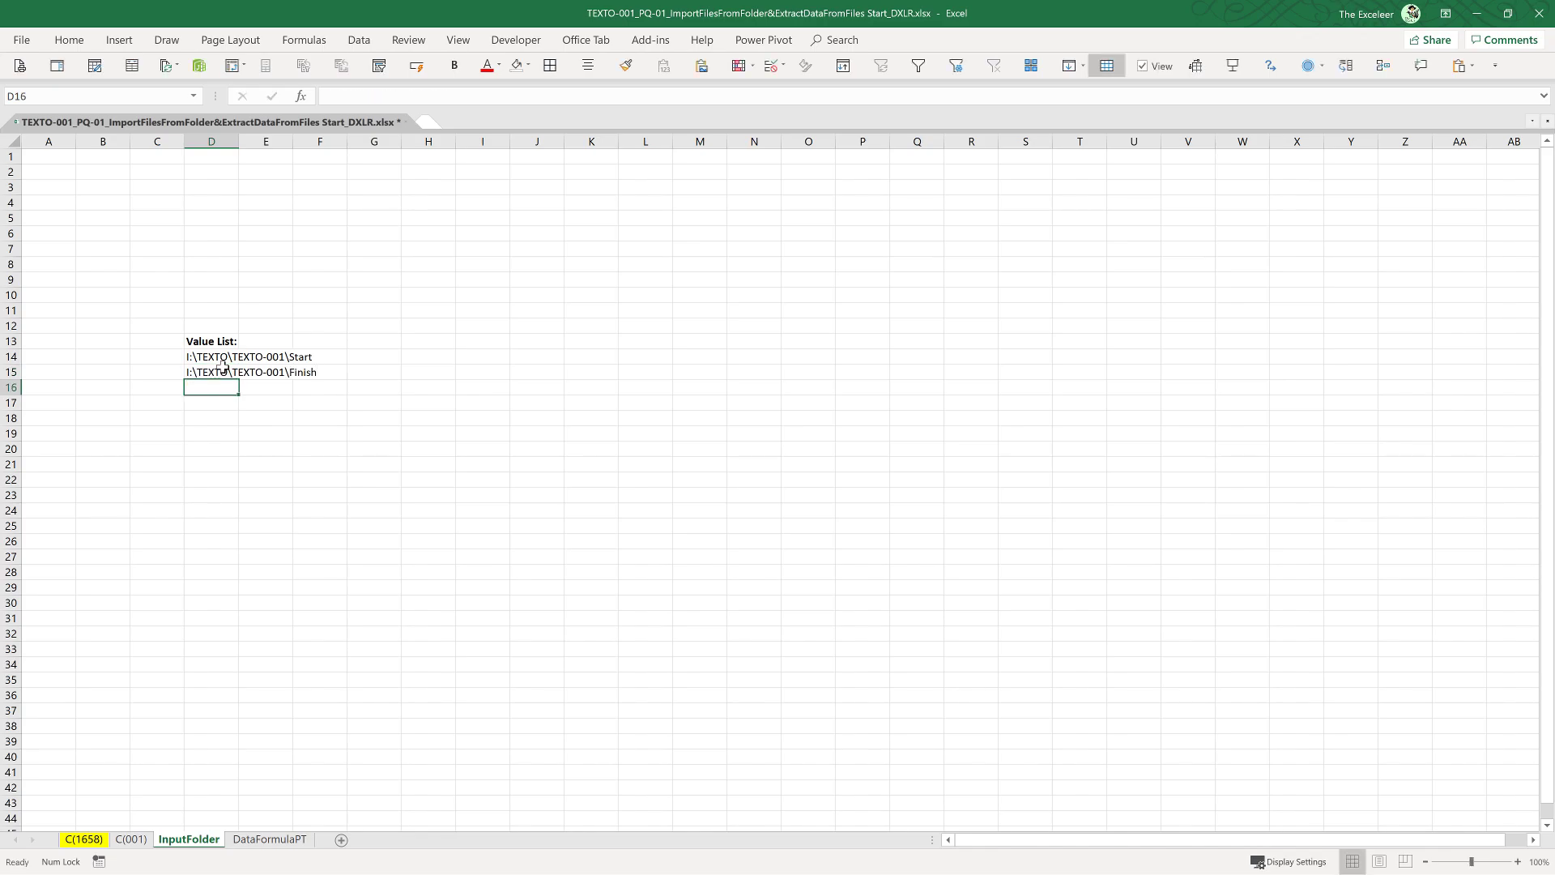
double_click(239, 142)
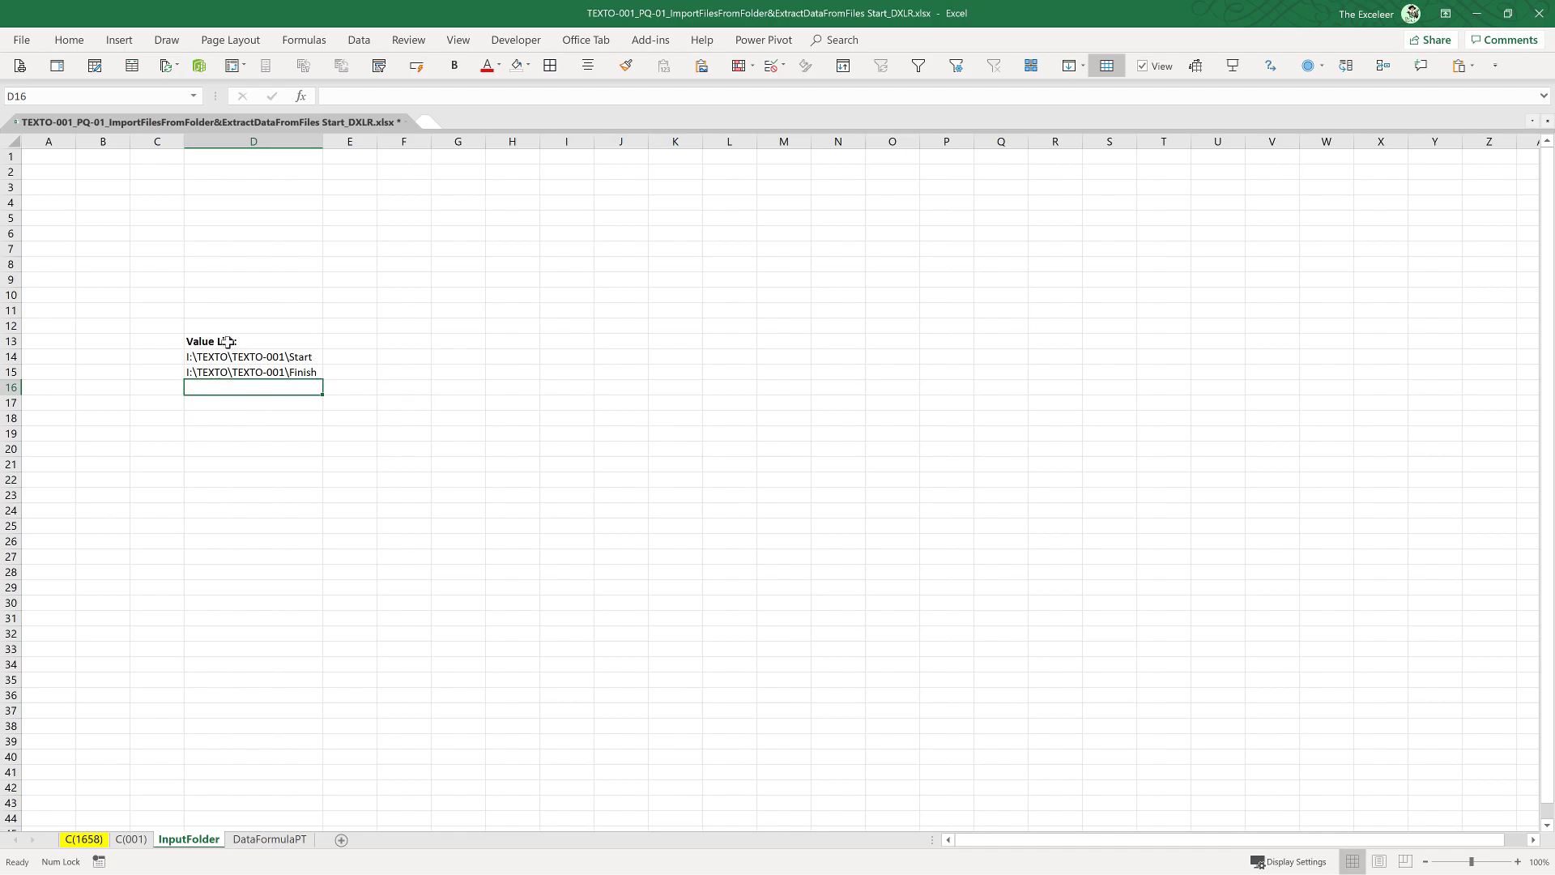
Enter the heading "Path" in cell D4 and make it bold
left_click(264, 201)
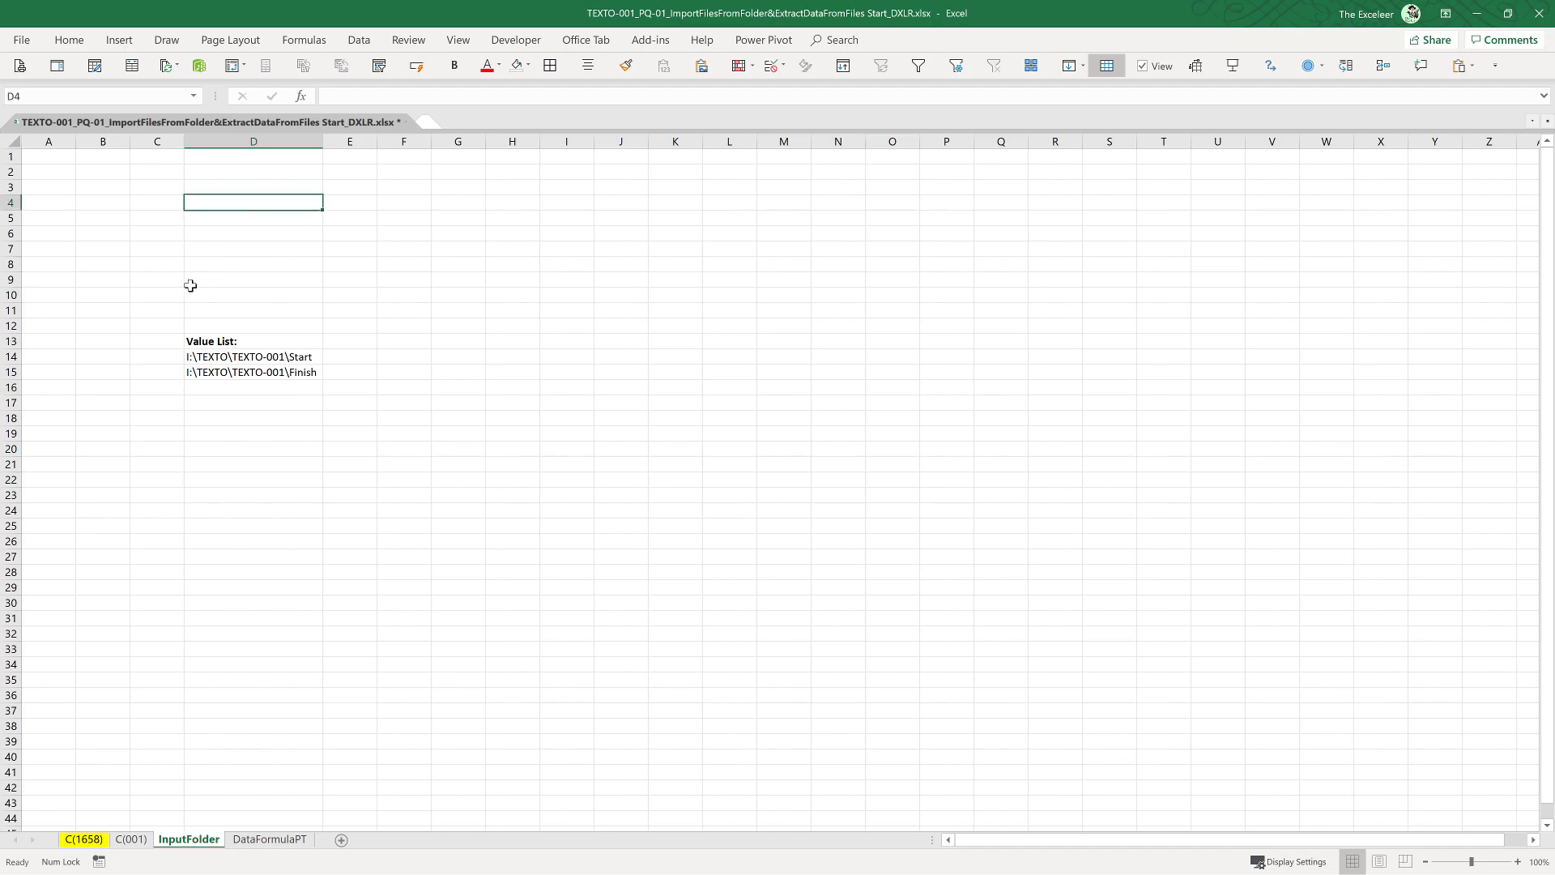
type("Path")
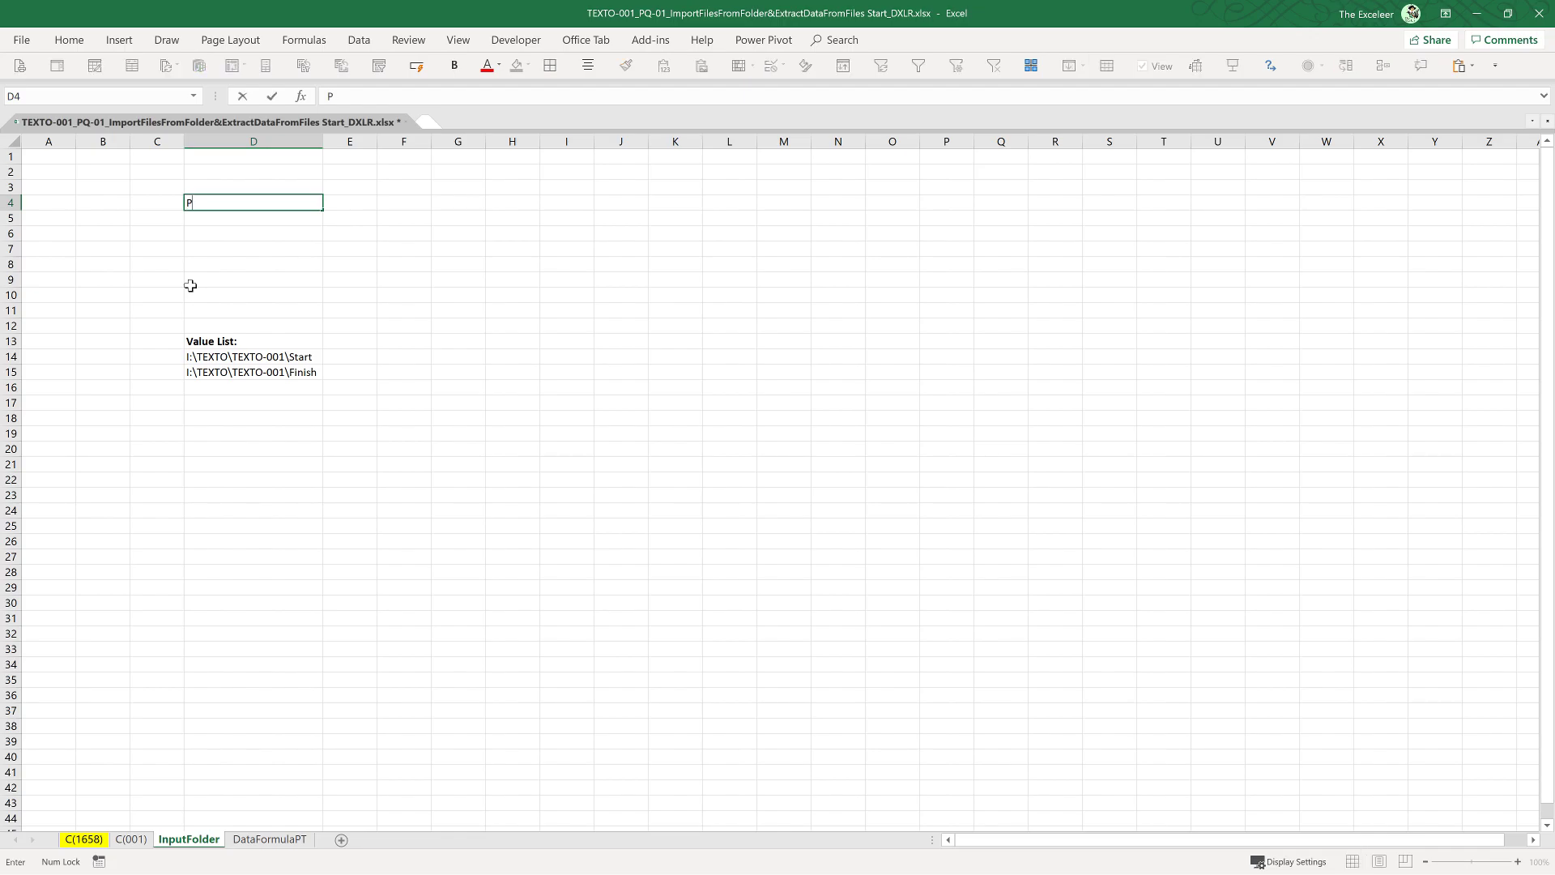
key("ctrl+Return")
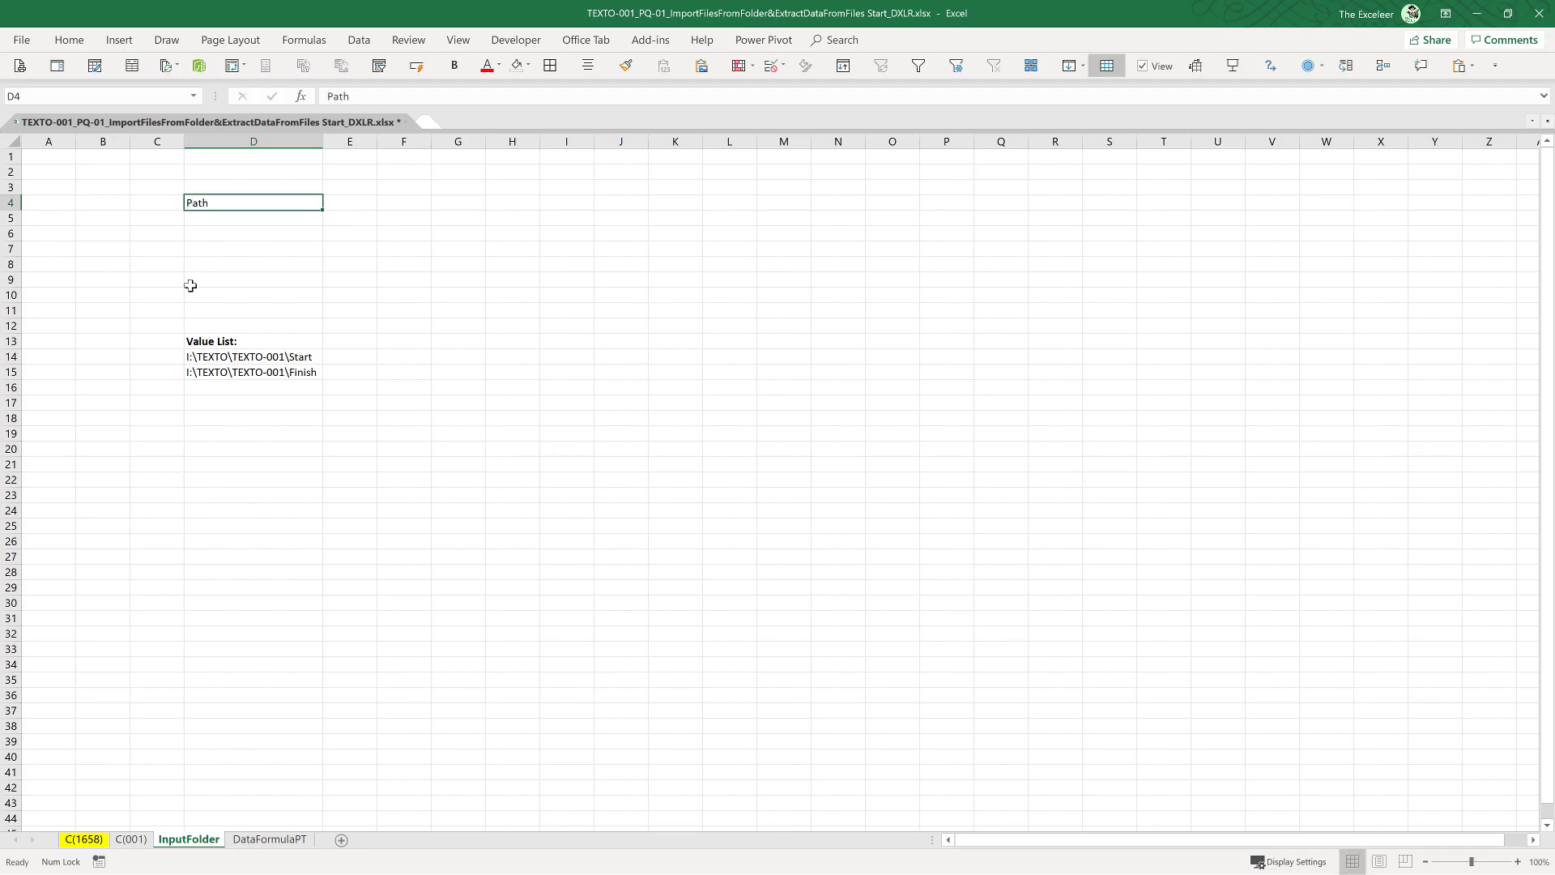
key("ctrl+b")
key("Return")
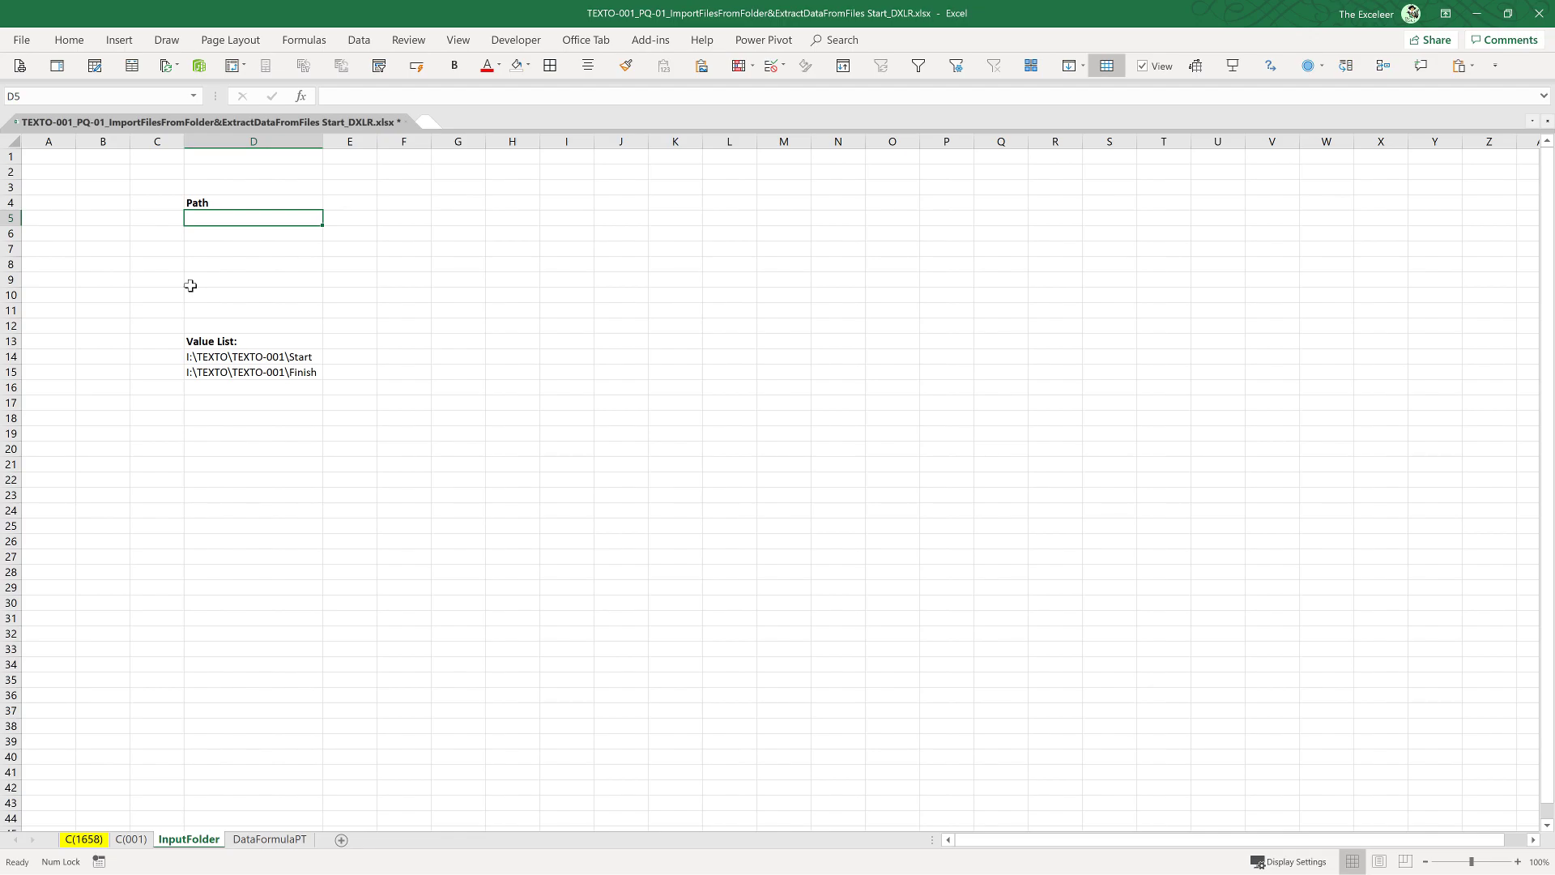
Copy the Start folder path from cell D14 into cell D5 under the Path heading
left_click(241, 357)
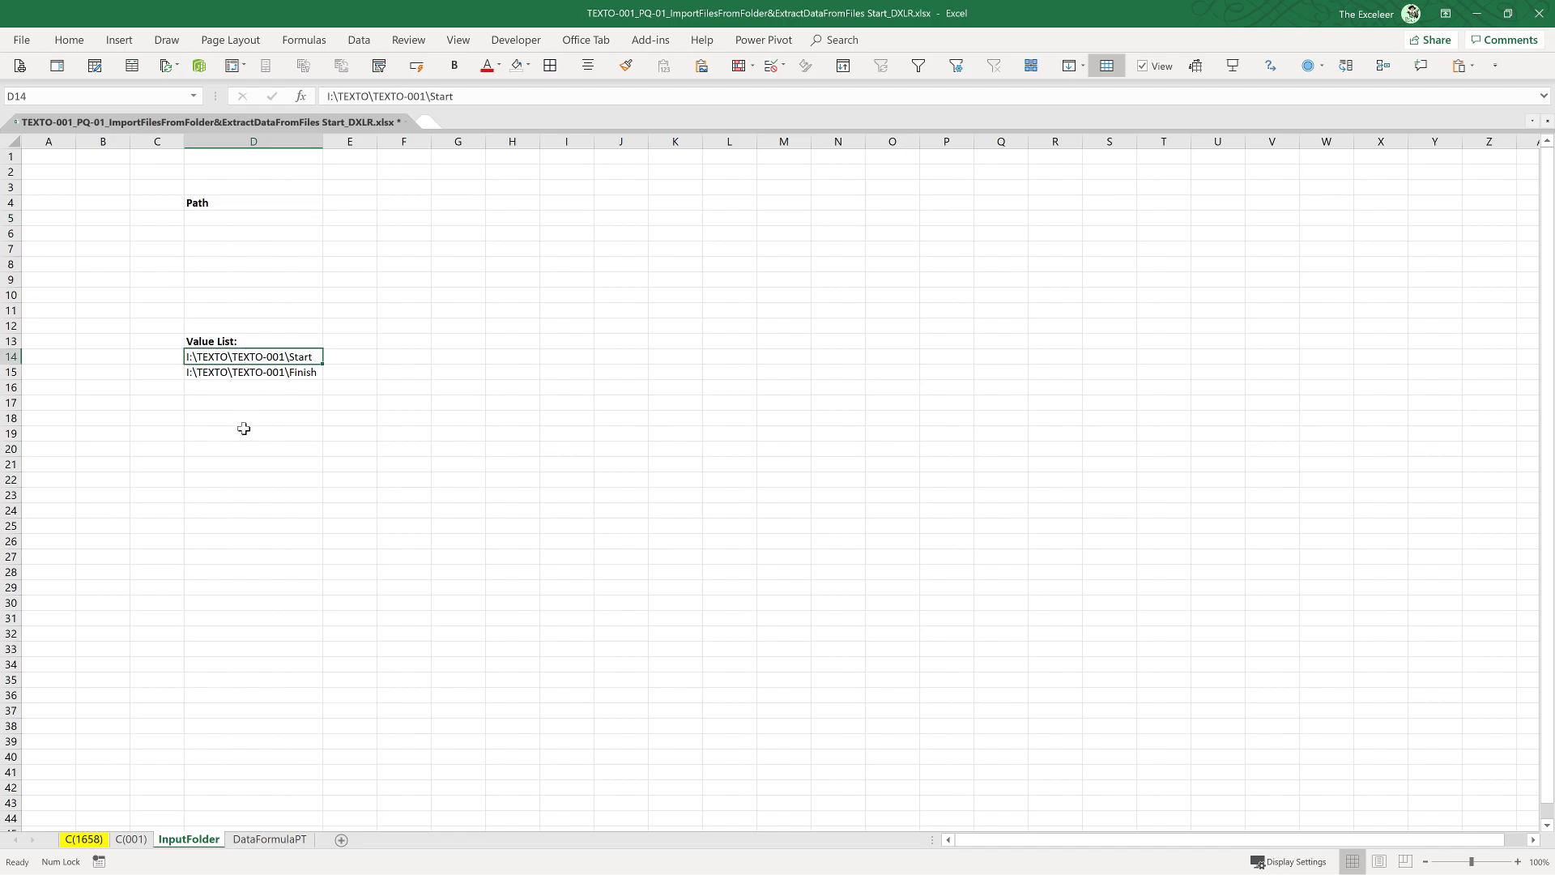
key("ctrl+c")
left_click(254, 220)
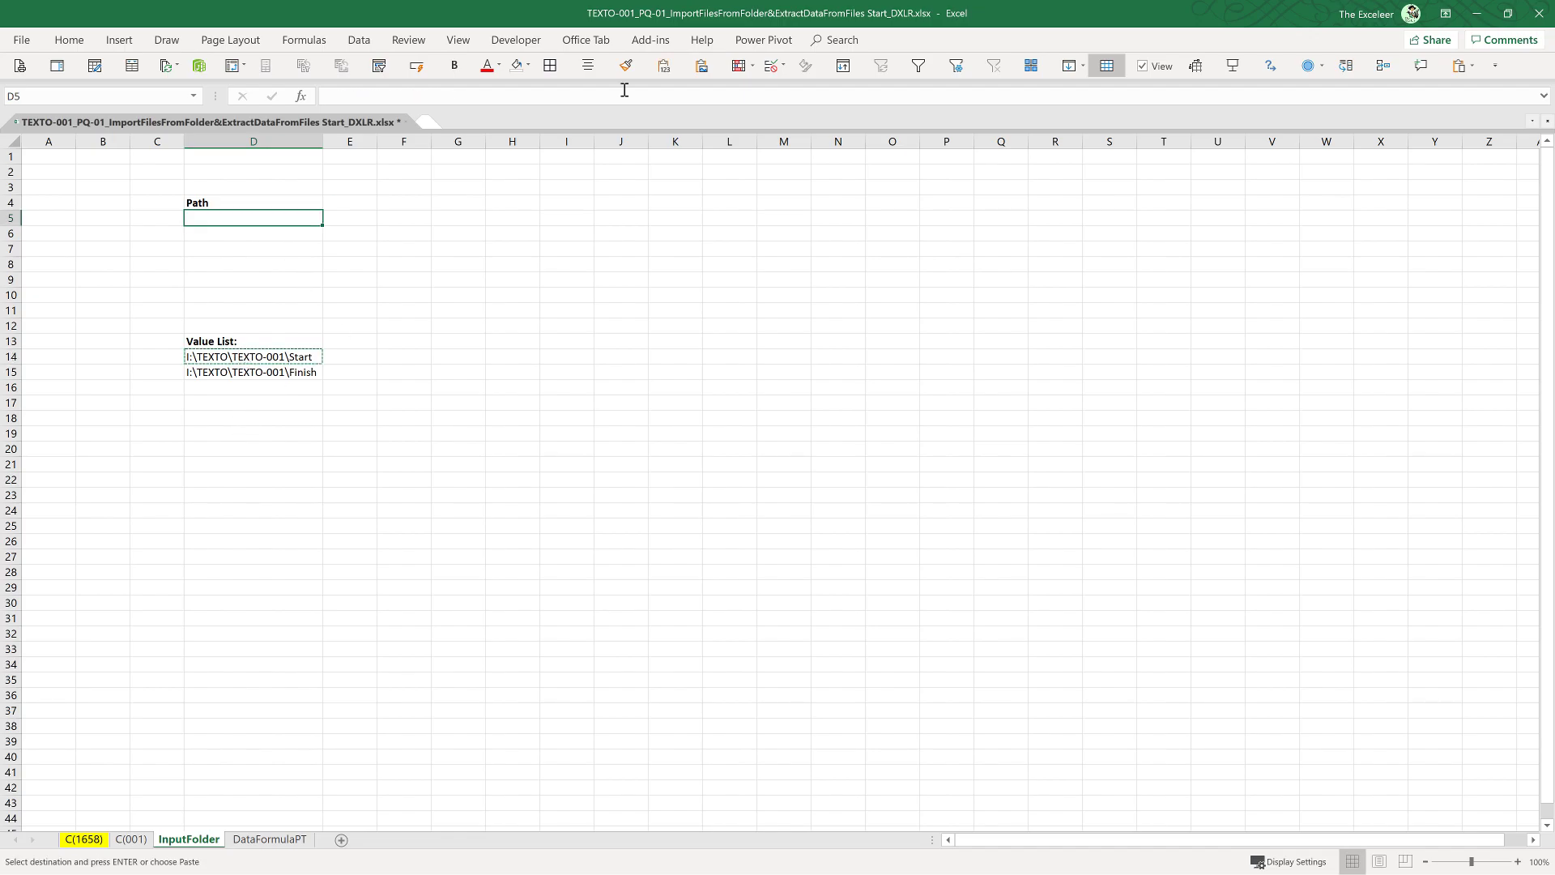
left_click(663, 66)
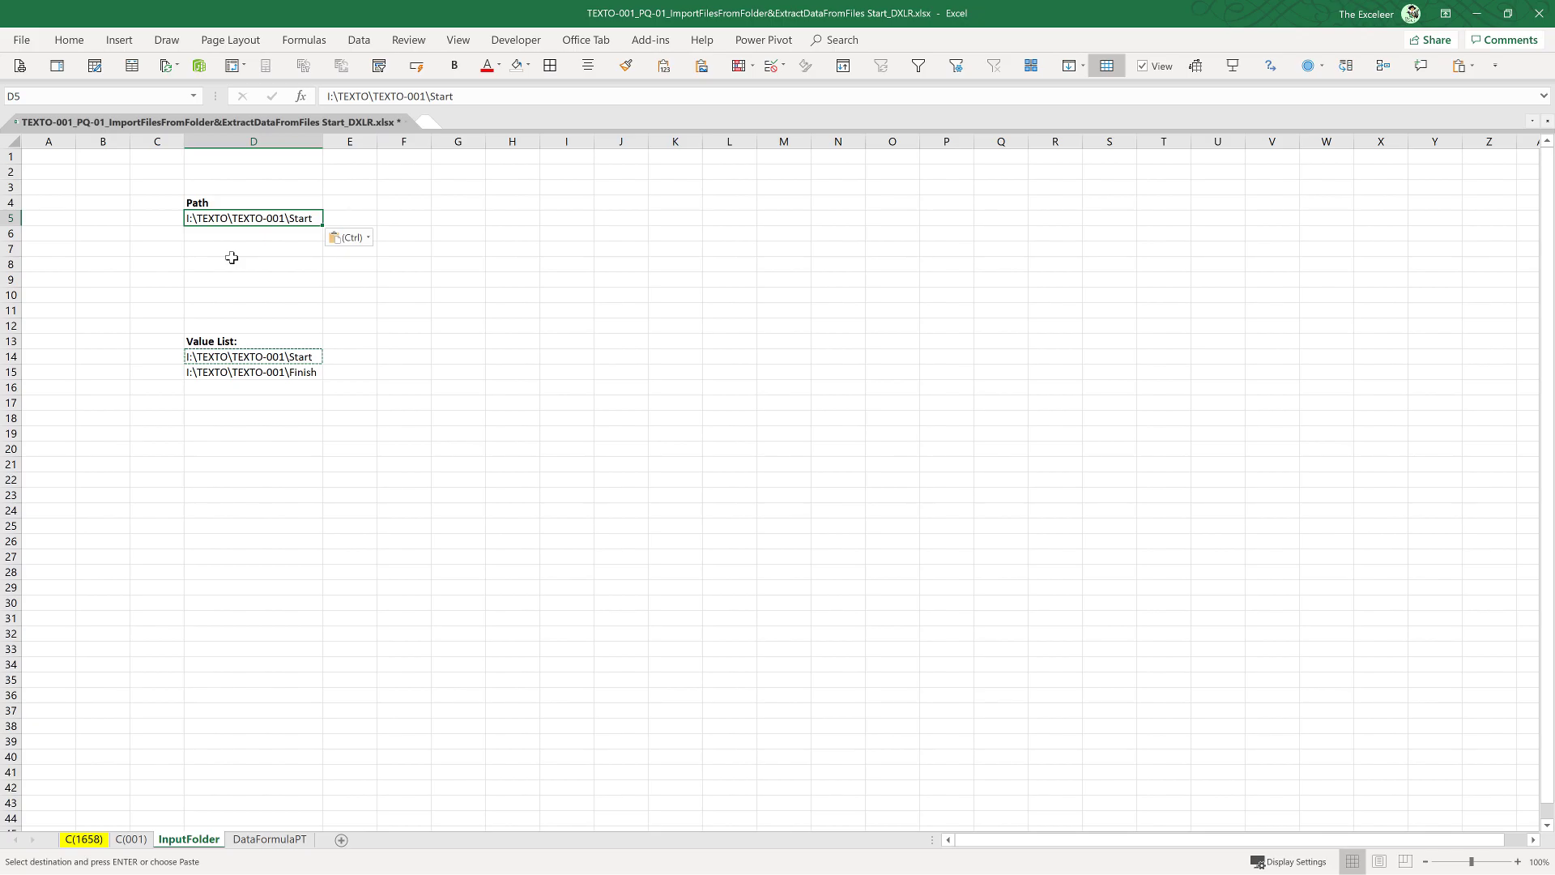
Convert D4:D5 into a table with a header row, name it tblPath and turn off its banded rows
key("ctrl+t")
key("Return")
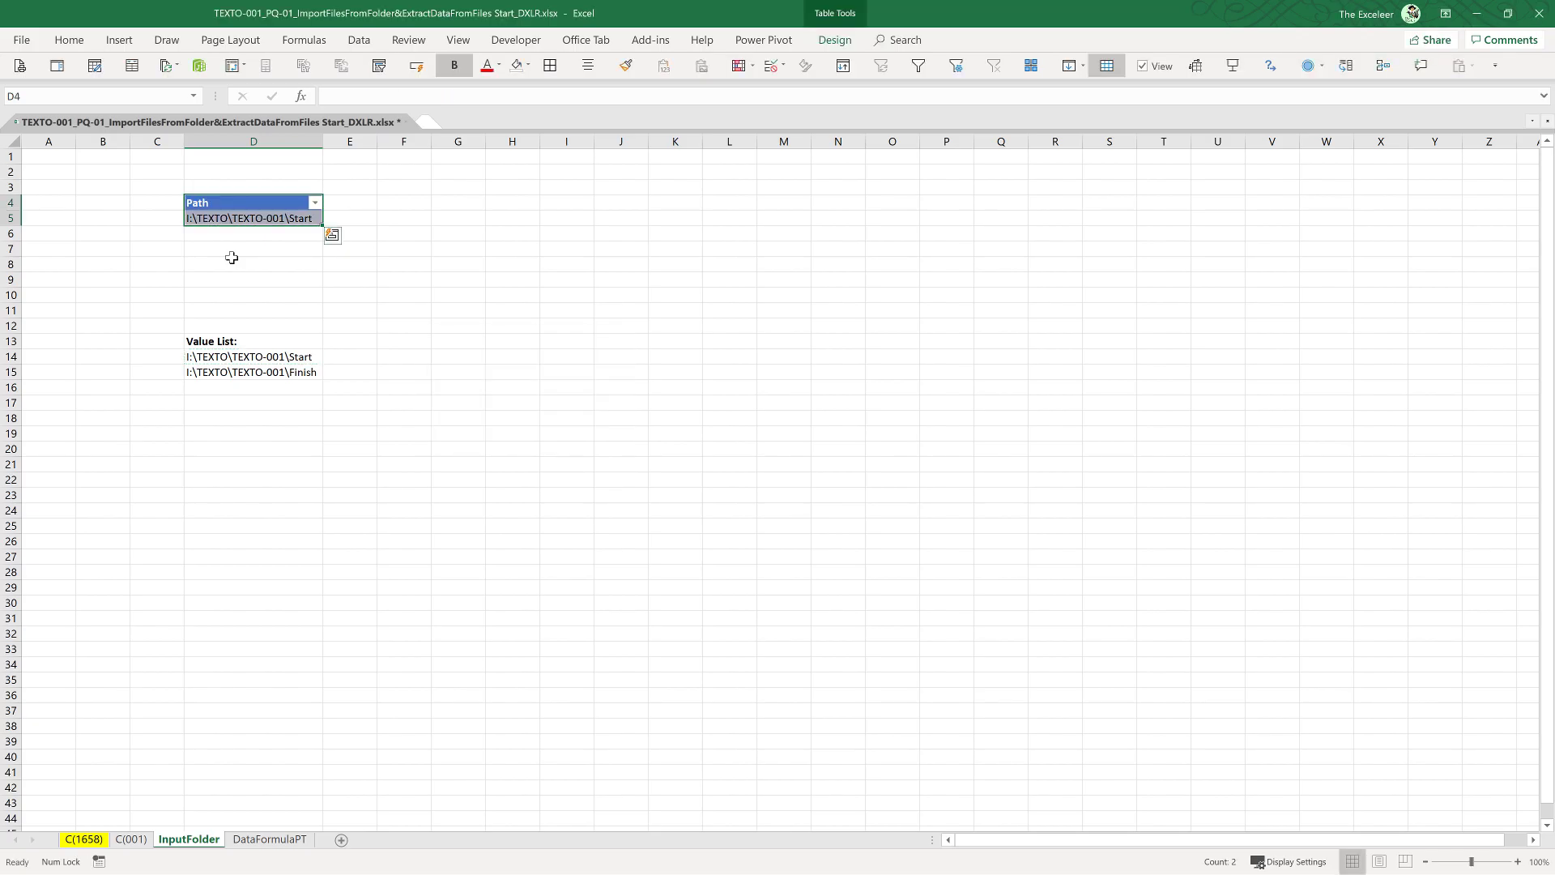
left_click(834, 39)
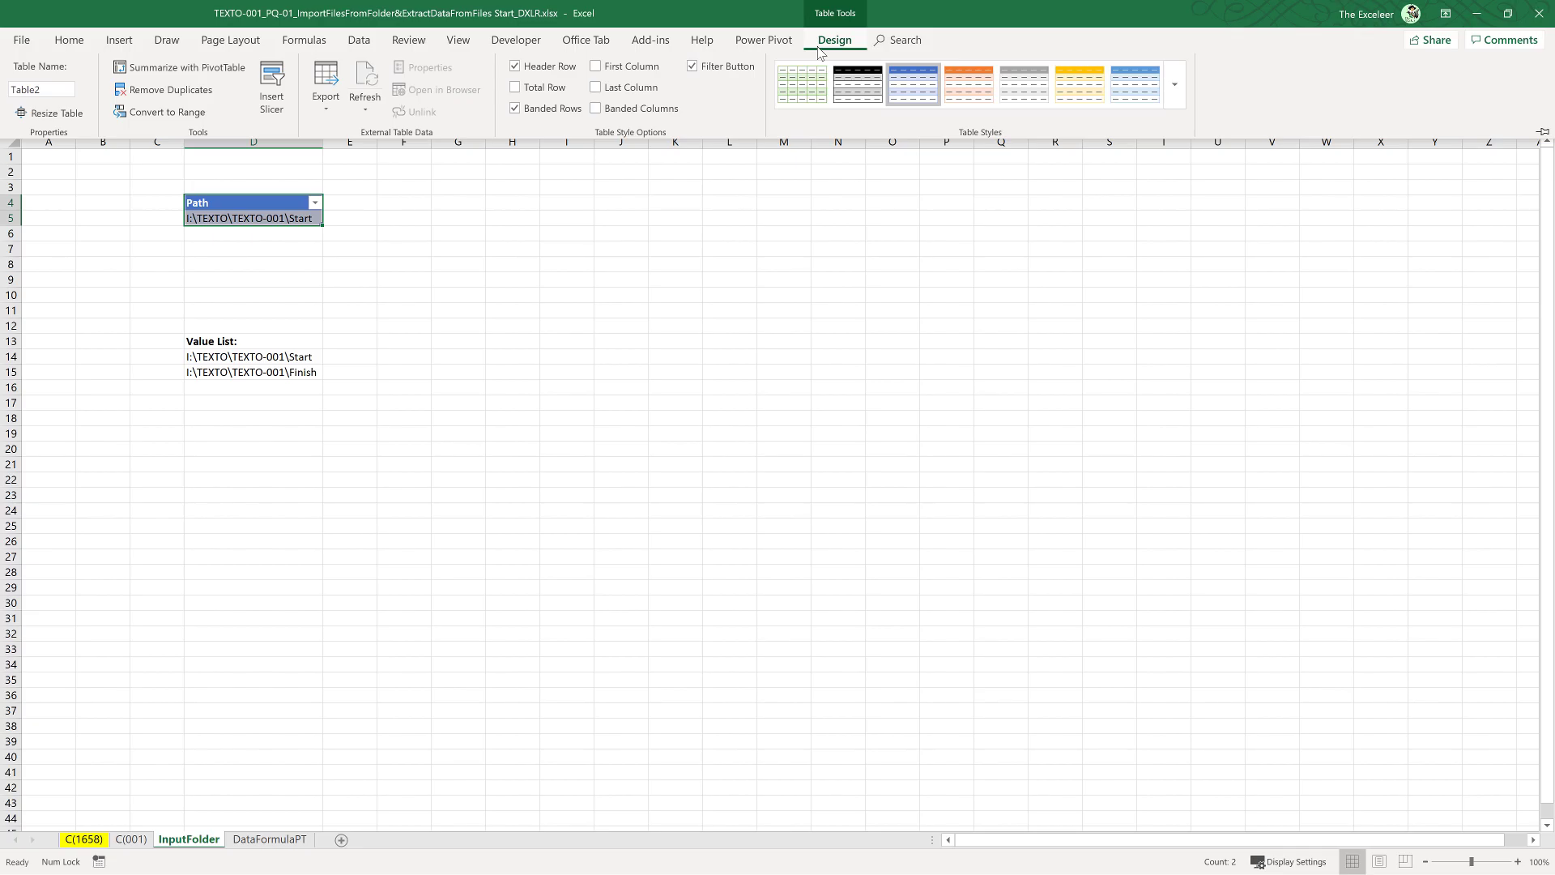
left_click(56, 90)
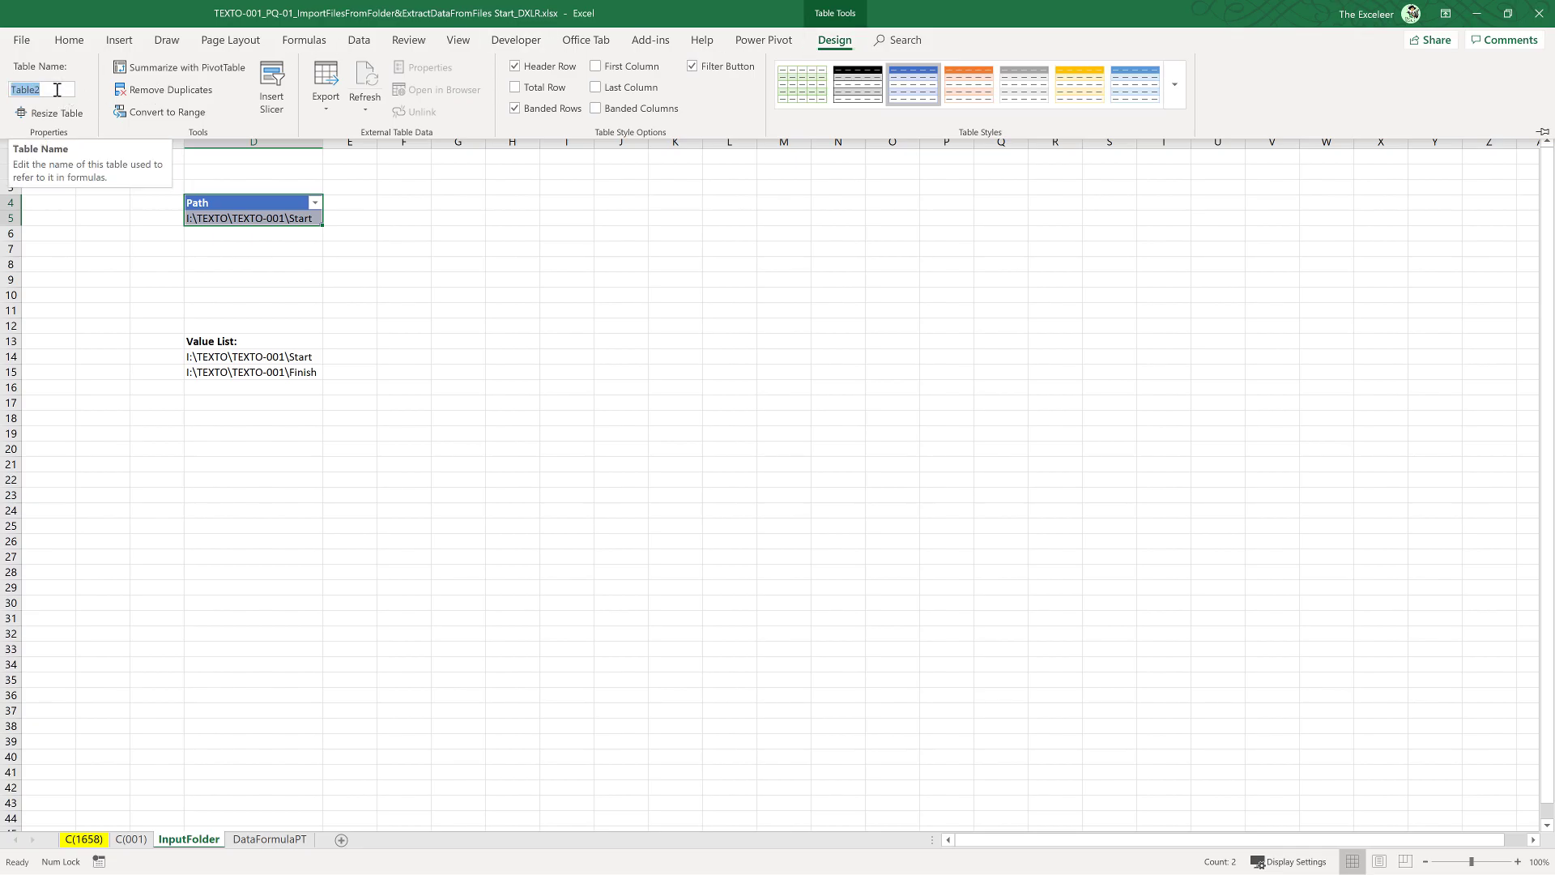
type("tblPath")
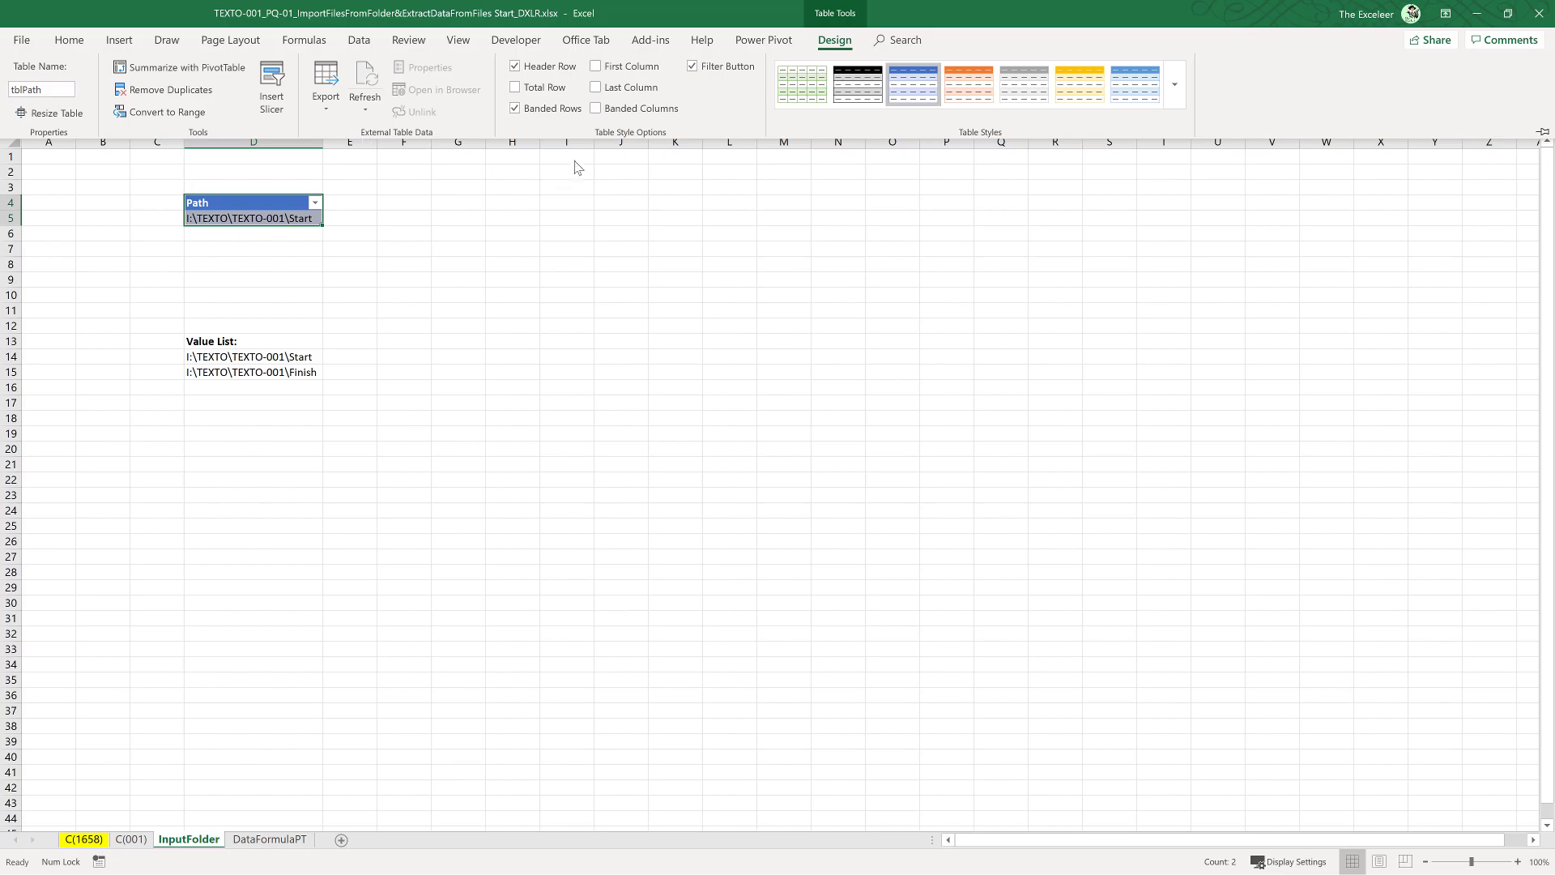
left_click(543, 114)
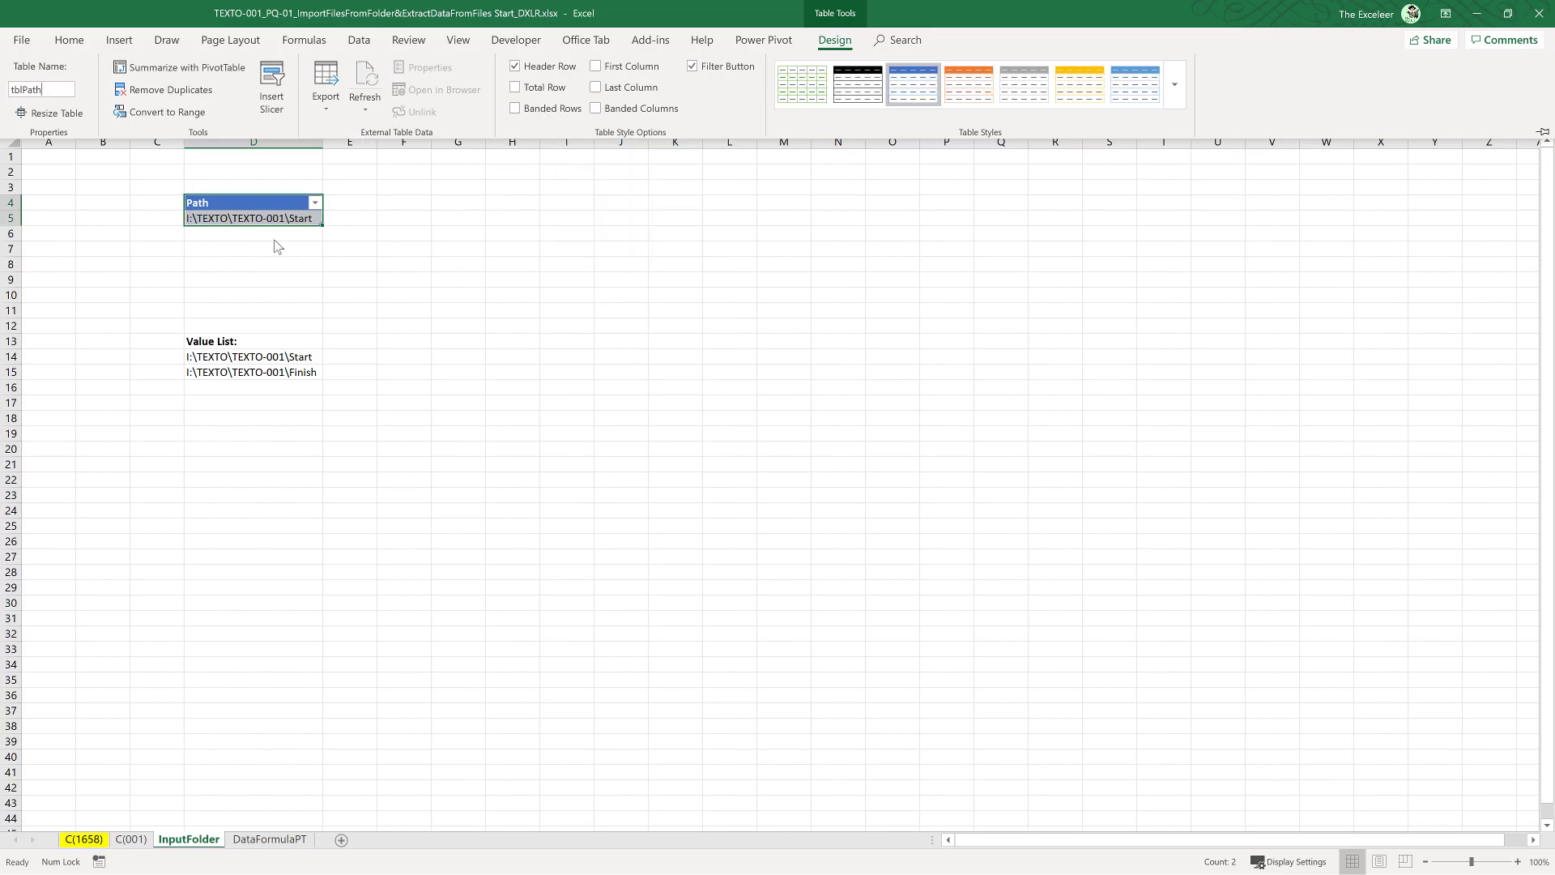
key("Return")
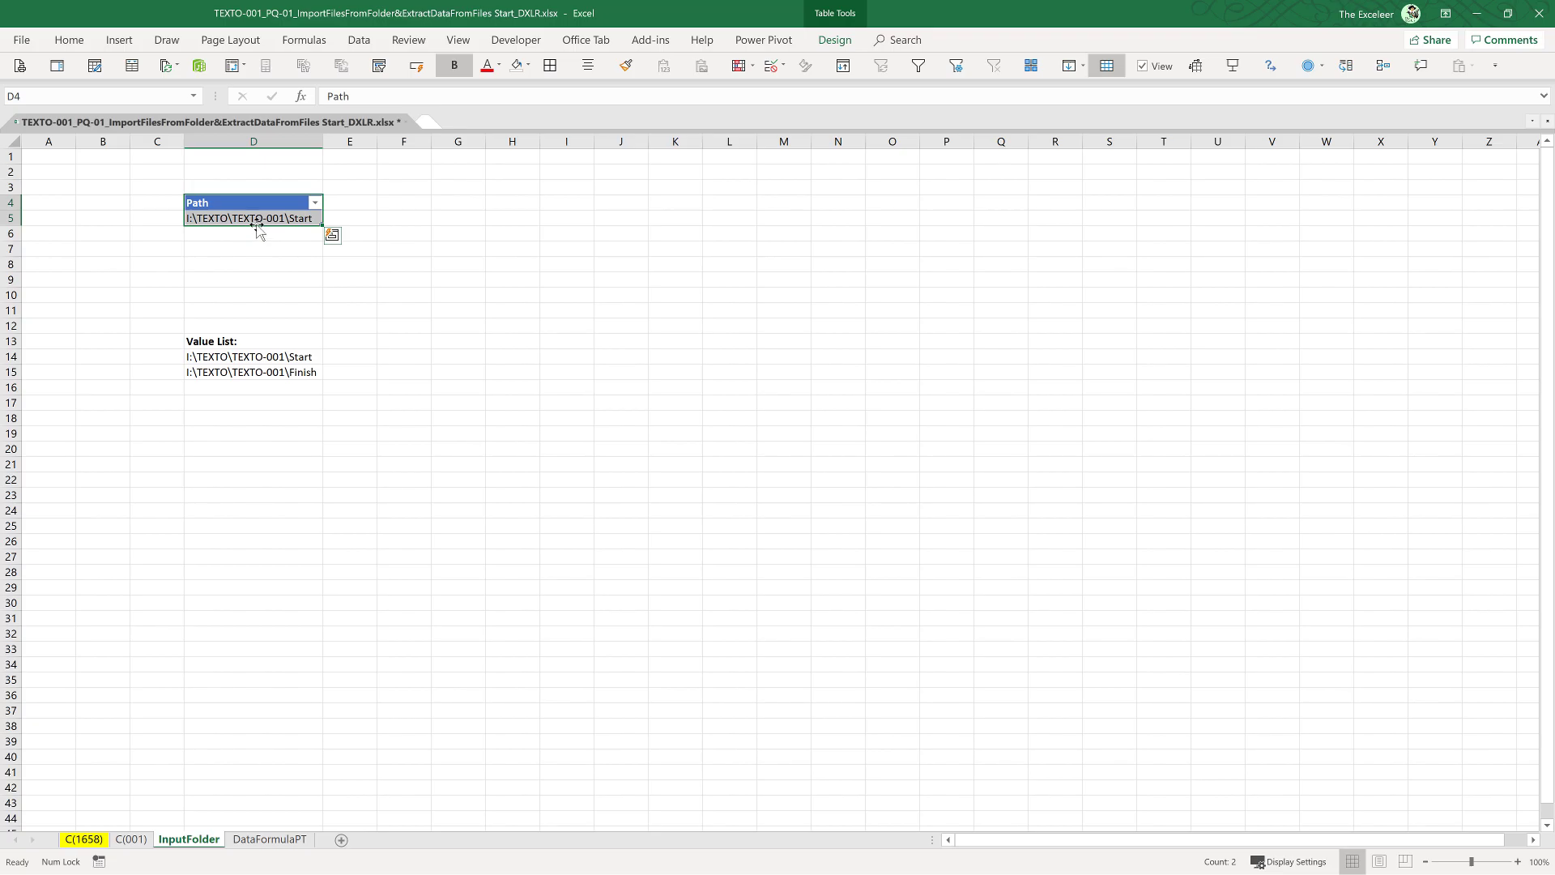
Go to the named table tblPath and hide the gridlines on the InputFolder sheet
left_click(195, 97)
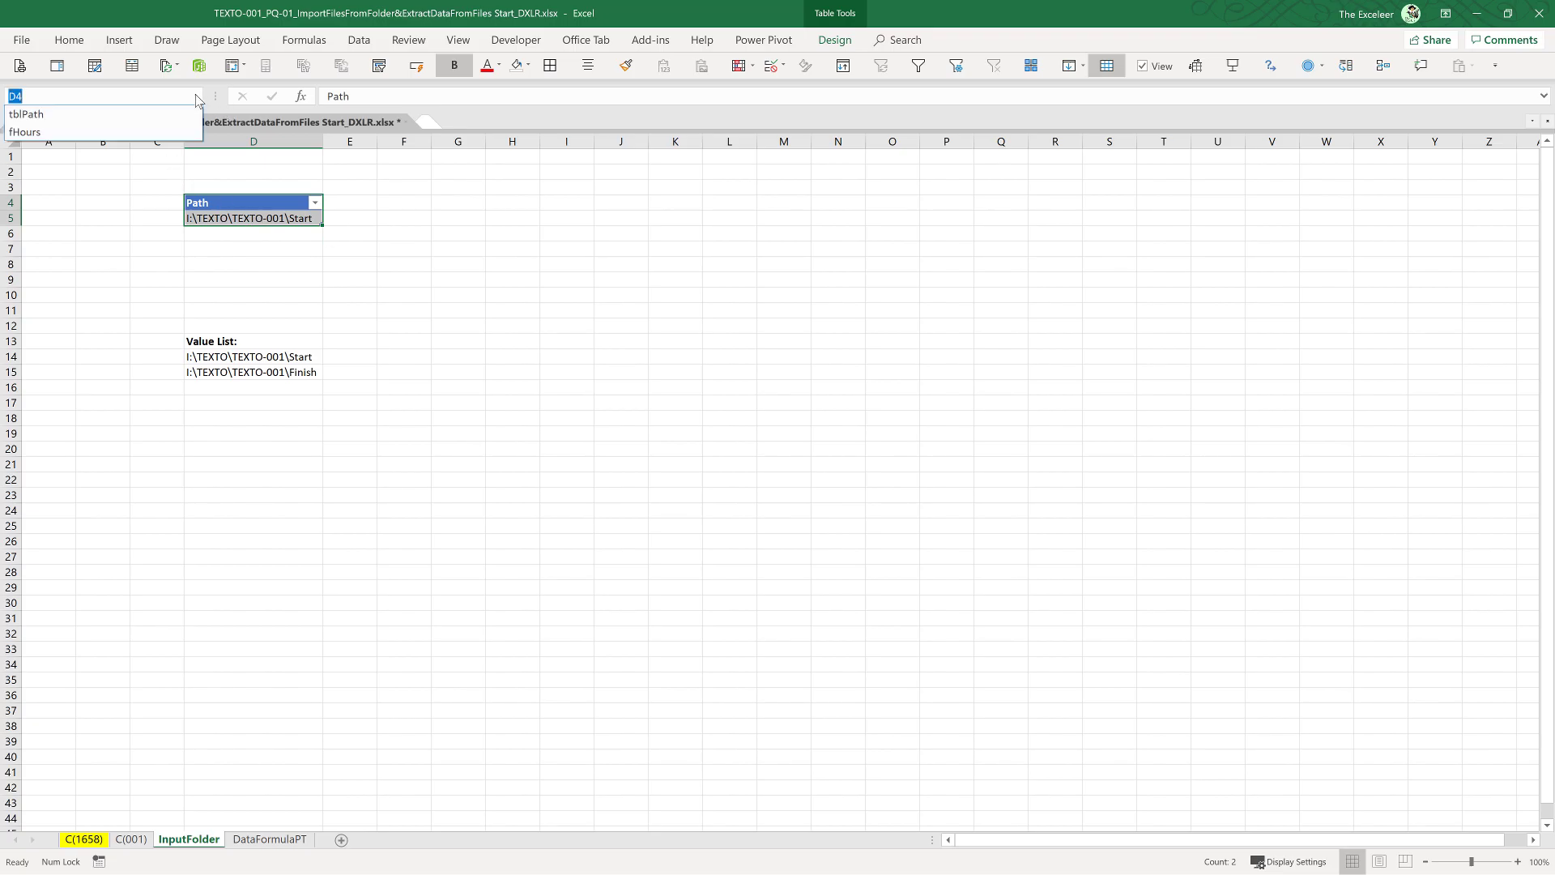
left_click(73, 117)
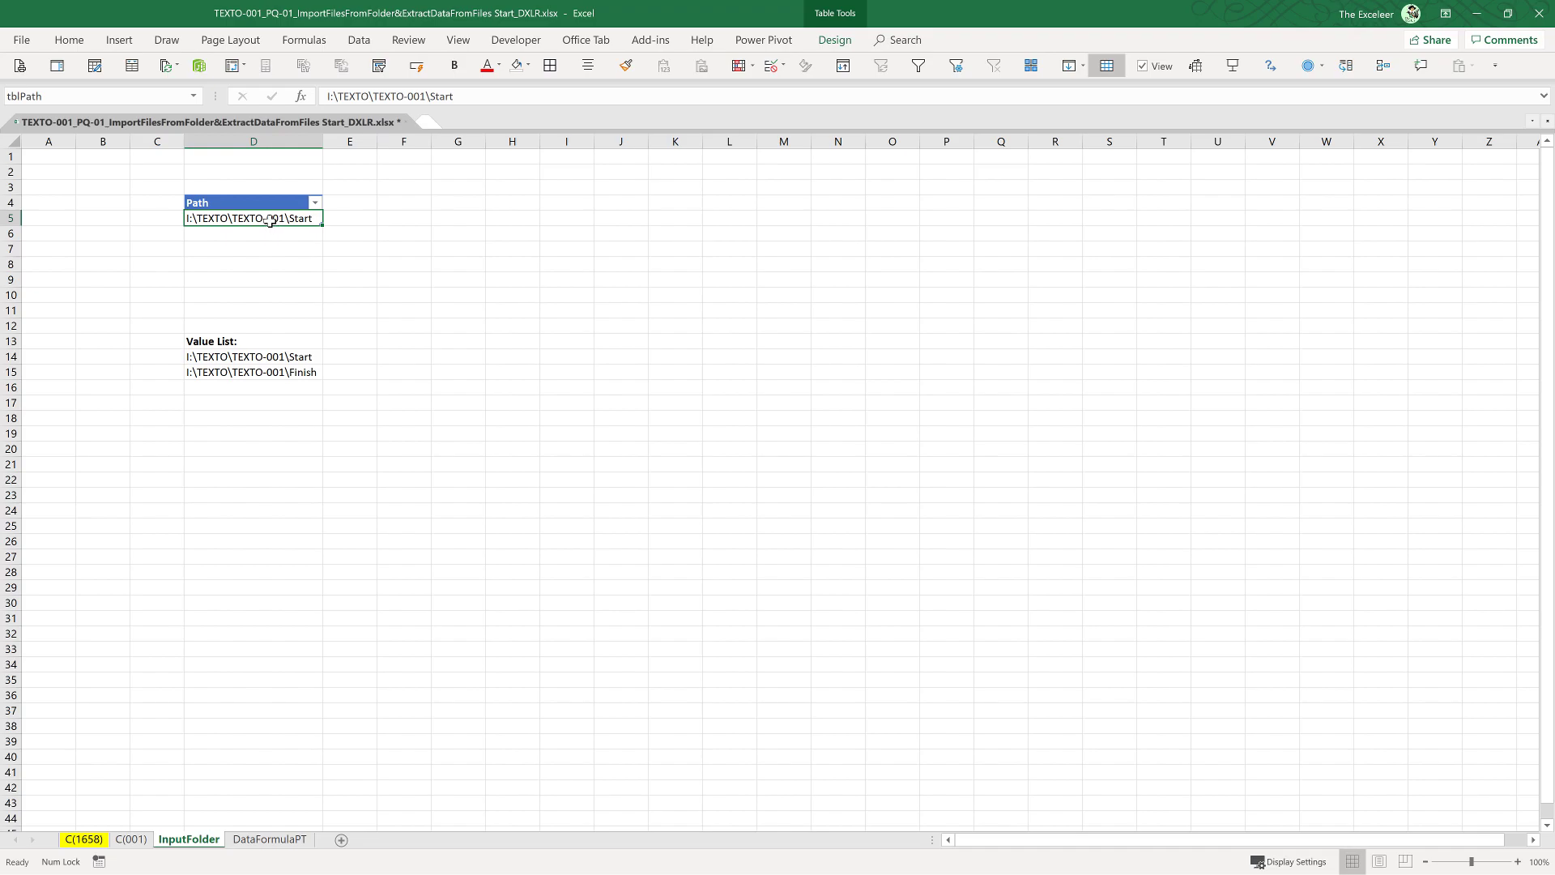
left_click(1107, 68)
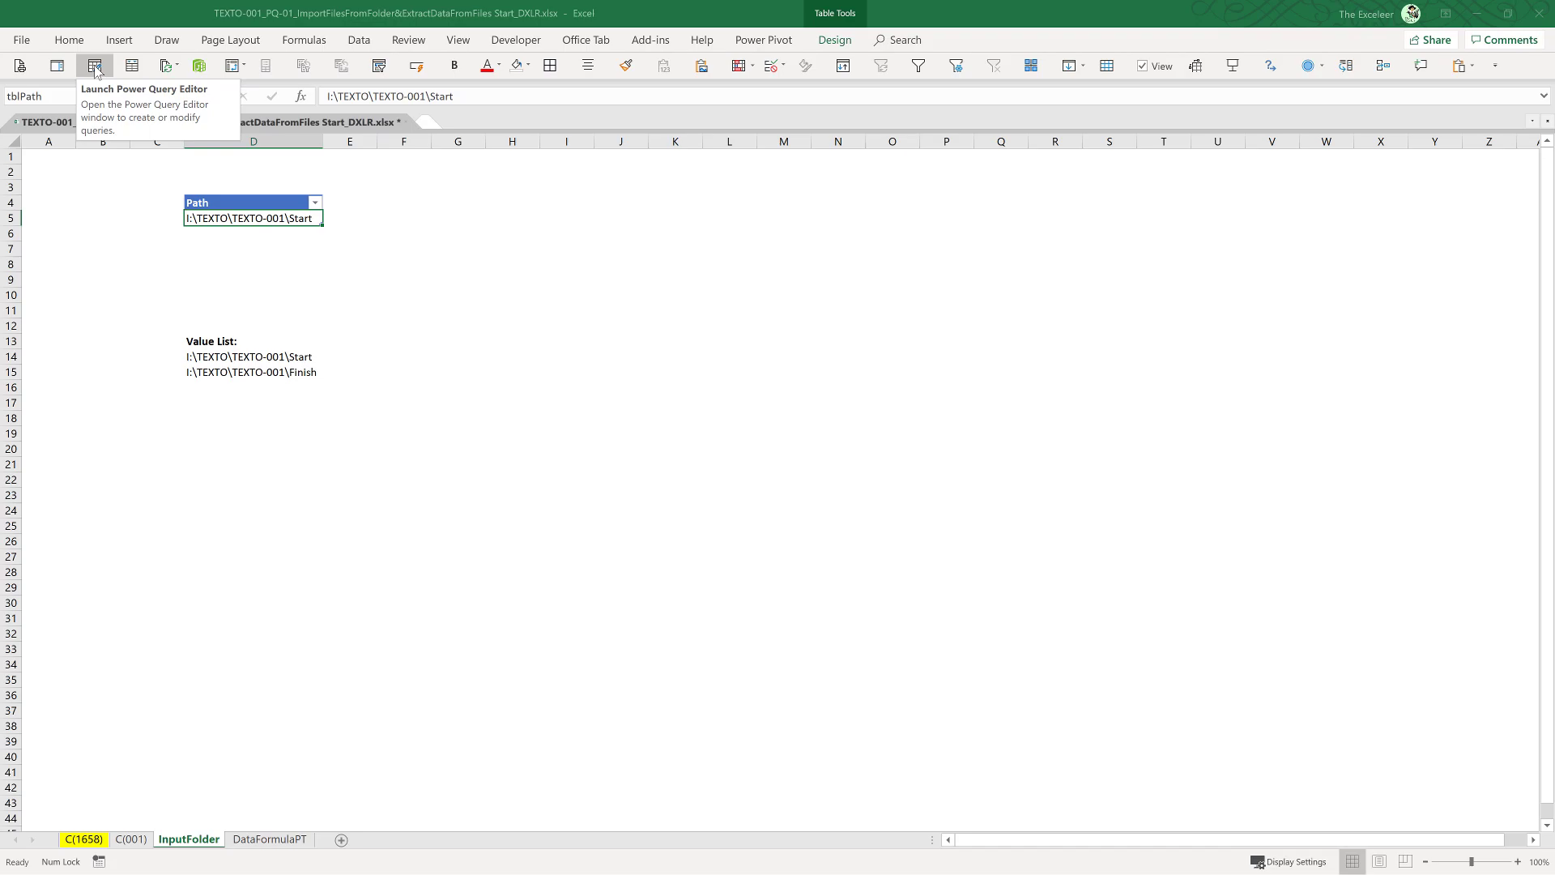
Open the Power Query Editor and create a new blank query
left_click(95, 68)
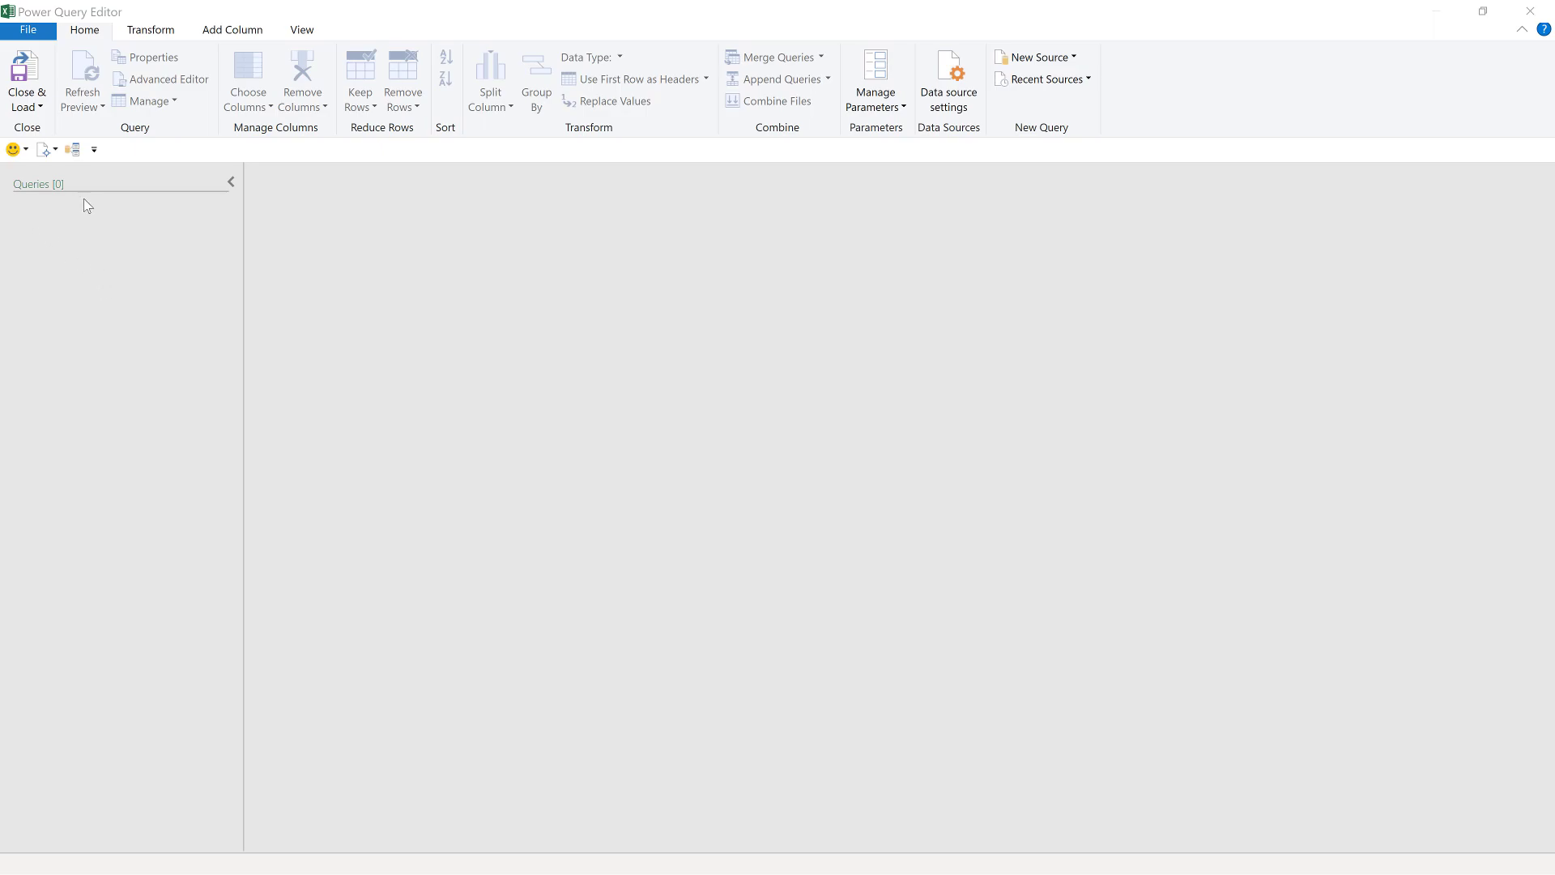
right_click(106, 259)
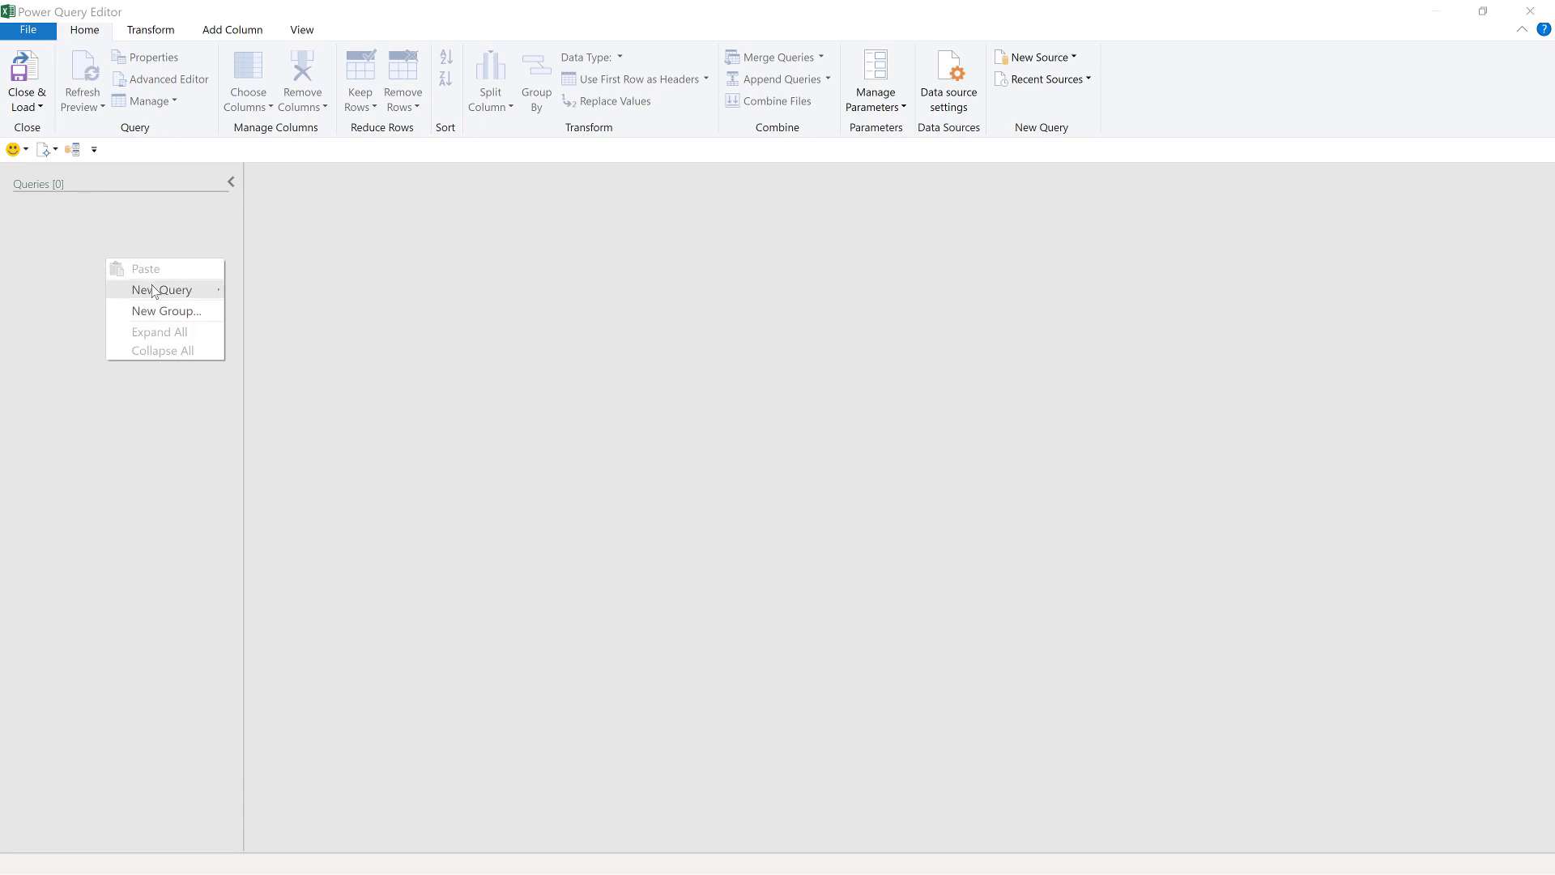
mouse_move(154, 294)
mouse_move(308, 384)
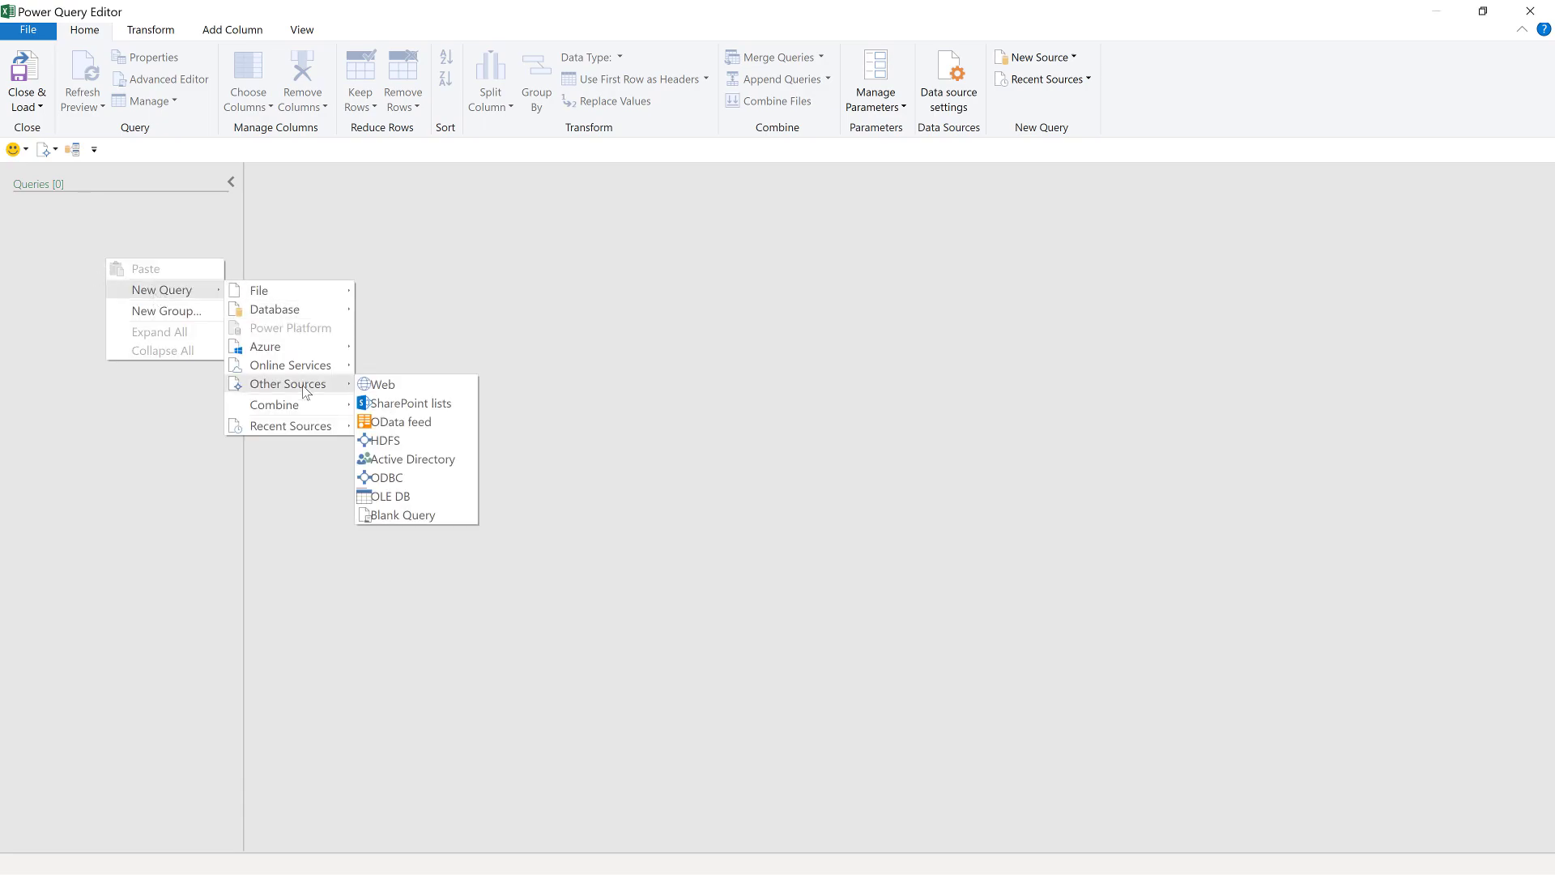
left_click(405, 516)
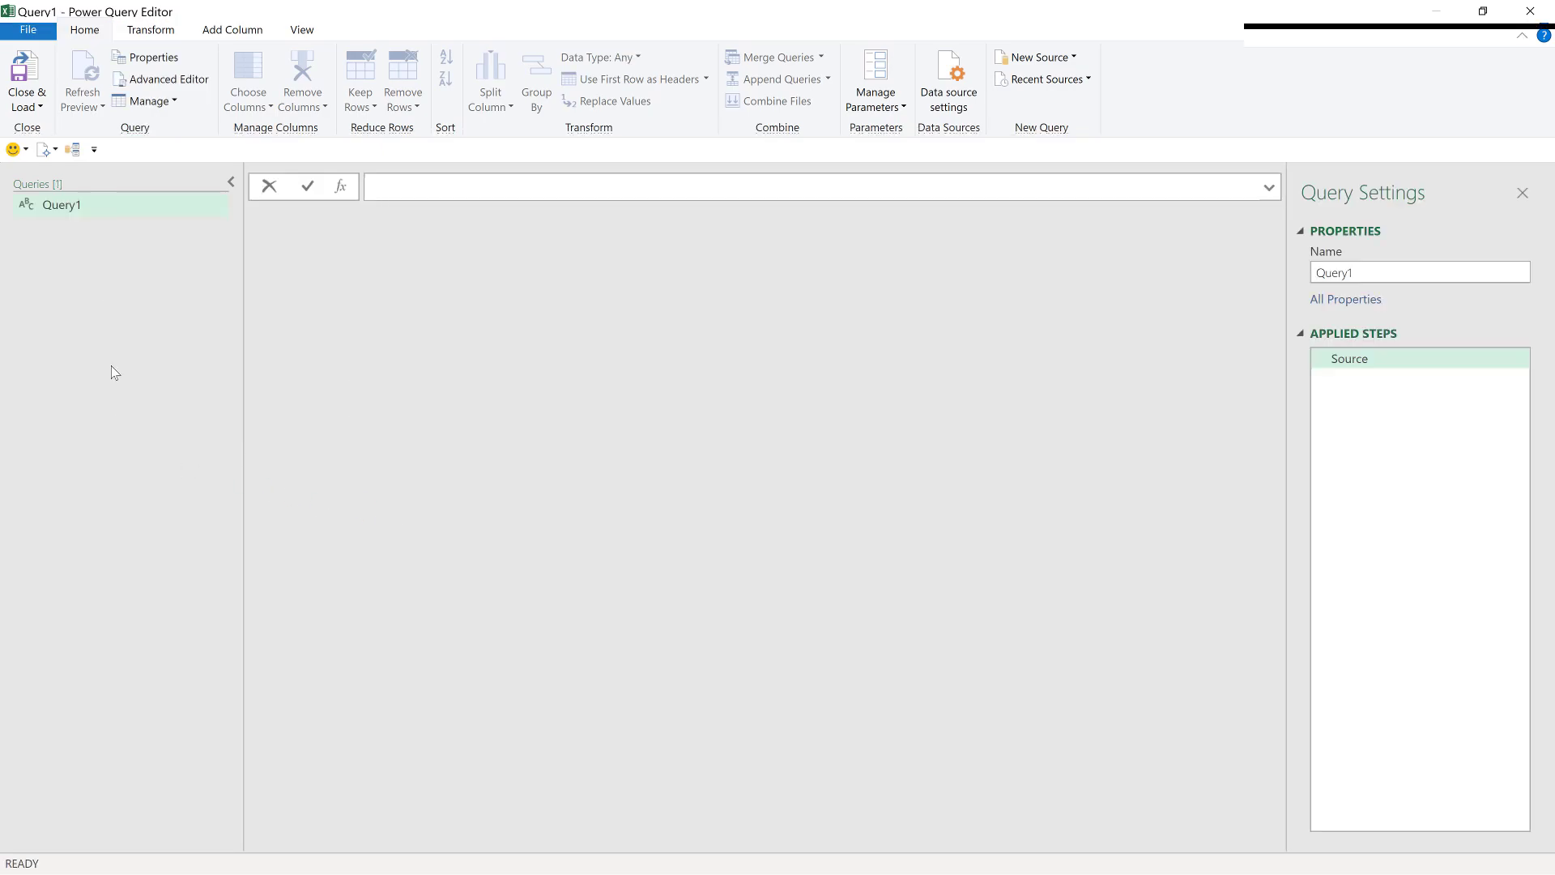
Rename the new blank query as ProperDataSet
left_click_drag(1388, 270, 1307, 275)
type("Pr")
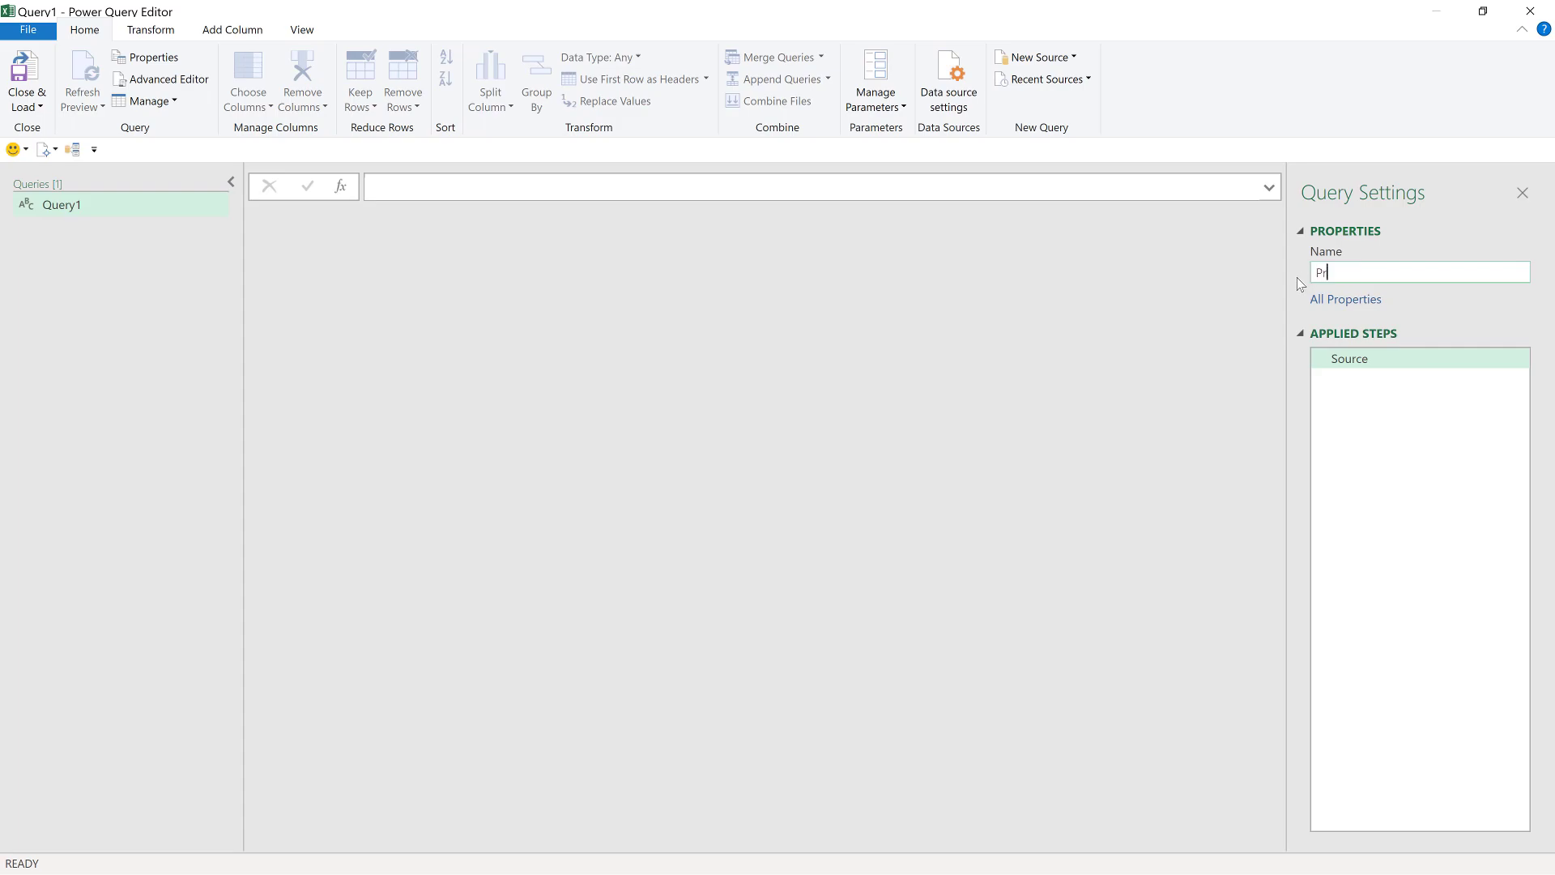
type("operDataSet")
key("Return")
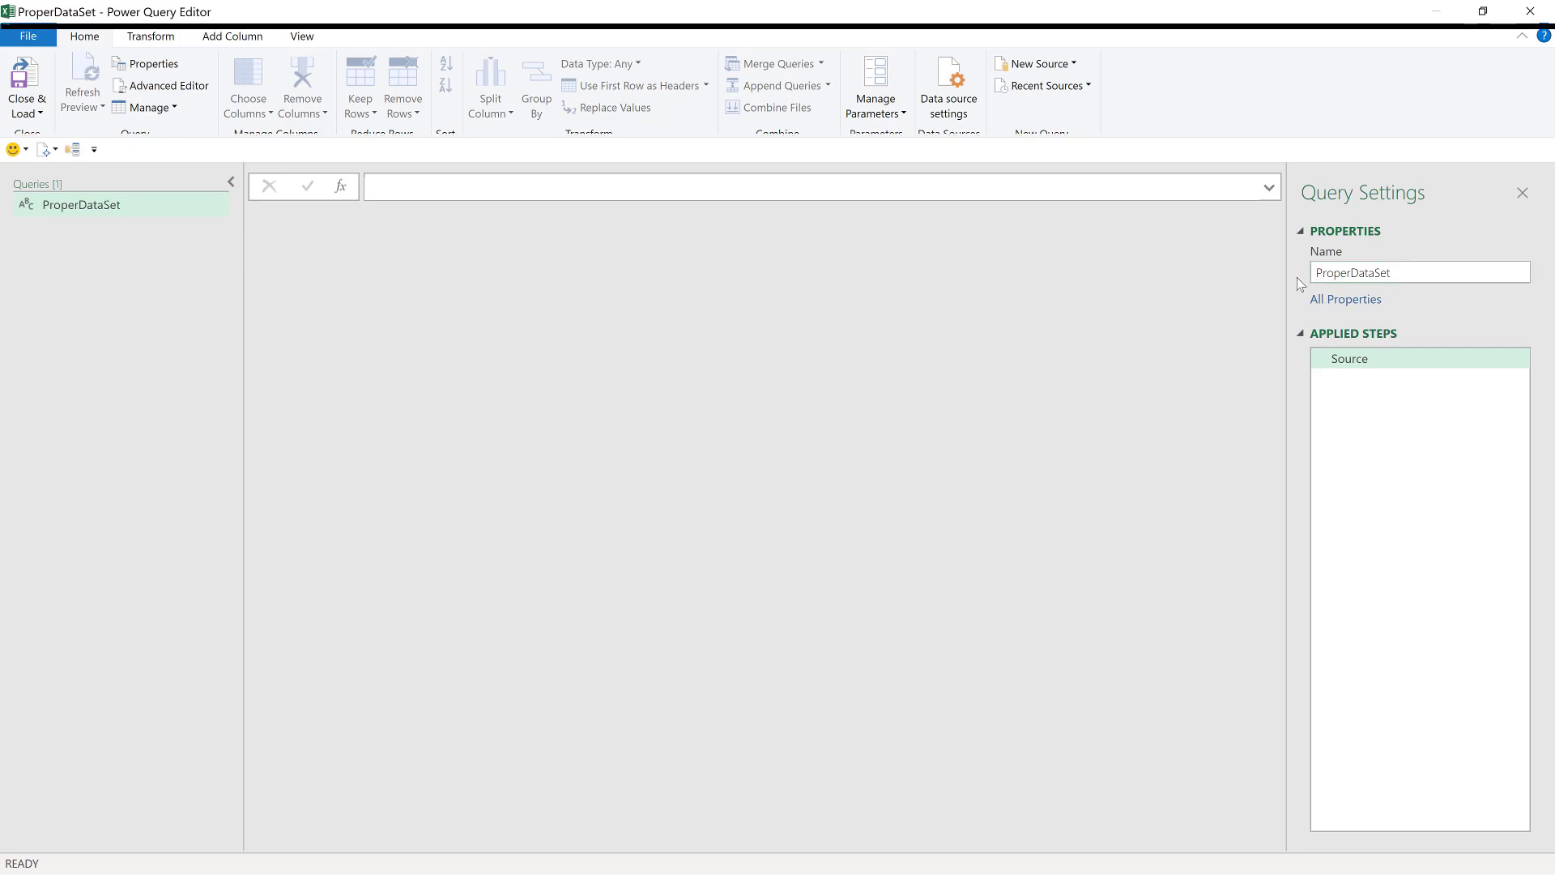
Set the Source step's formula to =Excel.CurrentWorkbook() and preview the tblPath row's name and nested table
left_click(1351, 362)
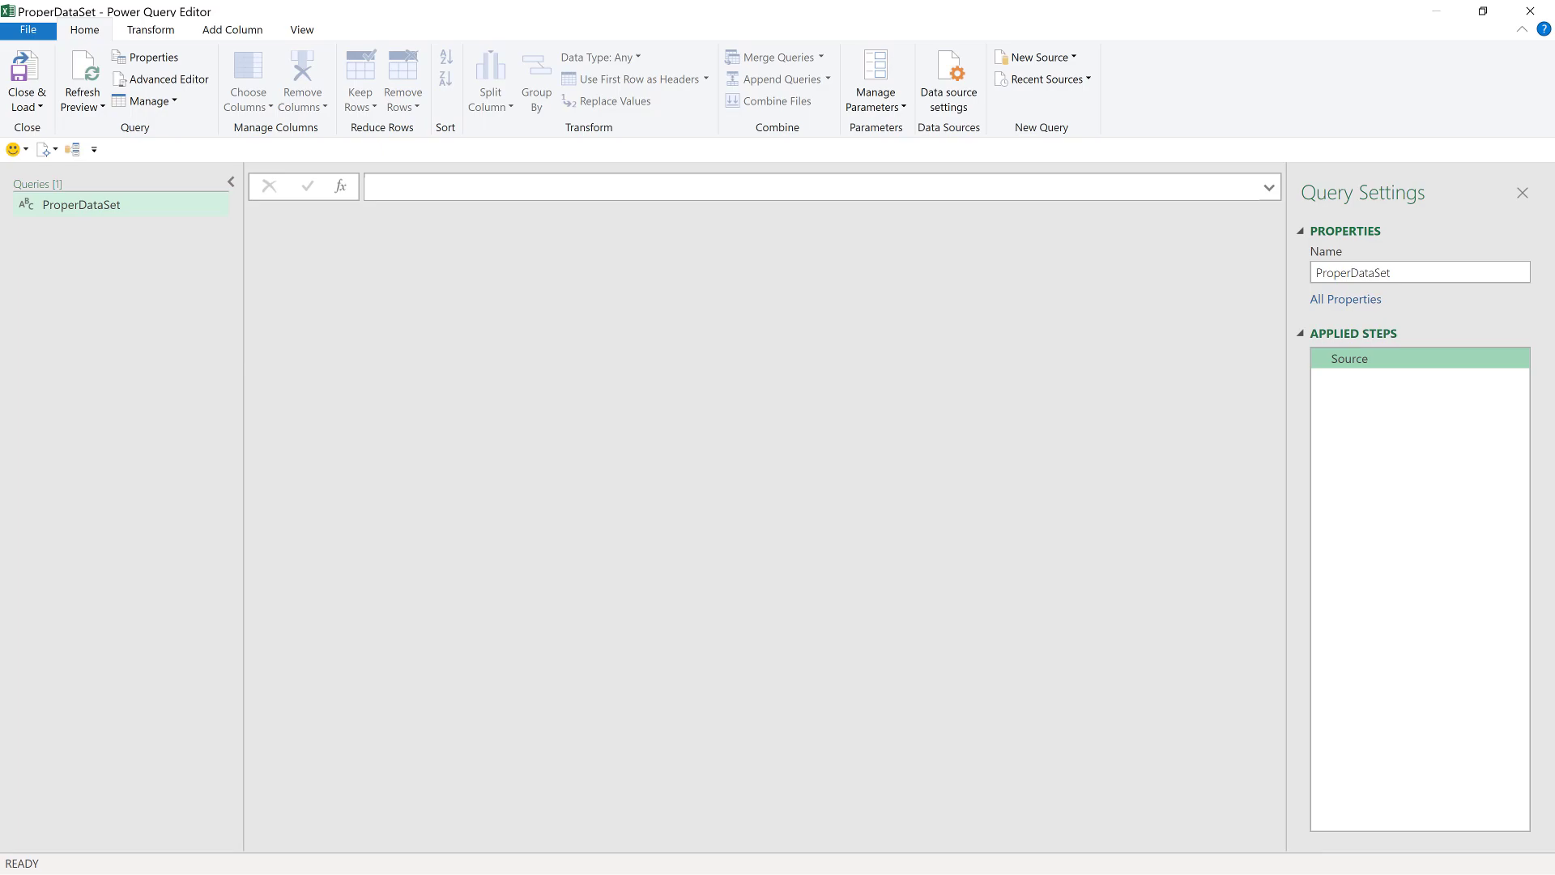
left_click(486, 186)
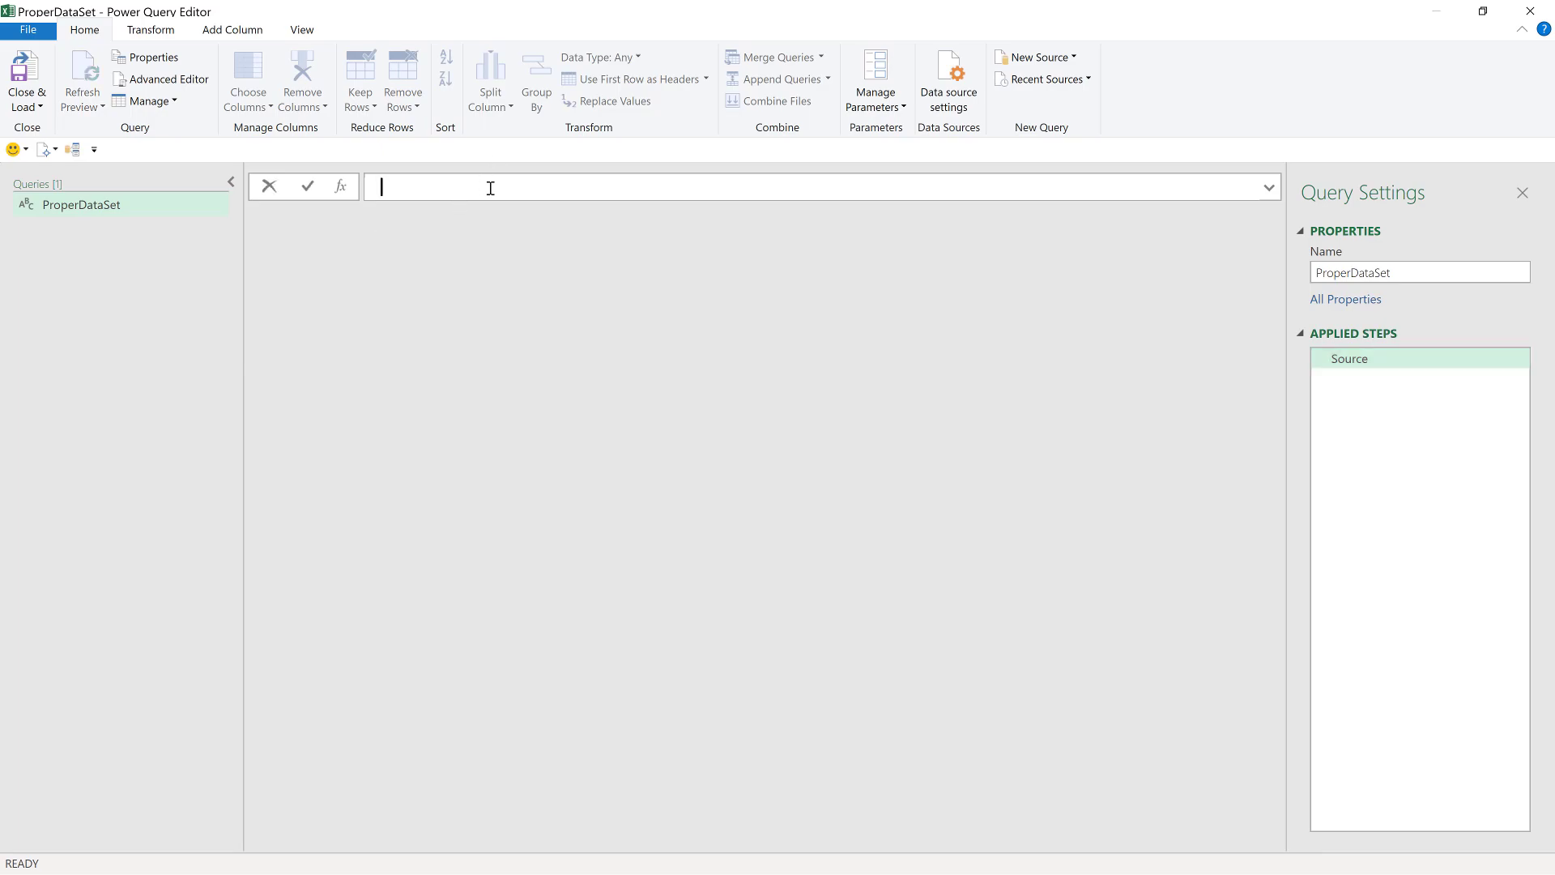
type("=Ex")
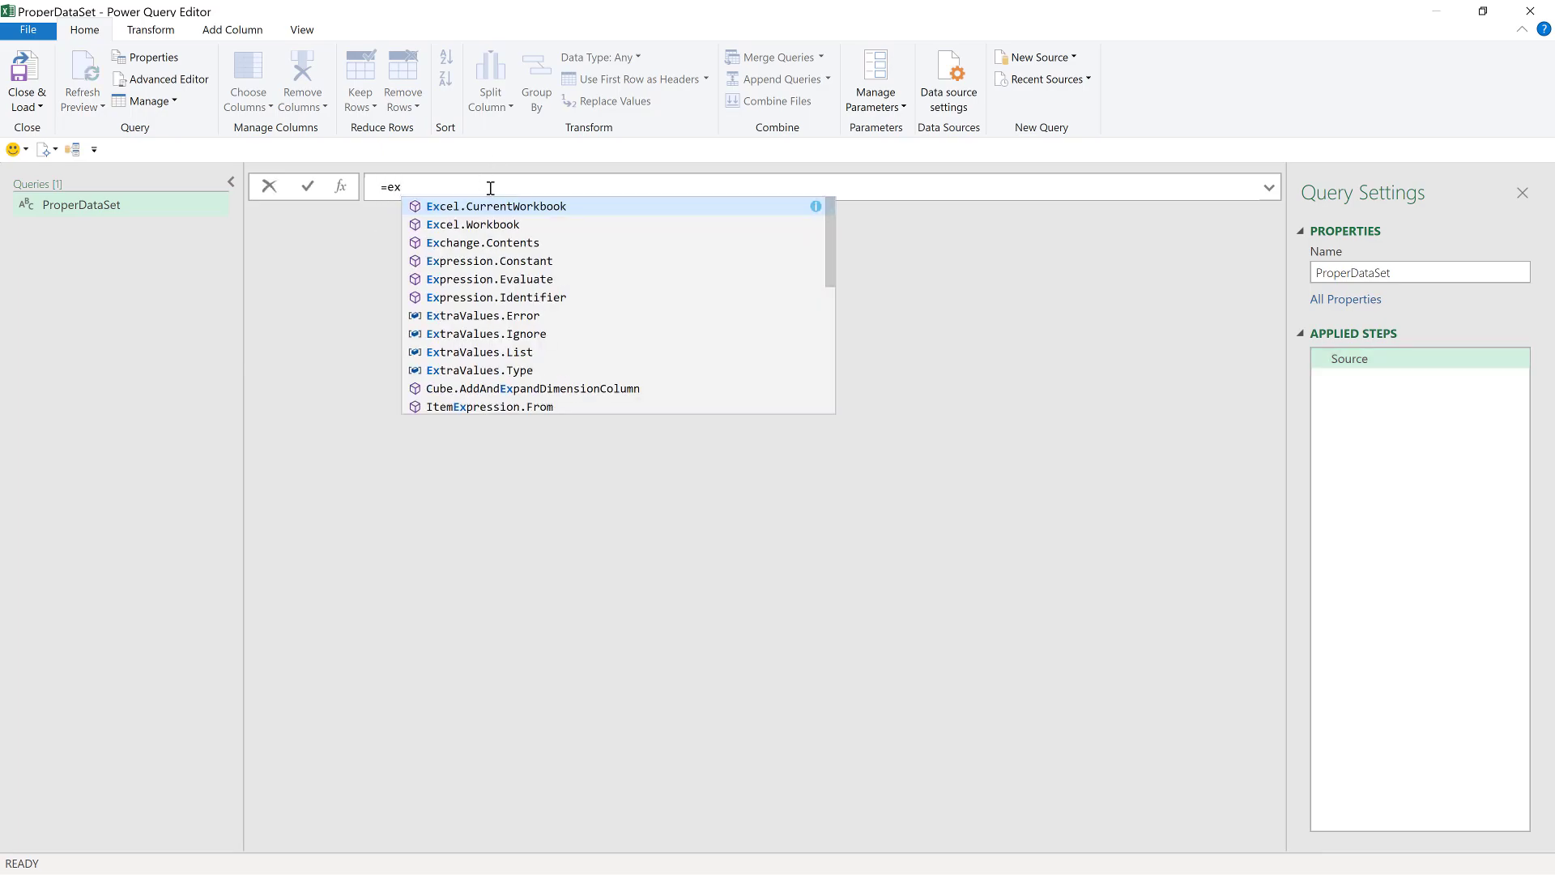
key("Tab")
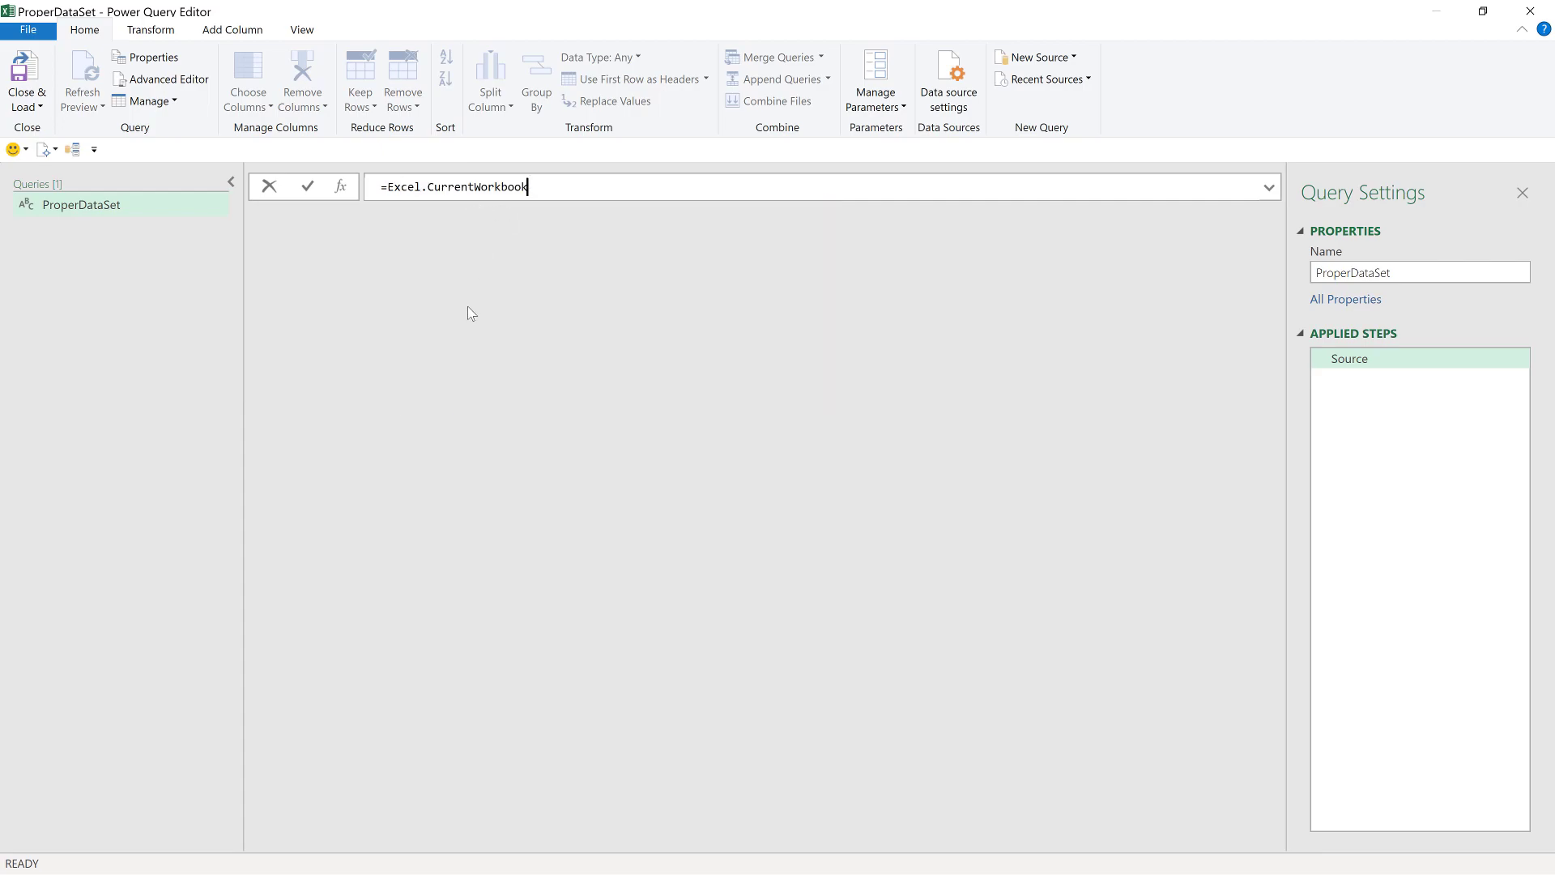
type("()")
key("Return")
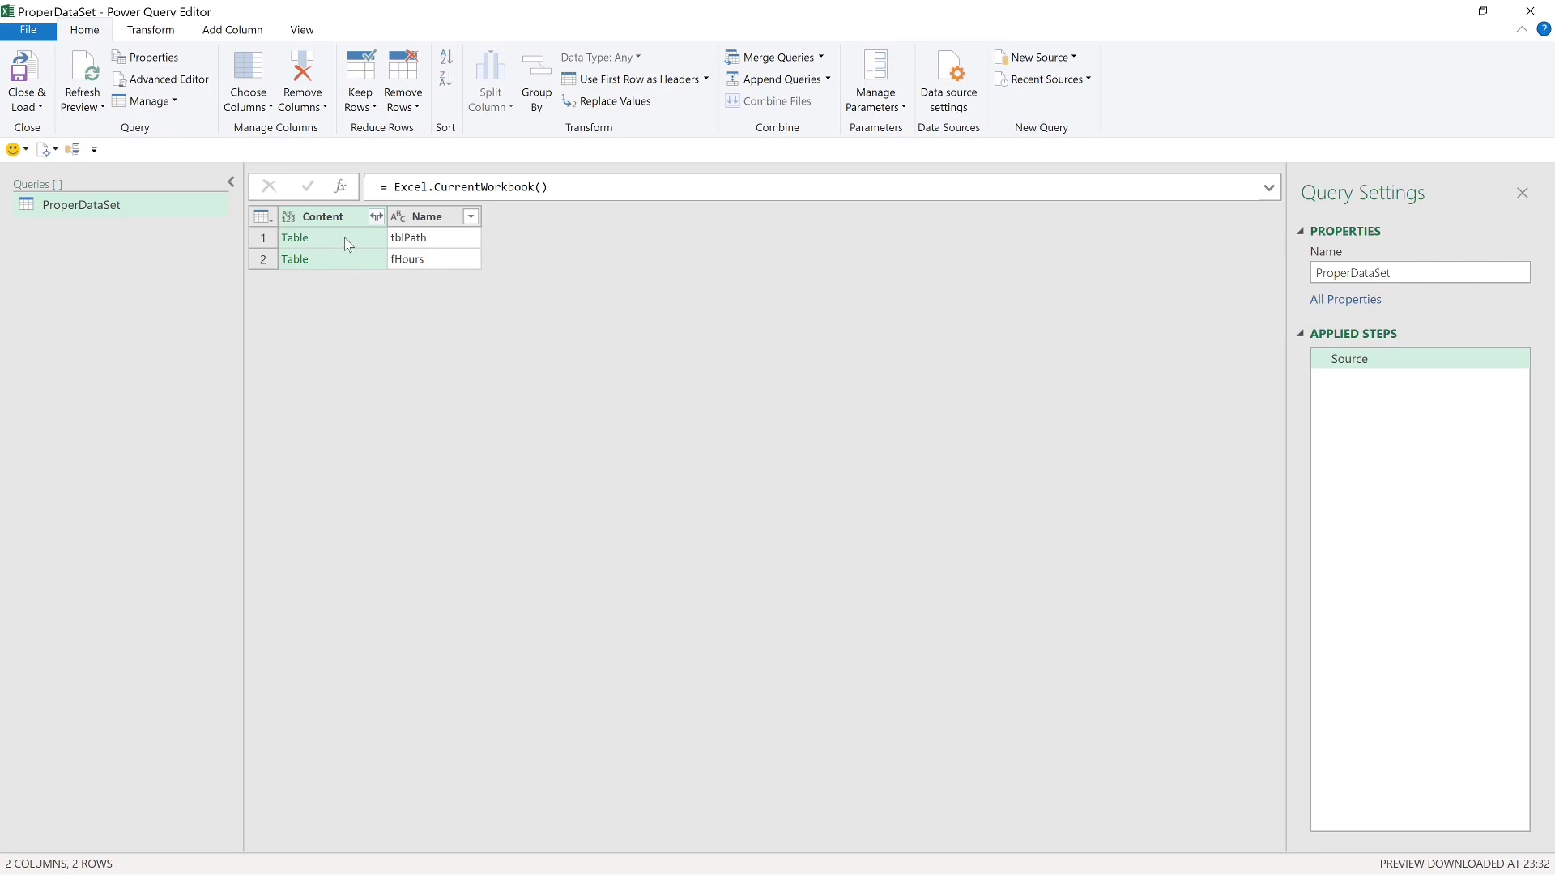
left_click(444, 245)
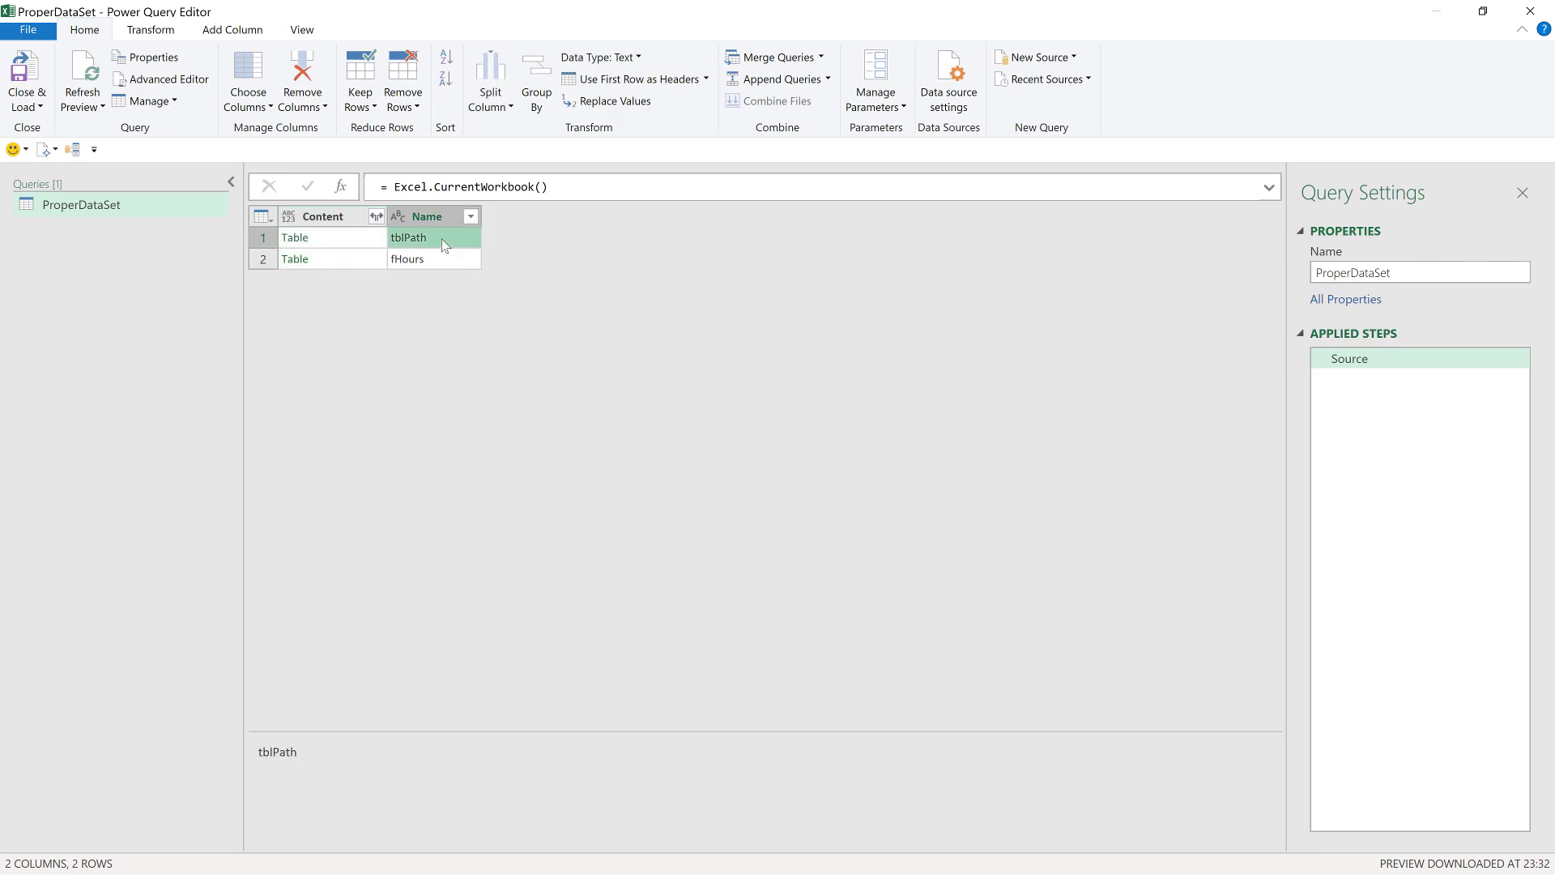
left_click_drag(327, 753, 209, 742)
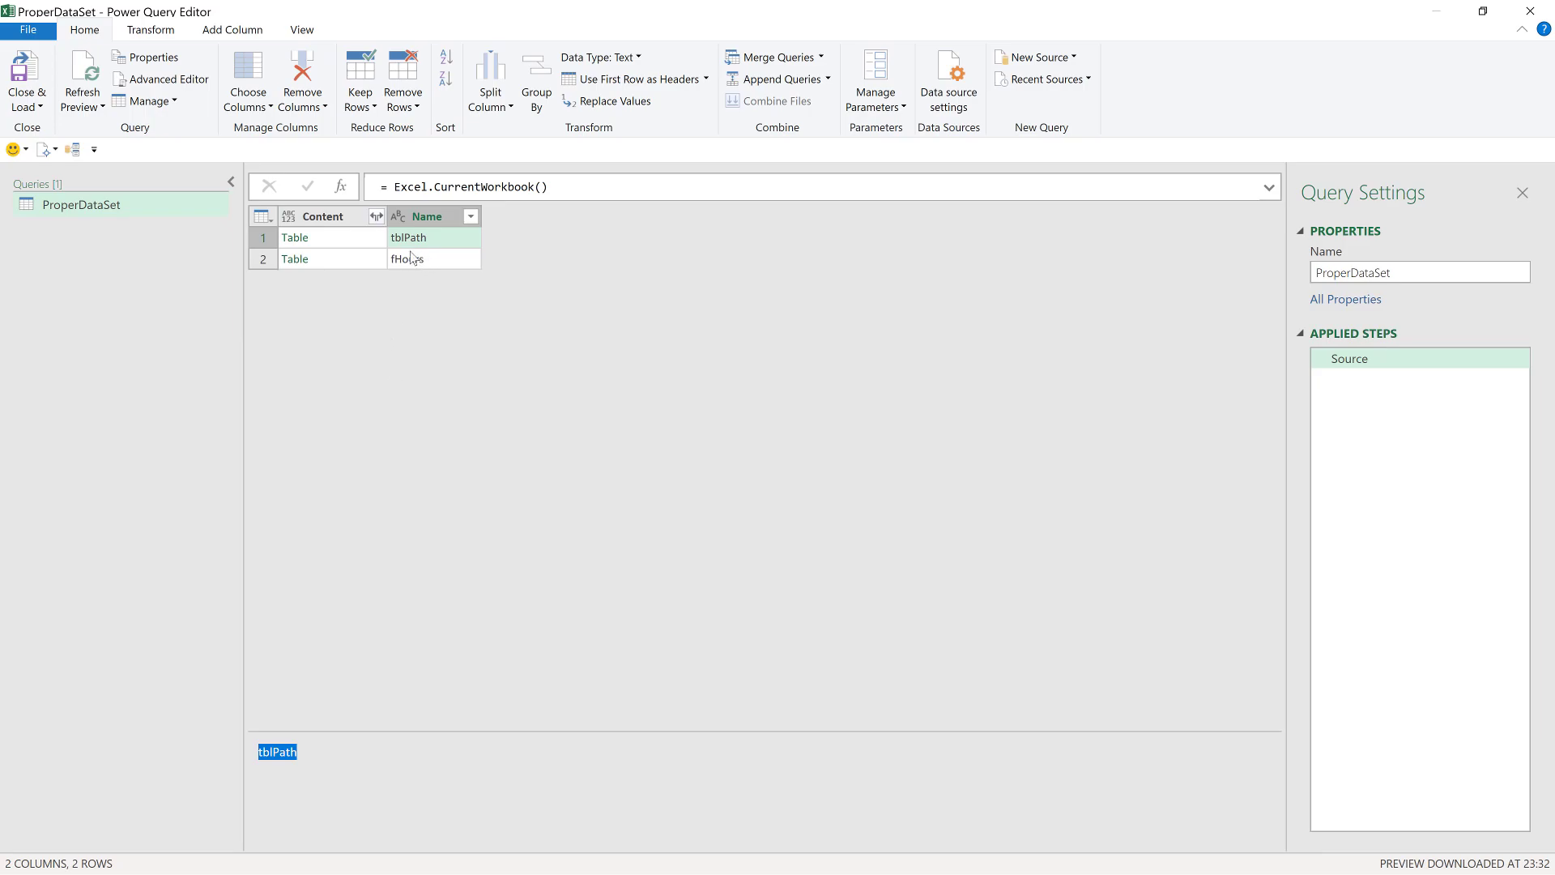
left_click(375, 239)
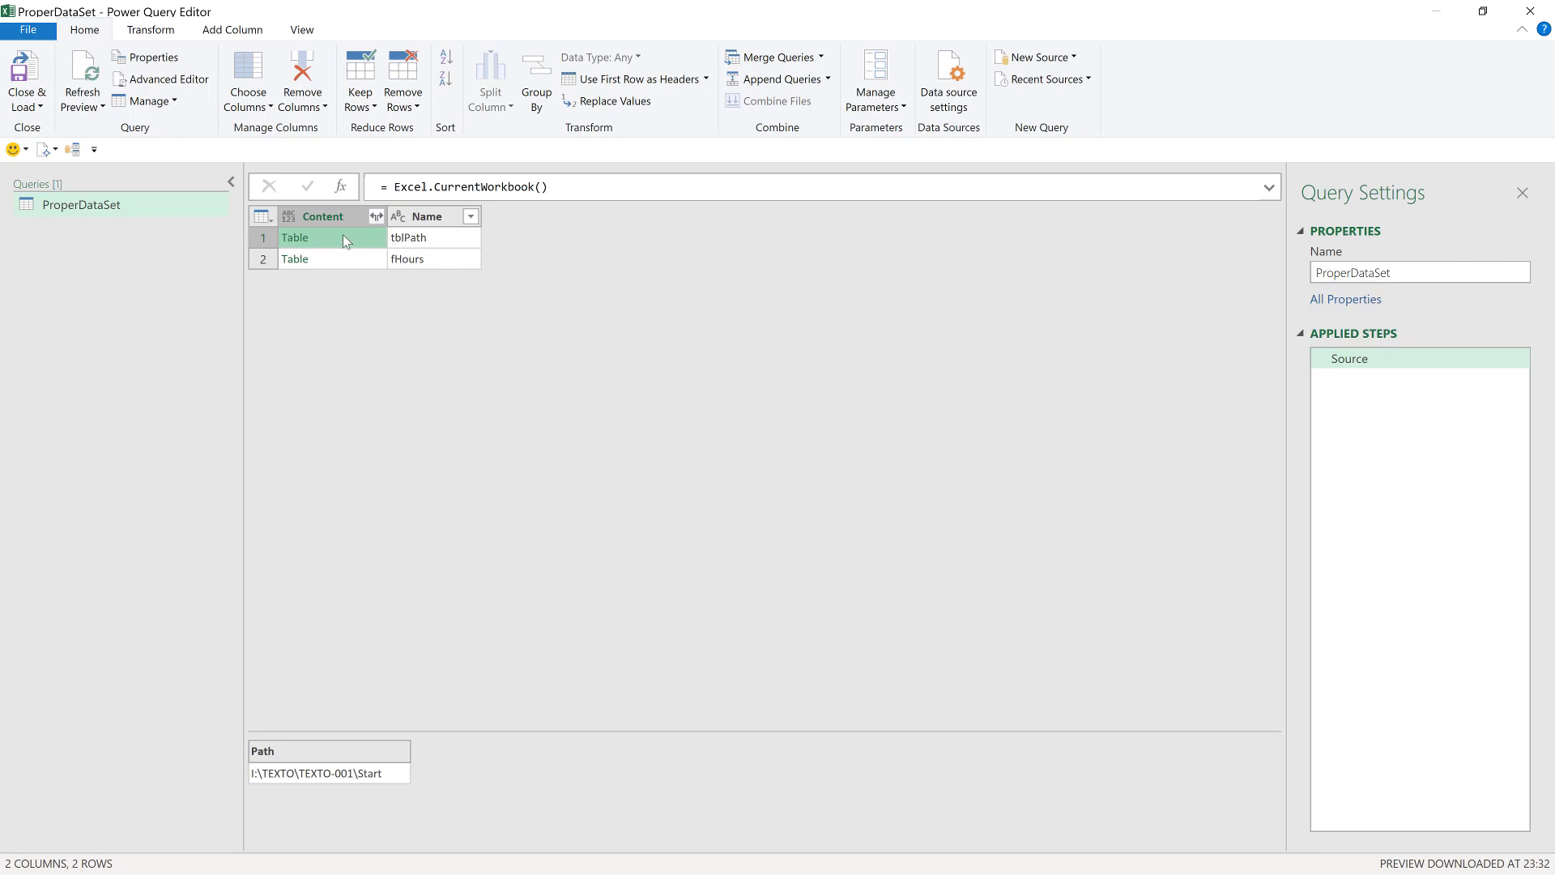
Append {[Name="tblPath"]}[Content] to the Source formula to drill into the path table
left_click(577, 190)
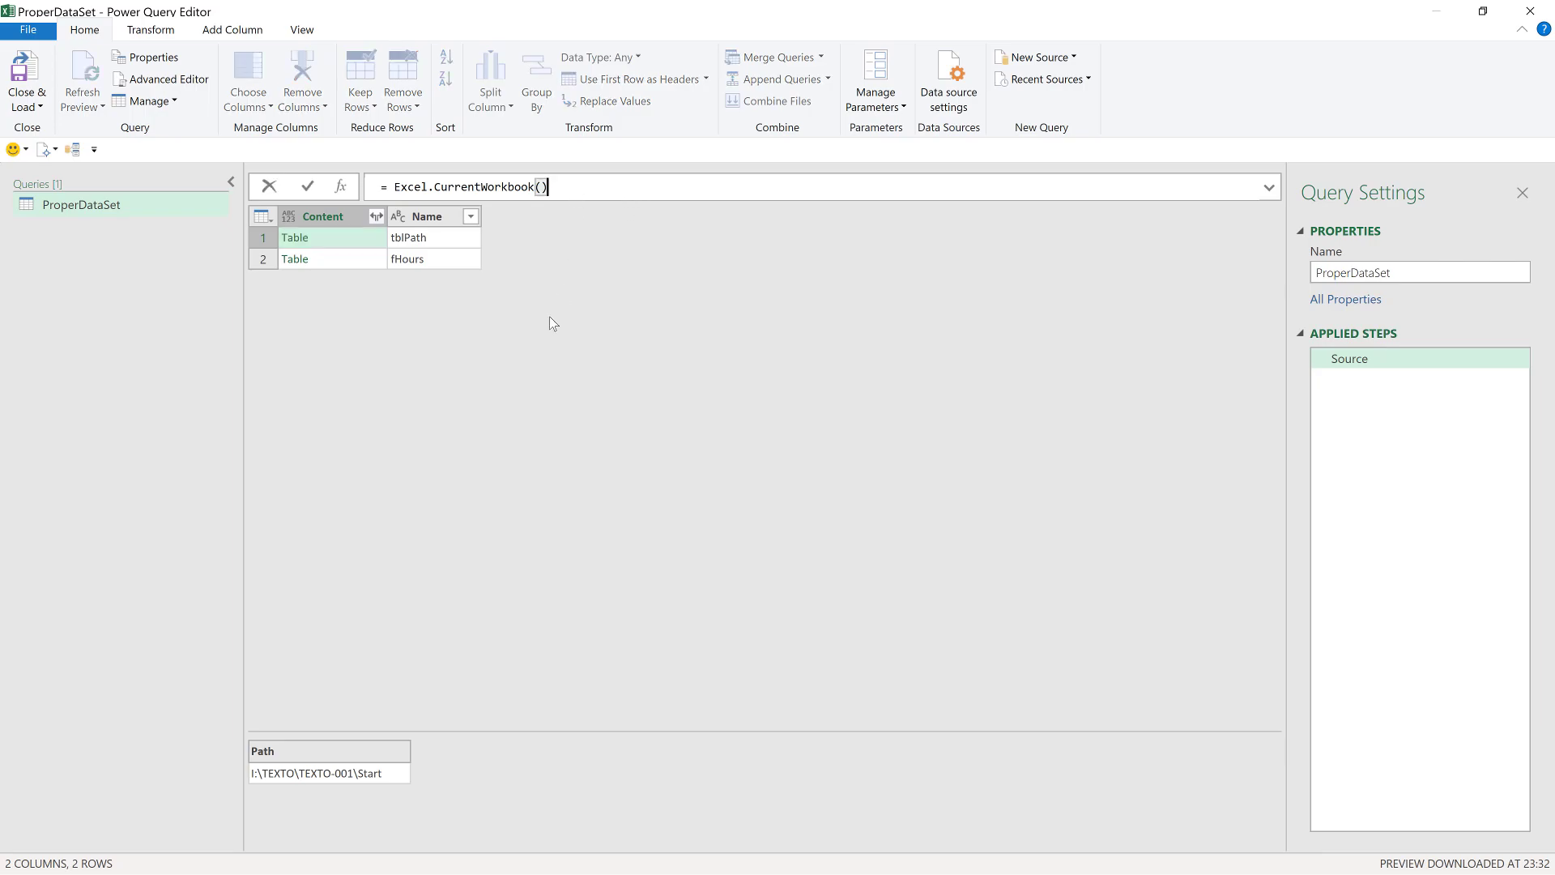
type("{")
type("[N")
type("ame")
type("=\"\"")
type("tblPath")
key("End")
type("[")
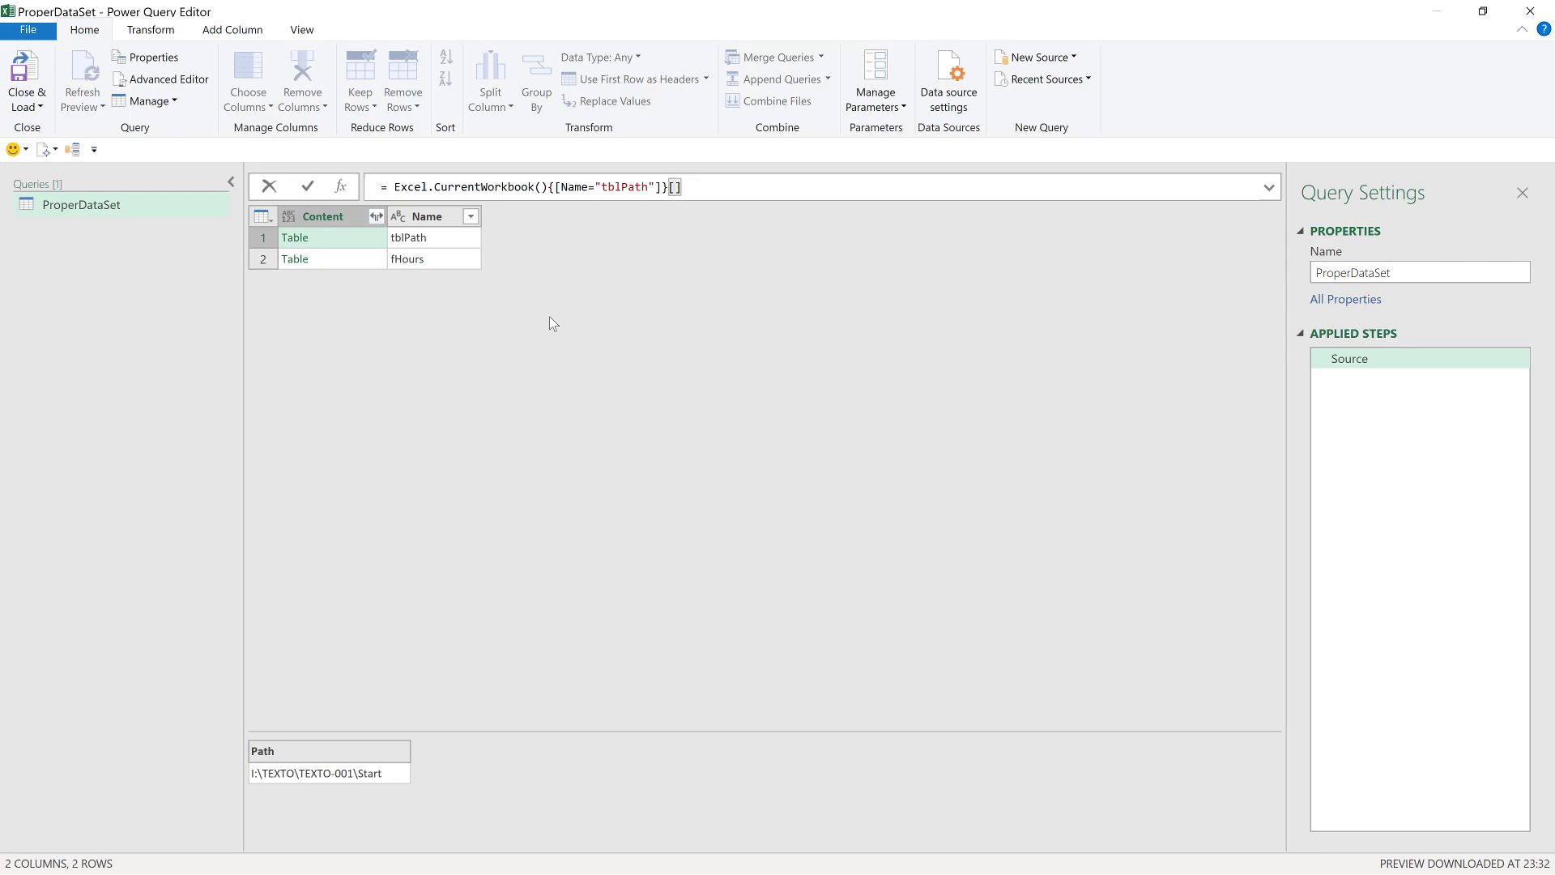
type("Content]")
key("Return")
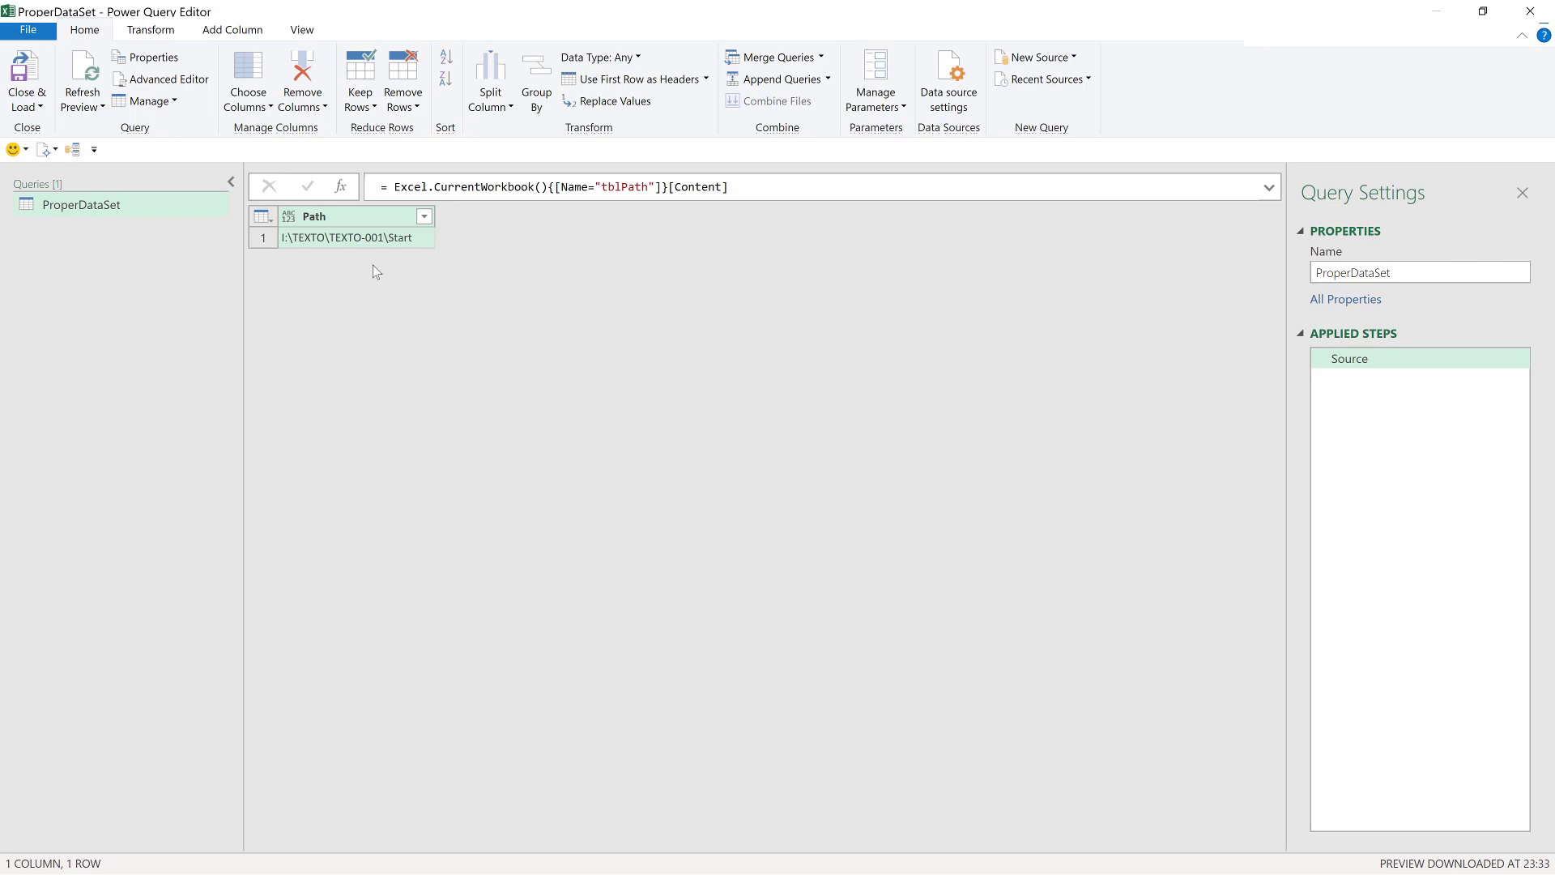
Append [Path]{0} to the Source formula to extract the folder path as a single text value
left_click(741, 188)
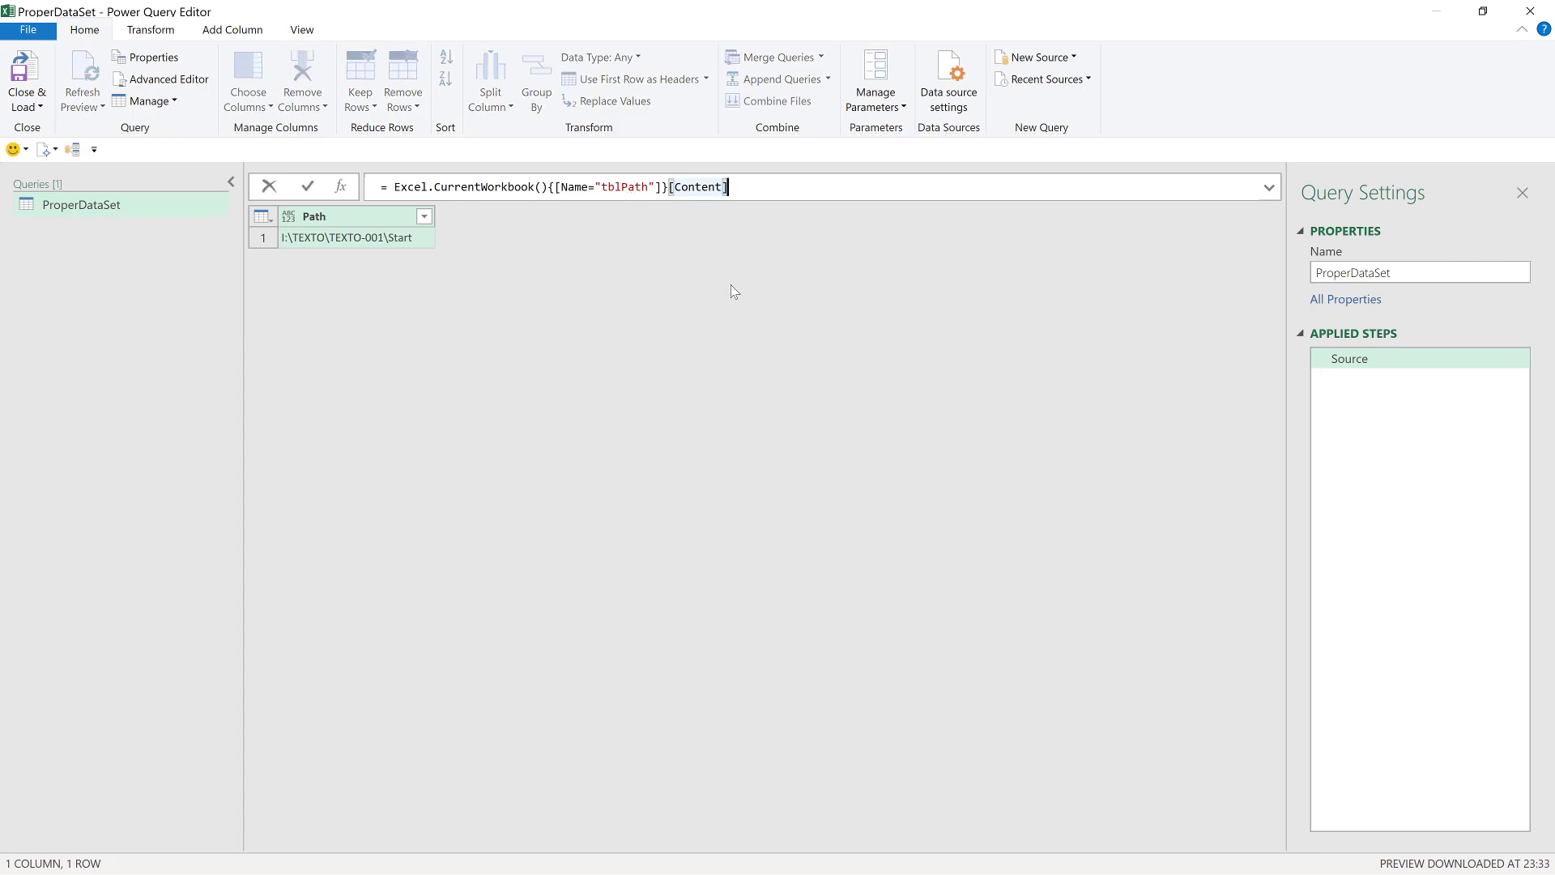
type("[Path]{")
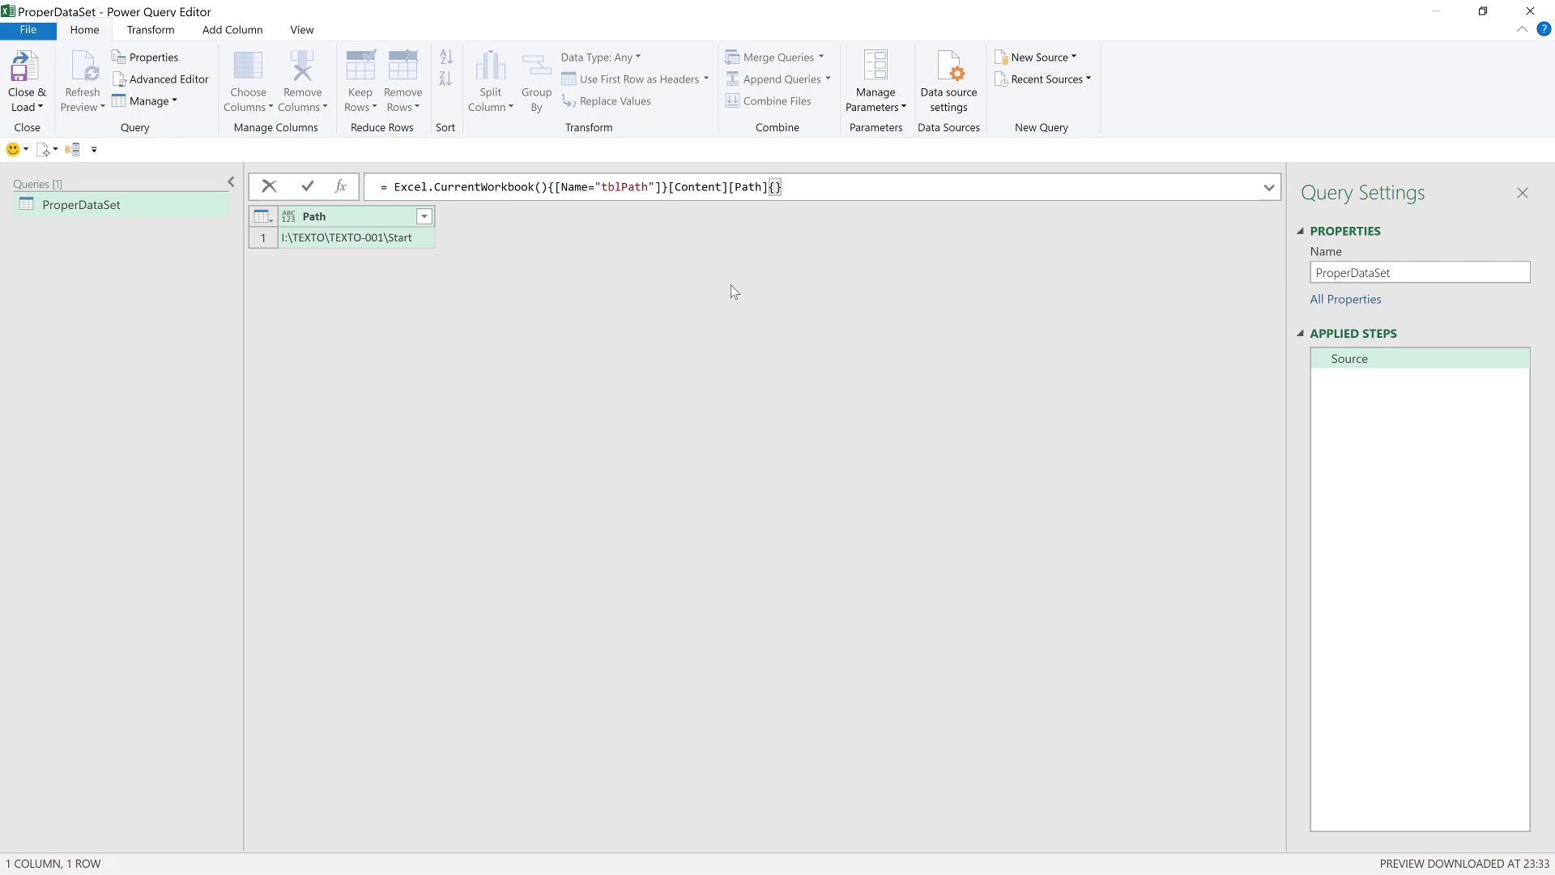
type("0")
key("Return")
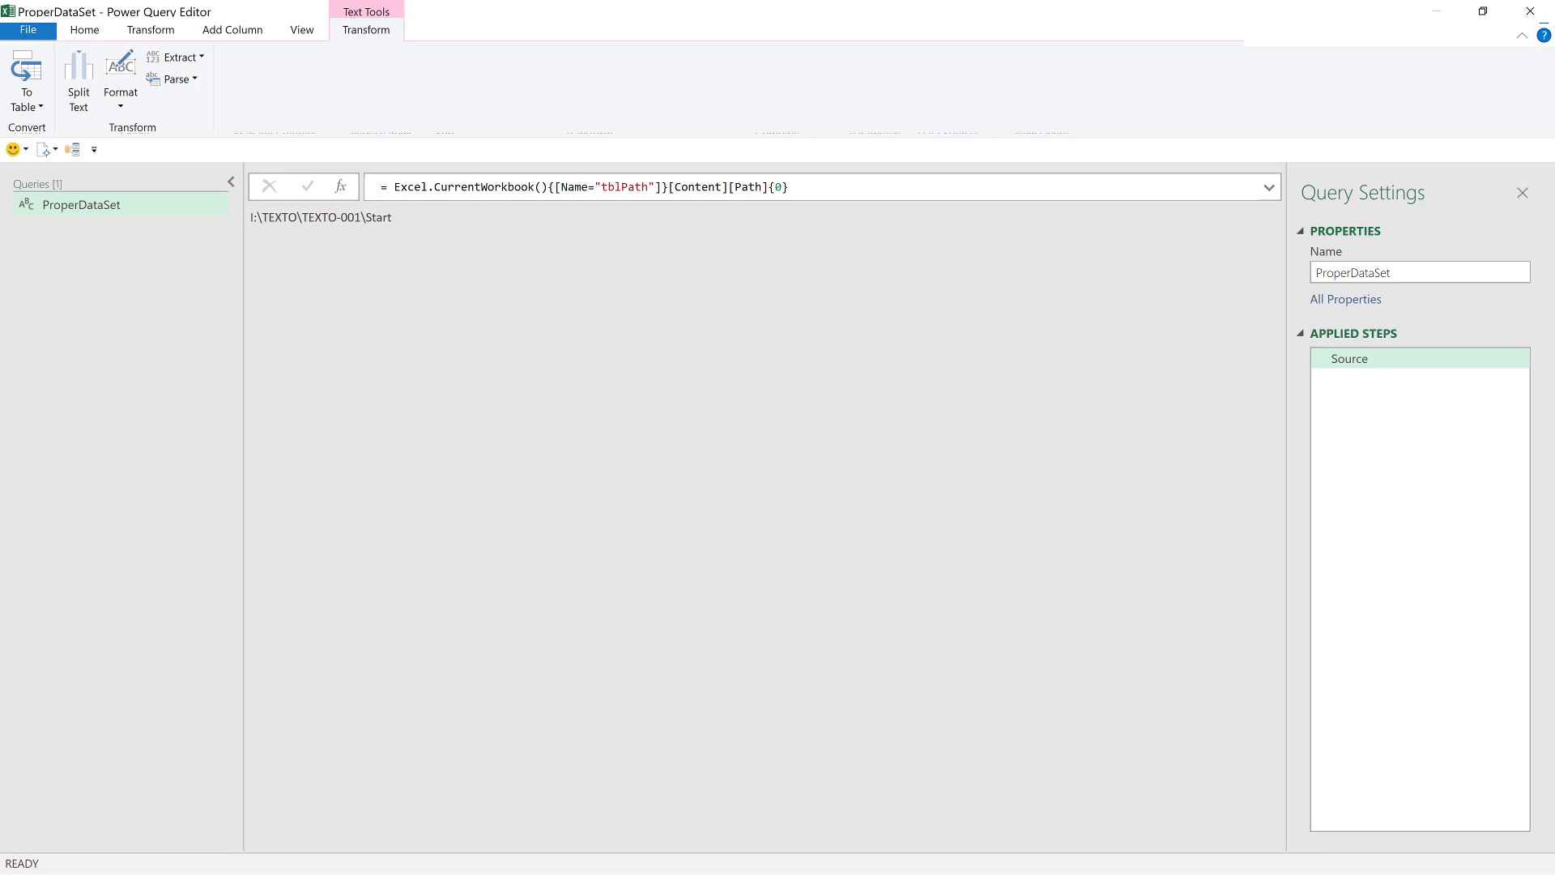
Wrap the whole Source expression in Folder.Files( ) to list the folder's files, and preview the first file's Binary content
left_click(812, 187)
type(")")
left_click(394, 187)
type("(")
key("Left")
type("Fol")
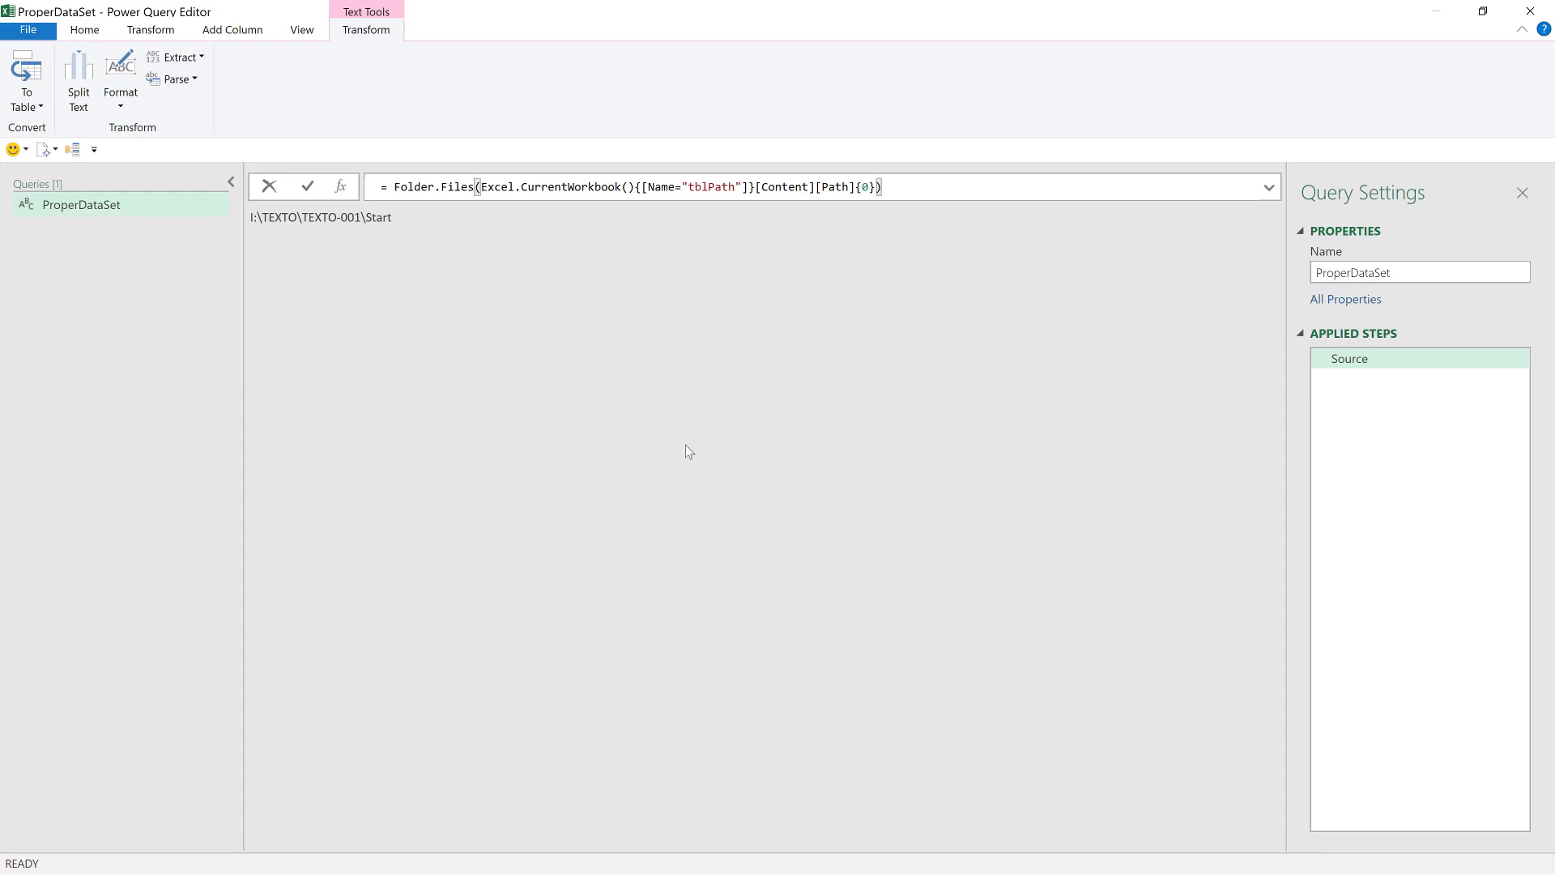
key("Return")
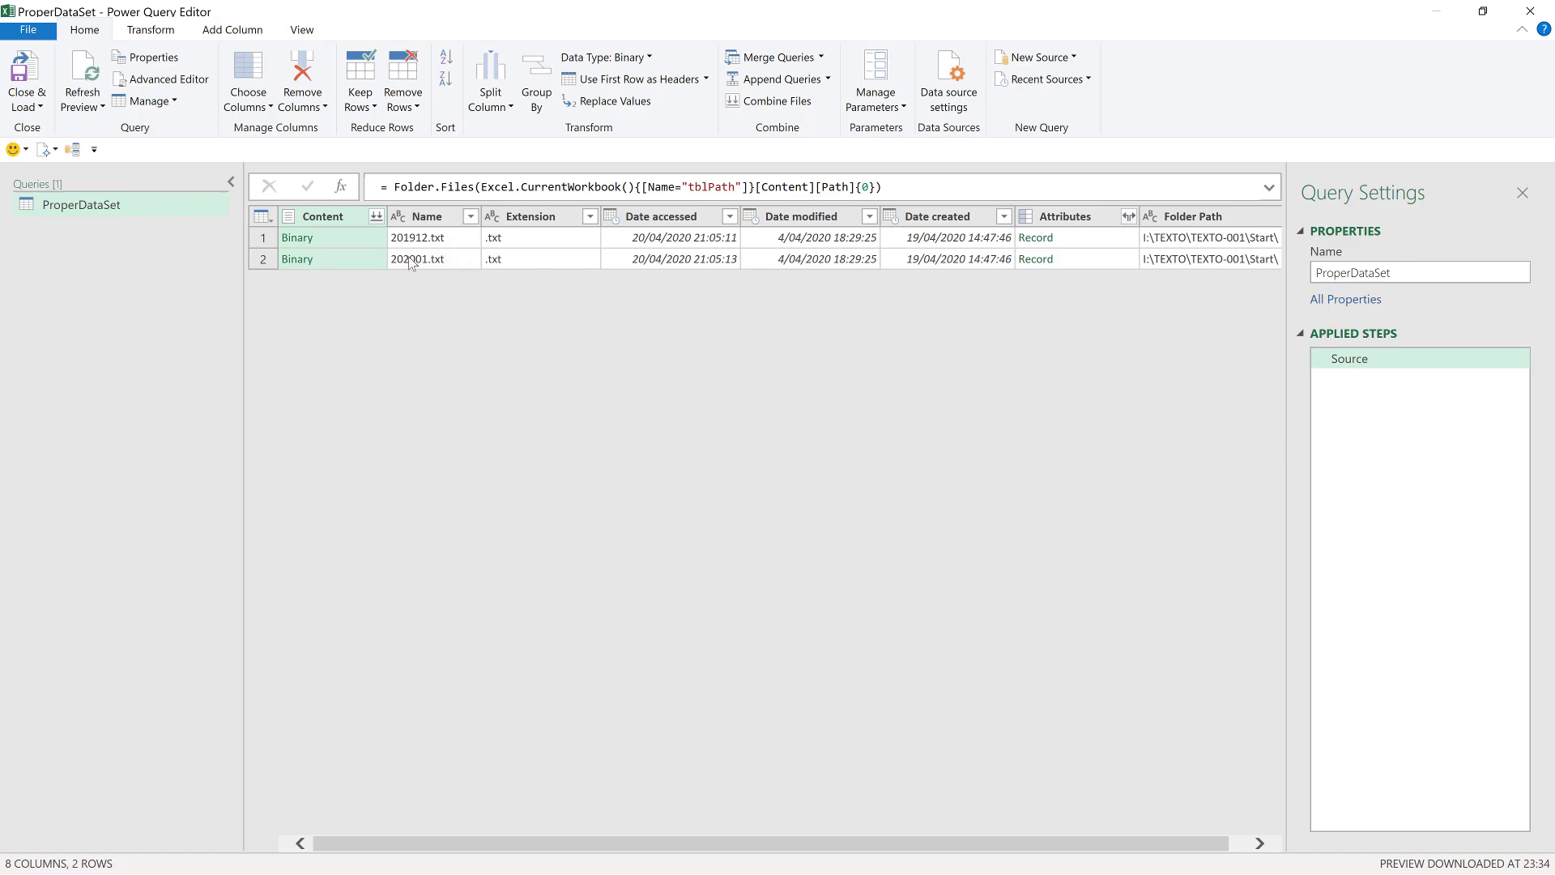
left_click(361, 238)
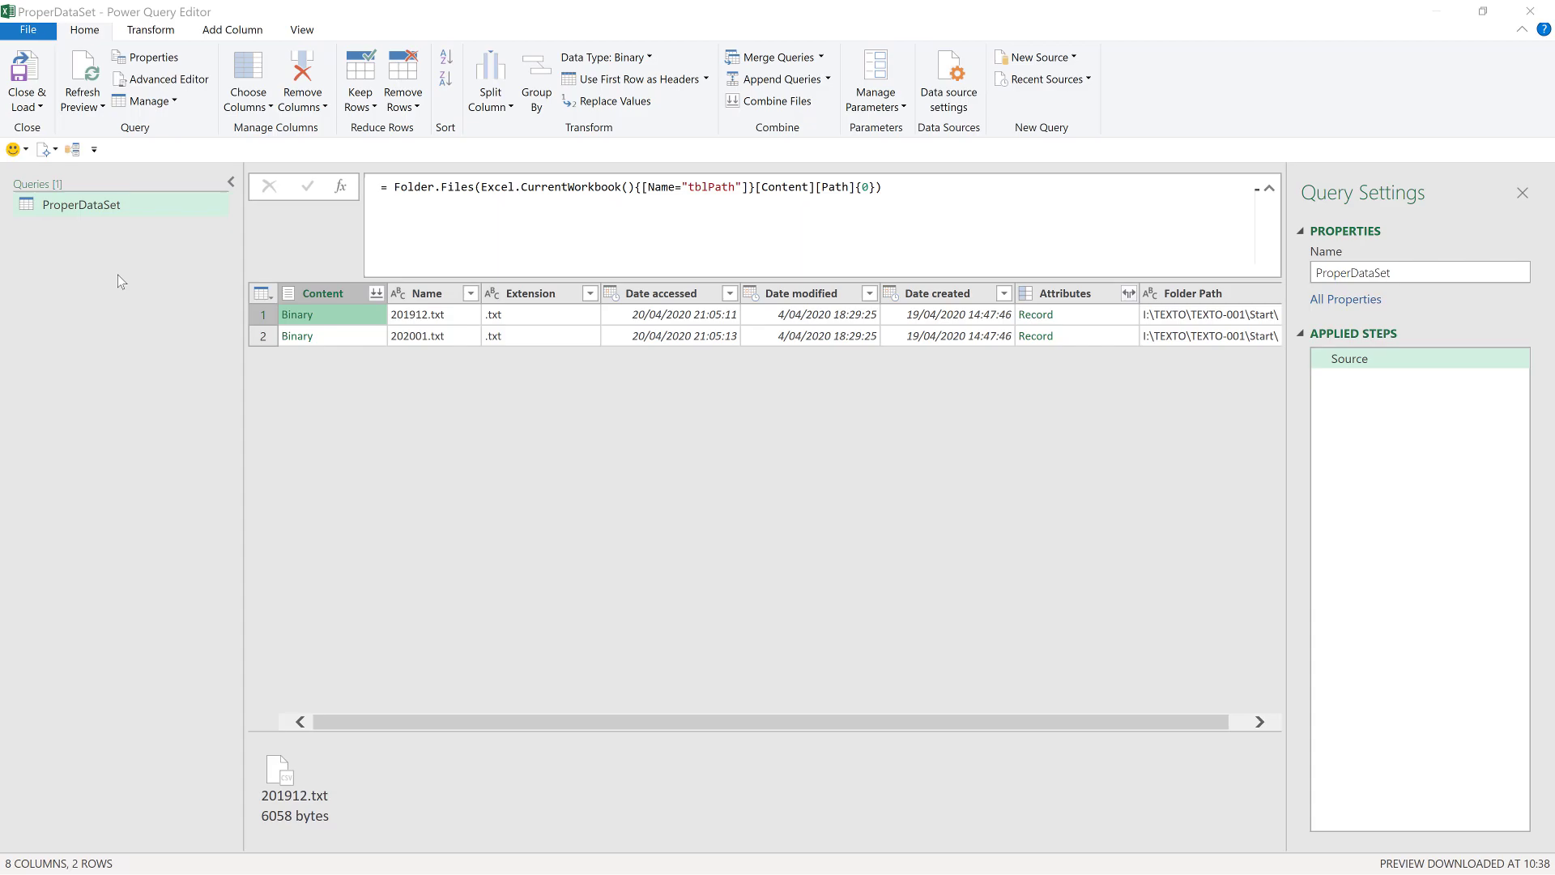
Import the text file 202002.txt from the TEXTO-001 folder as a new query, keeping the Tab delimiter and 1252 encoding
left_click(1032, 59)
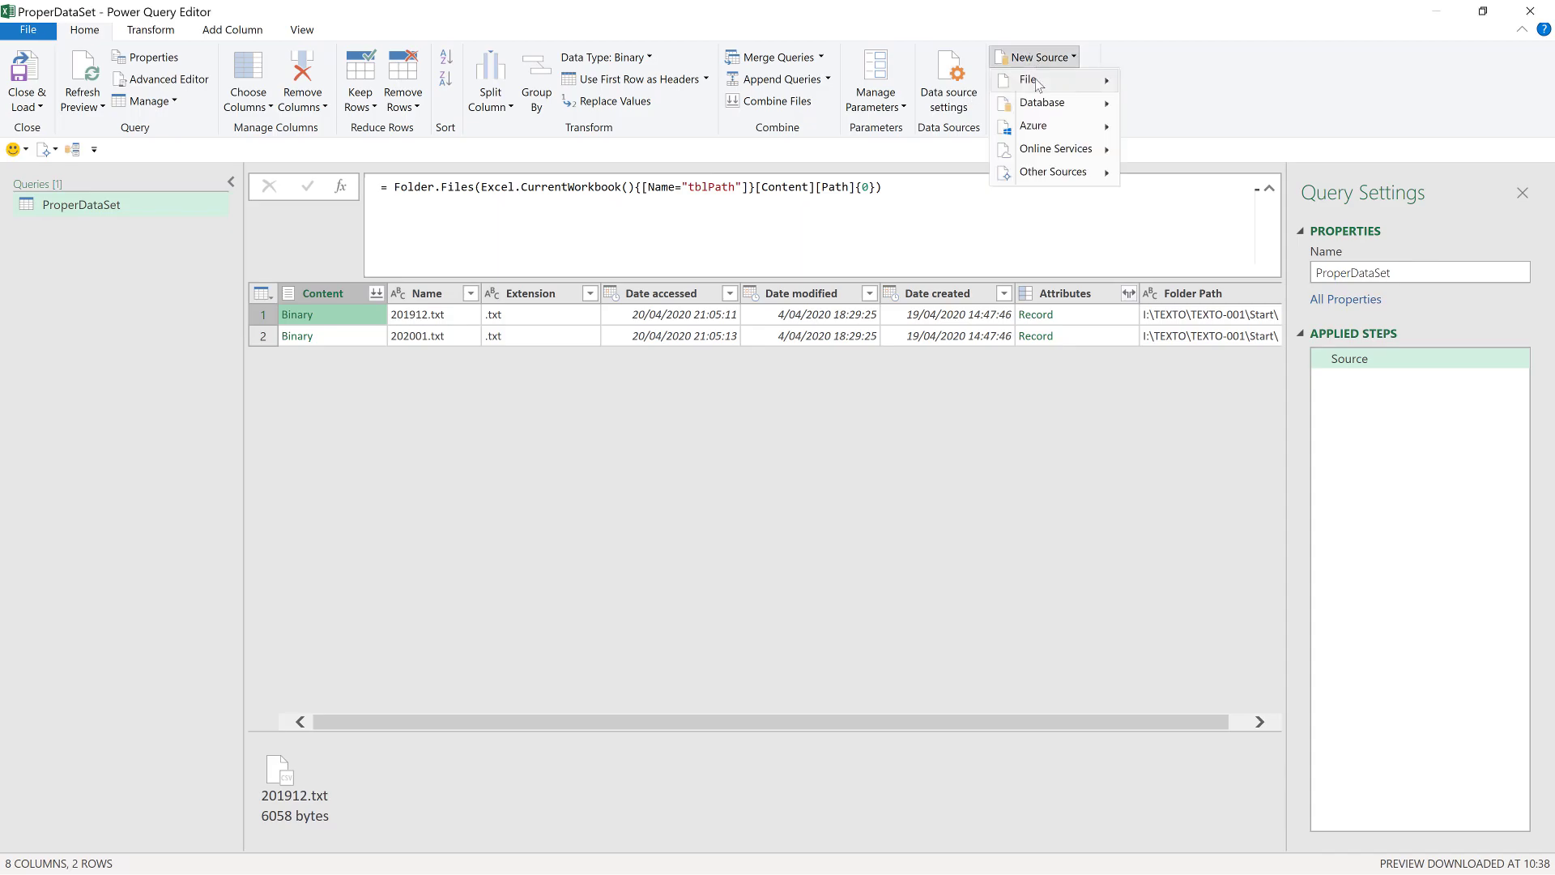
mouse_move(1053, 81)
left_click(1197, 141)
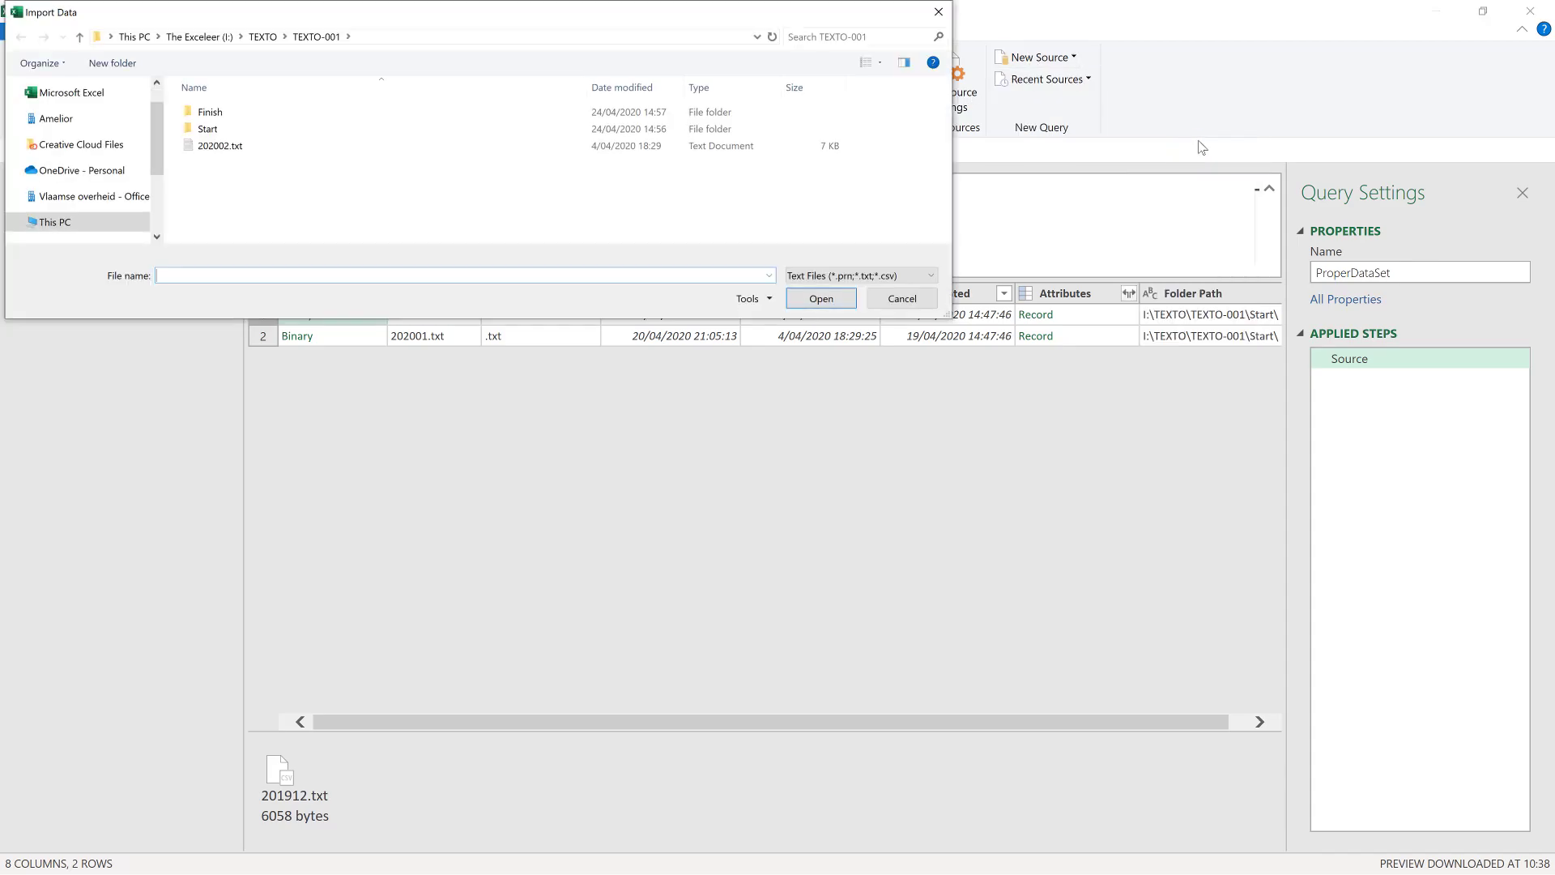
double_click(220, 147)
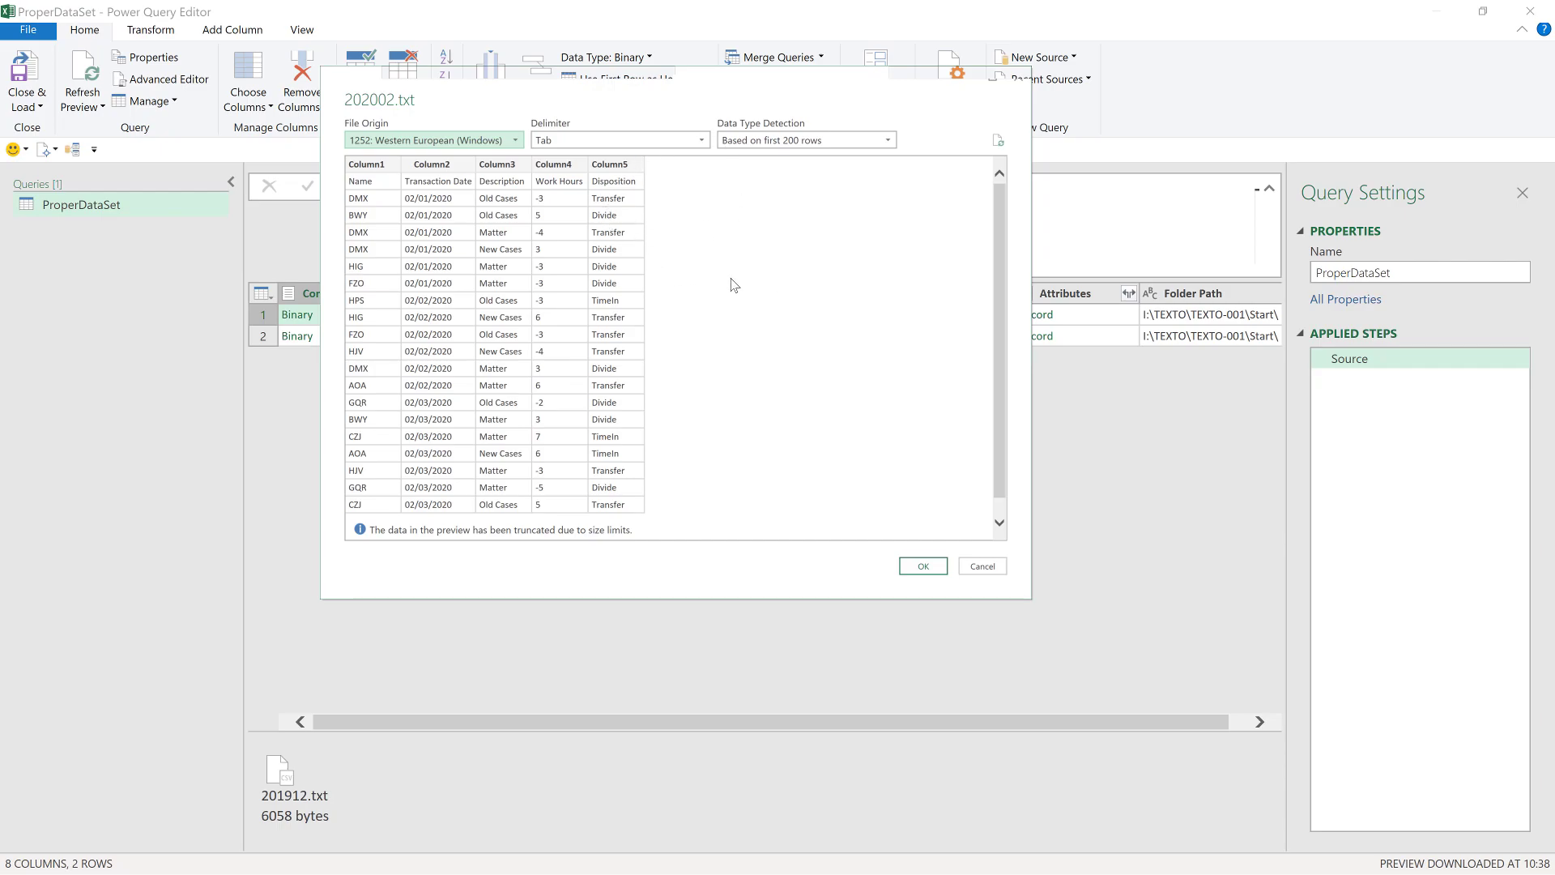
left_click(923, 565)
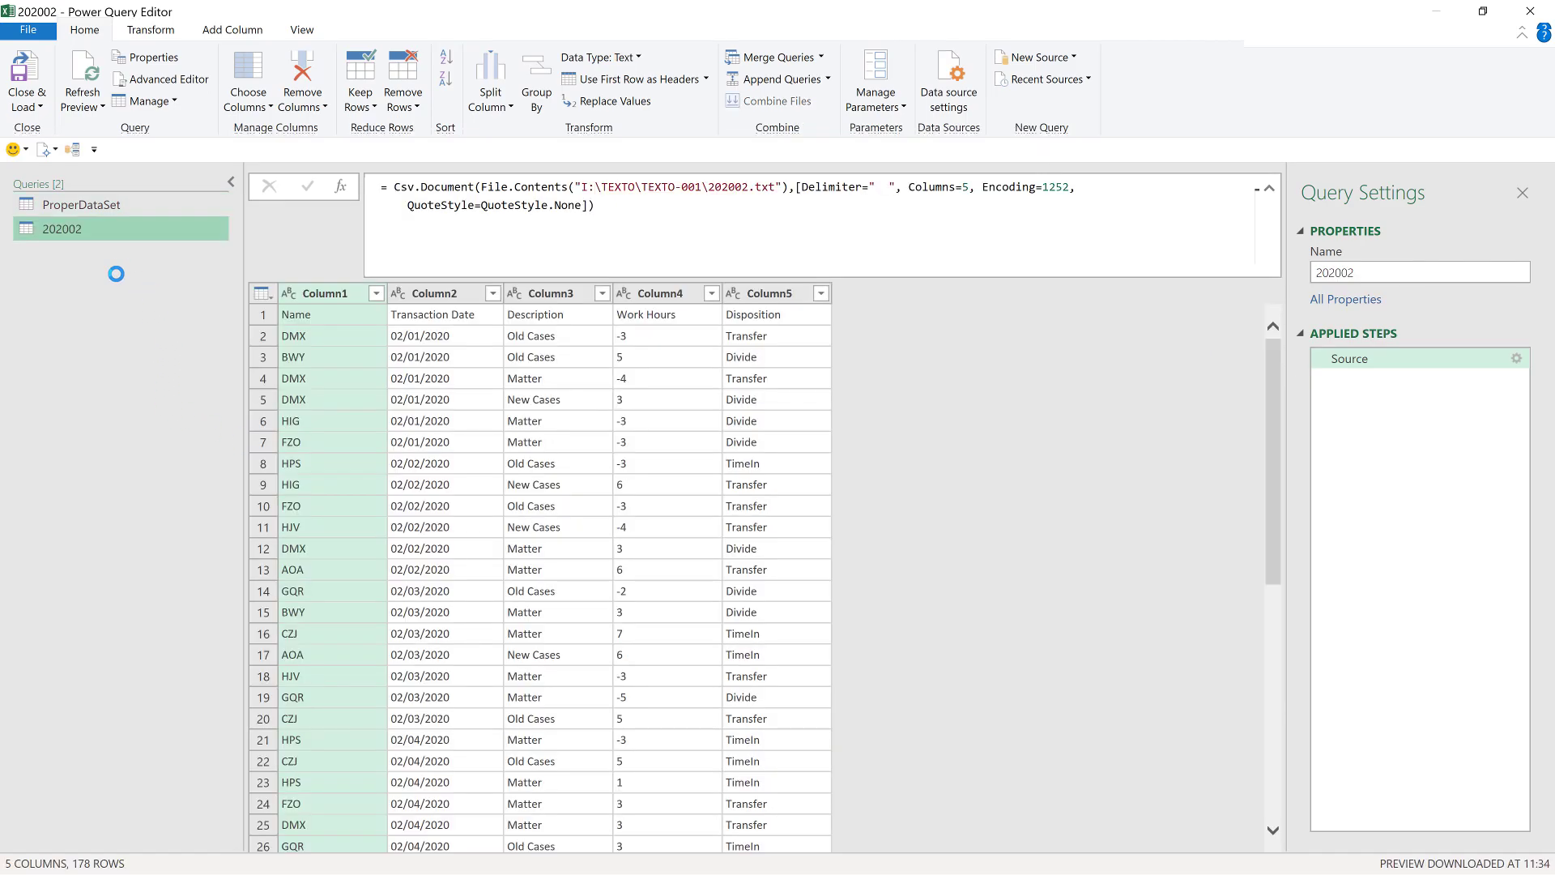
Copy the end of the 202002 query's Source formula, from the comma before [Delimiter through the closing parenthesis after QuoteStyle.None]
left_click(1395, 362)
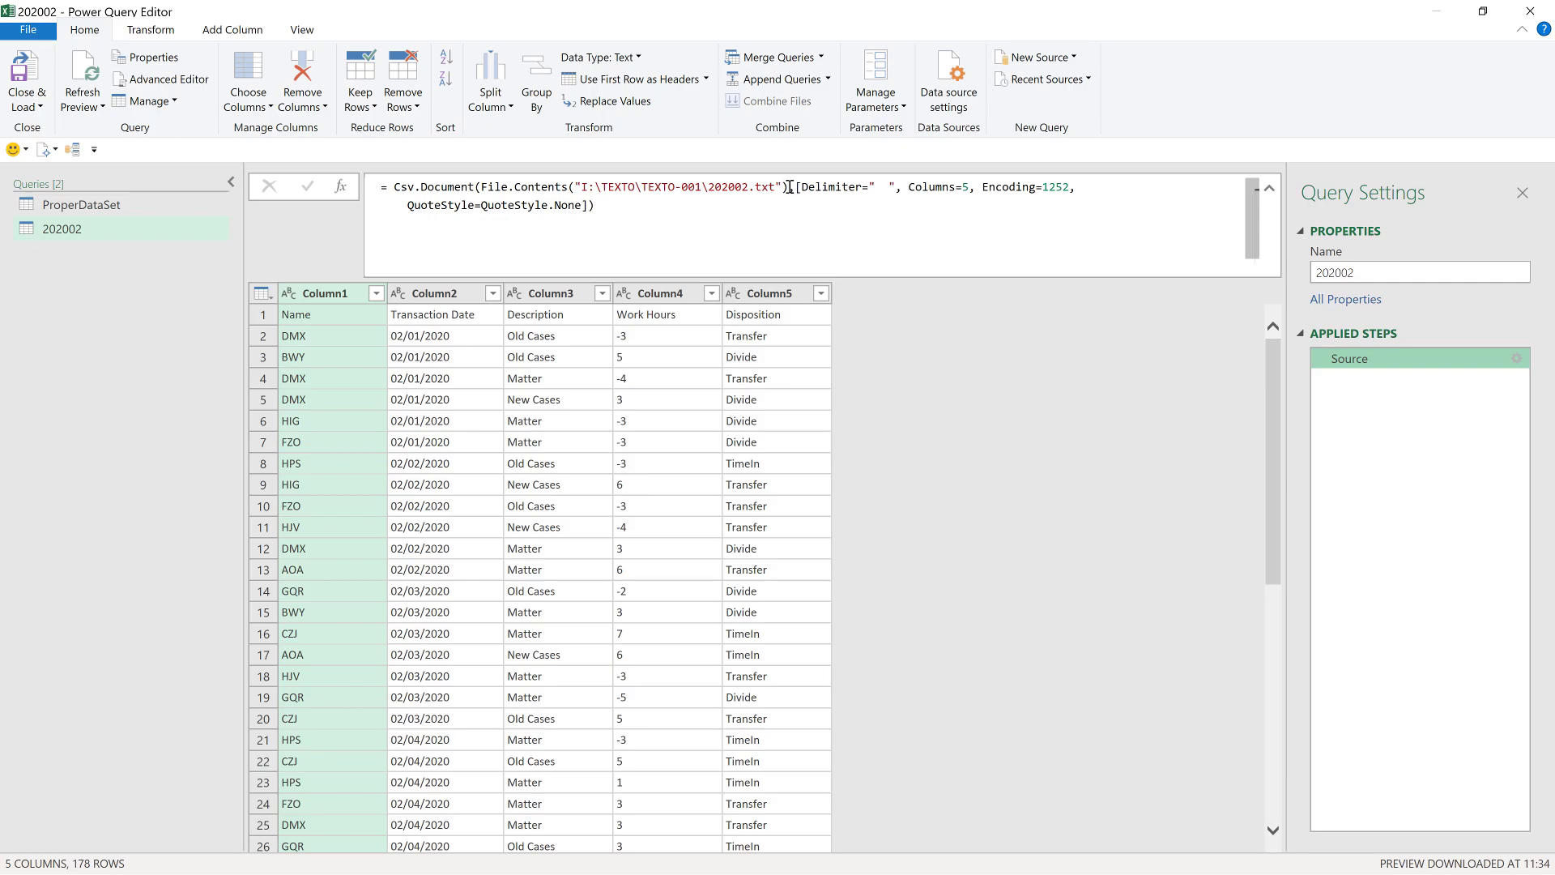
left_click_drag(790, 187, 809, 222)
key("ctrl+c")
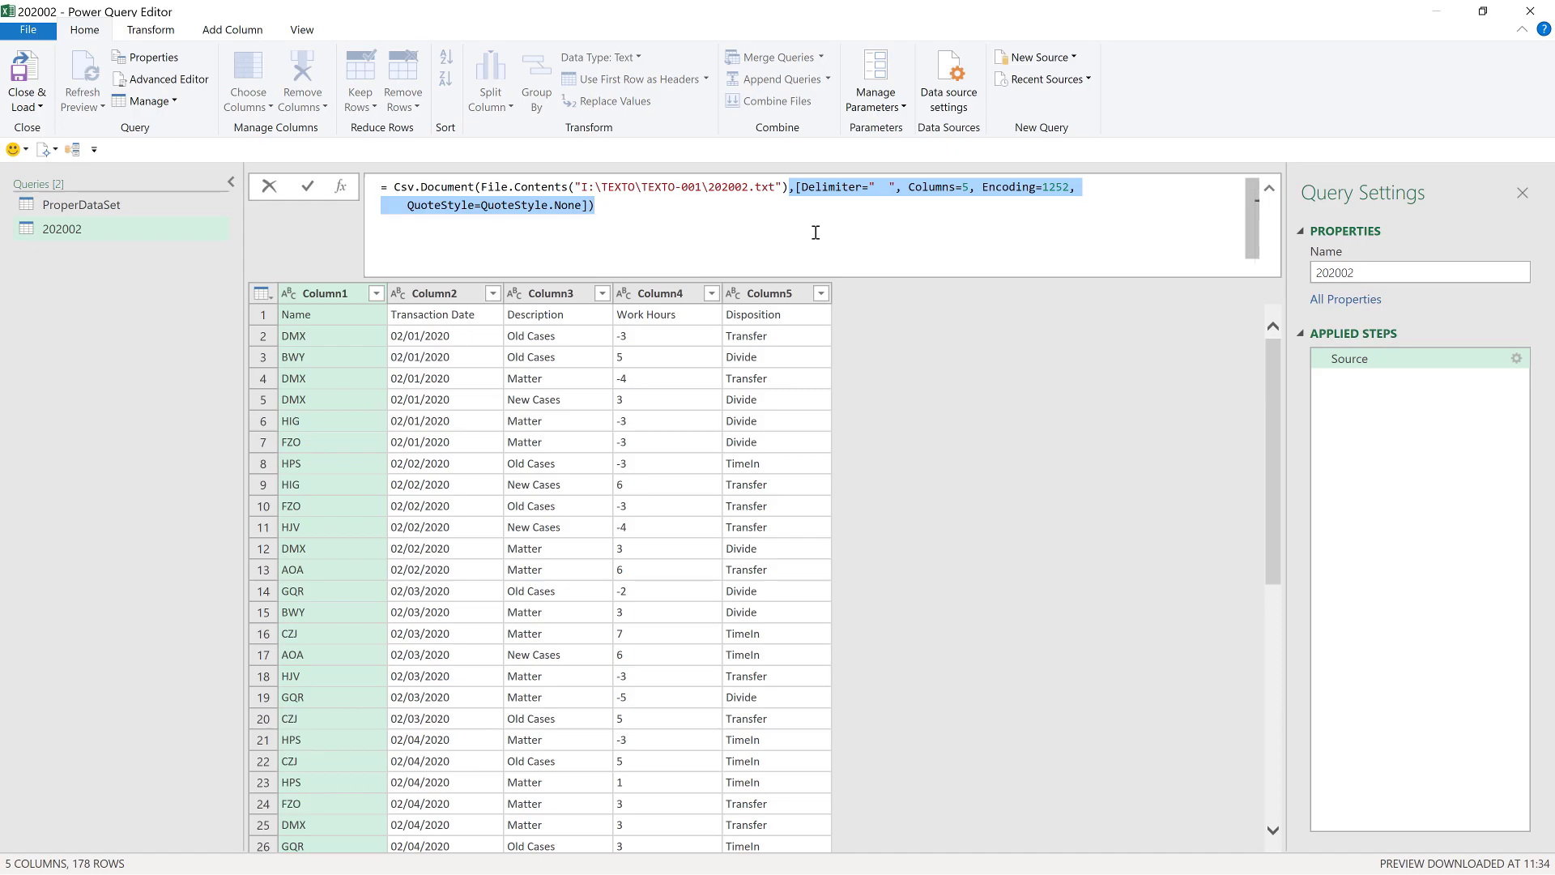
Delete the 202002 query and confirm the deletion
left_click(78, 277)
right_click(68, 233)
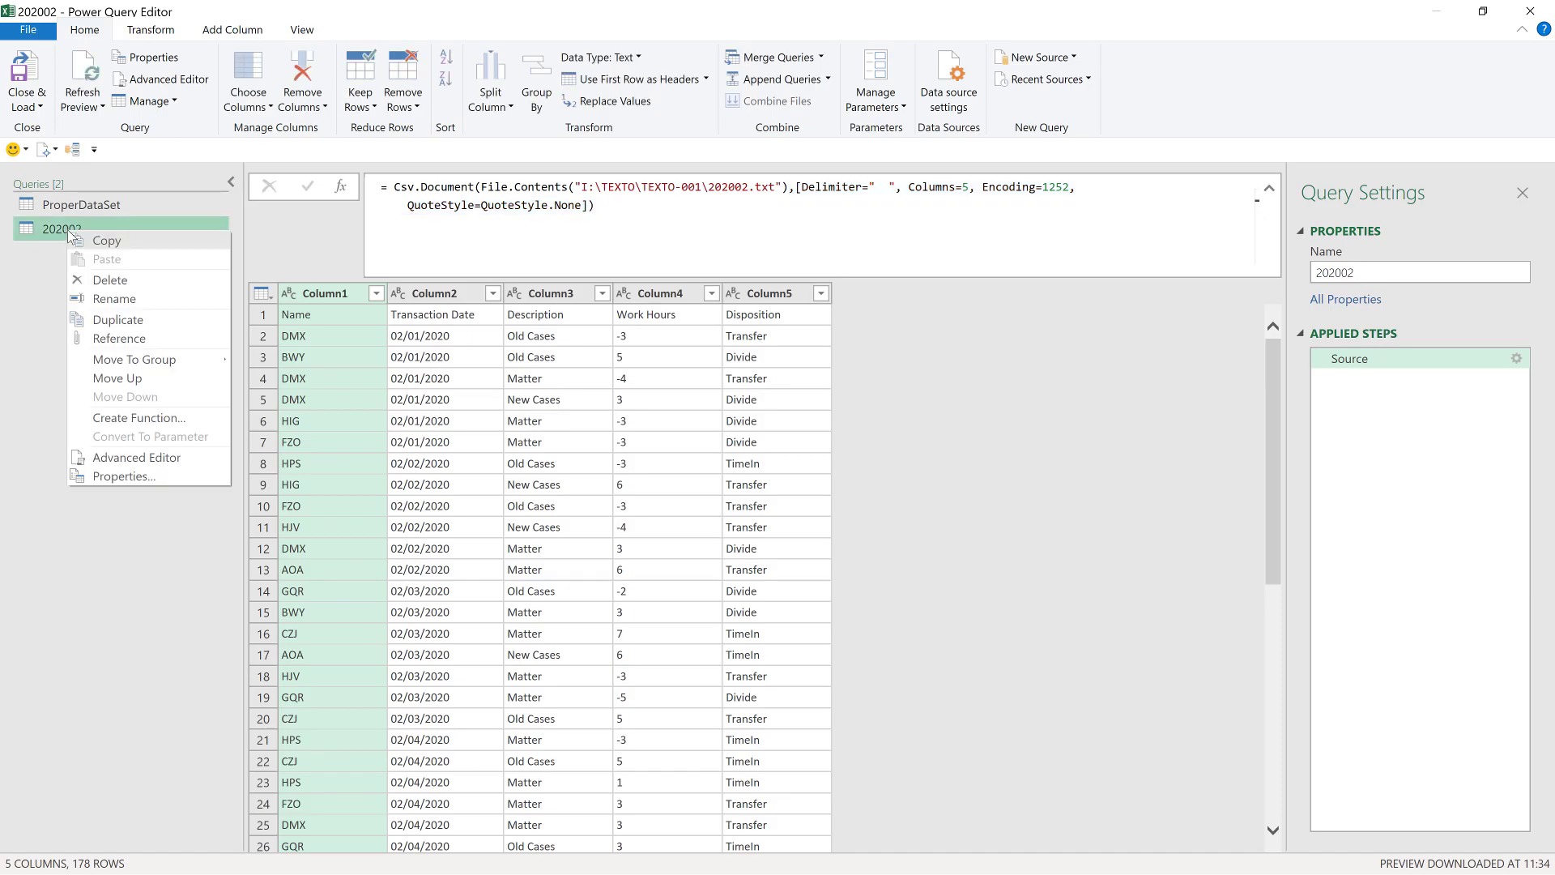
left_click(134, 281)
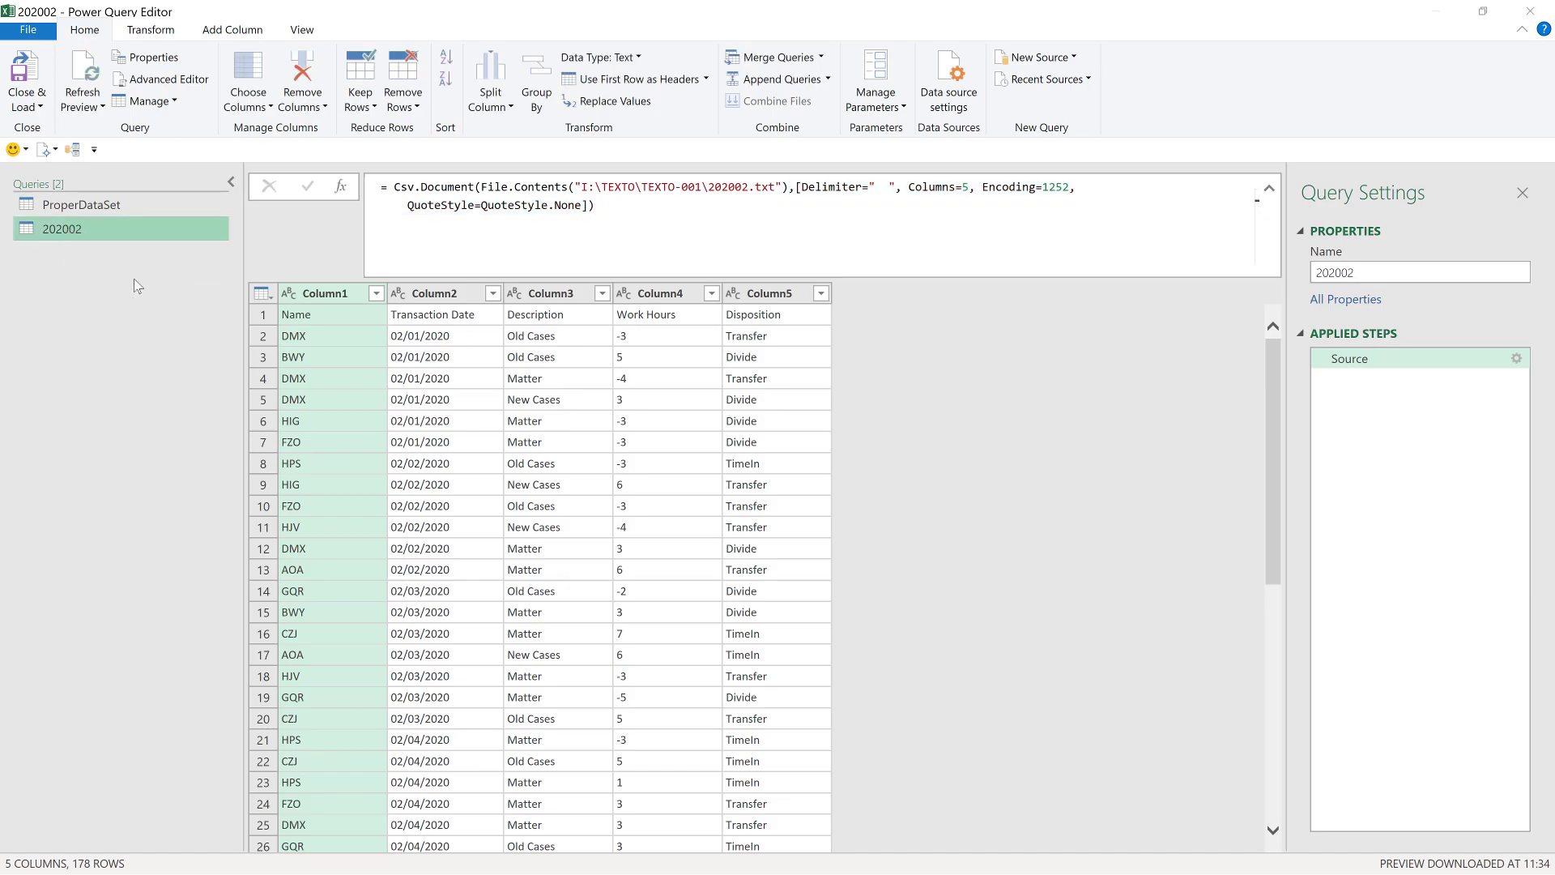
left_click(803, 455)
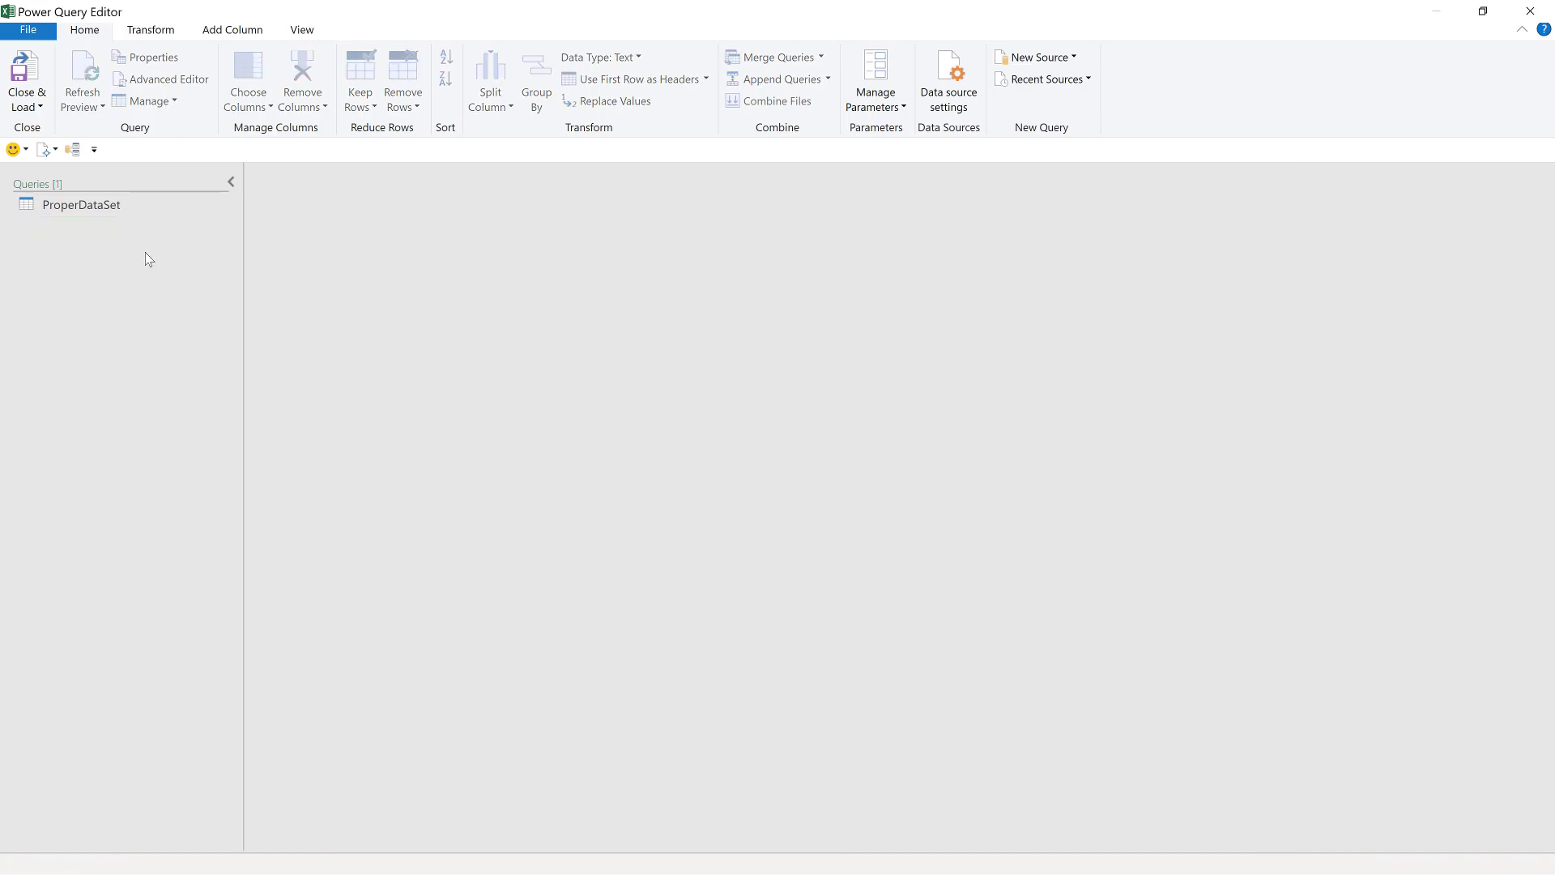
Add a custom column named Data to ProperDataSet, using Csv.Document([Content] followed by the copied delimiter, columns, encoding and quote-style options
left_click(97, 206)
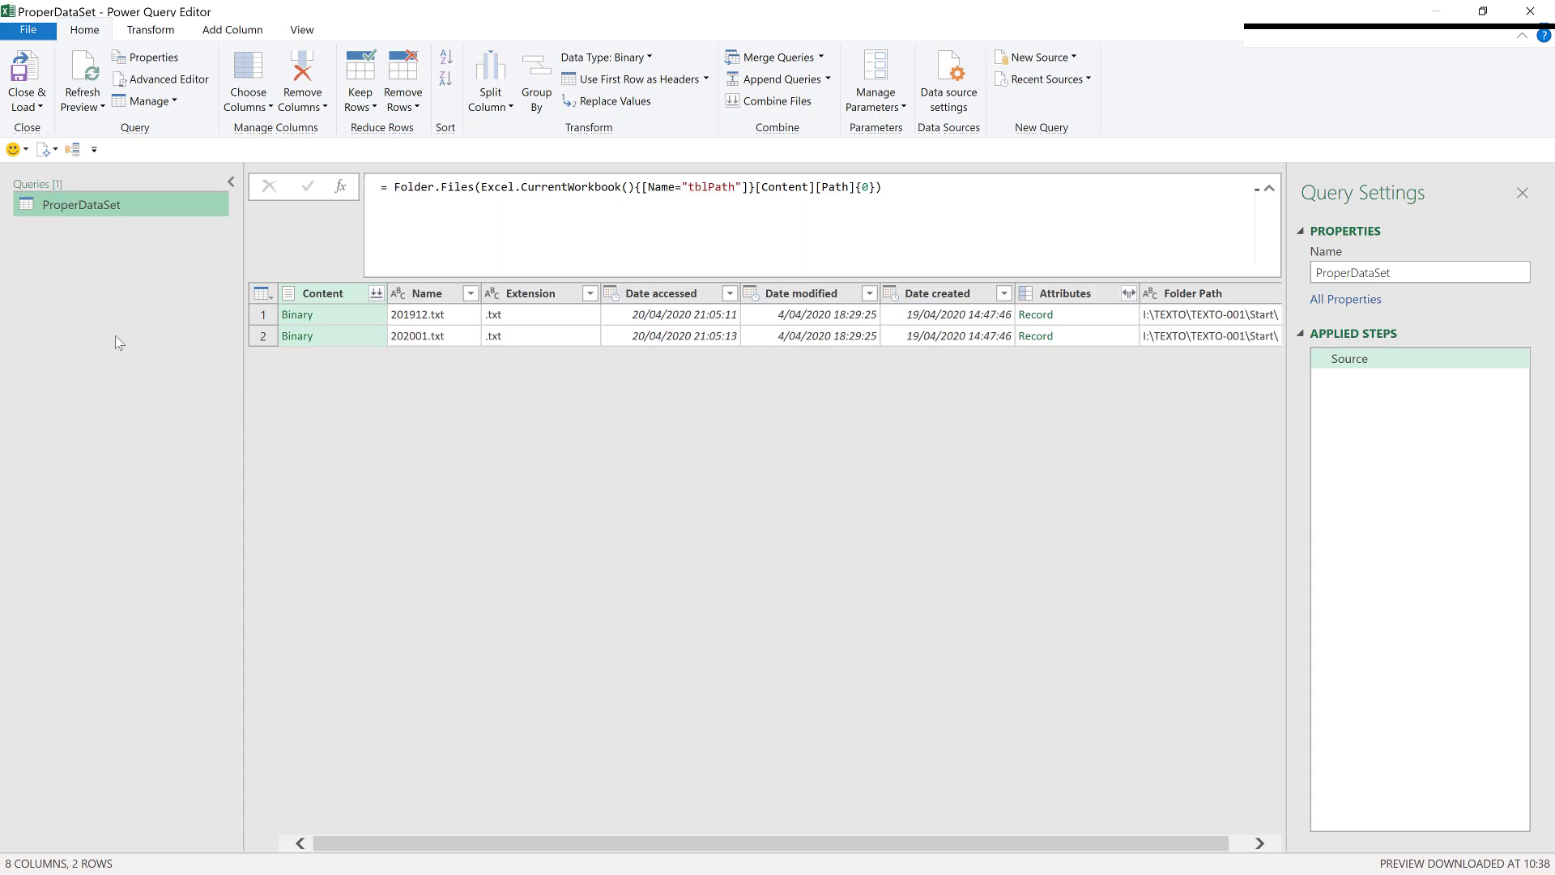
left_click(232, 33)
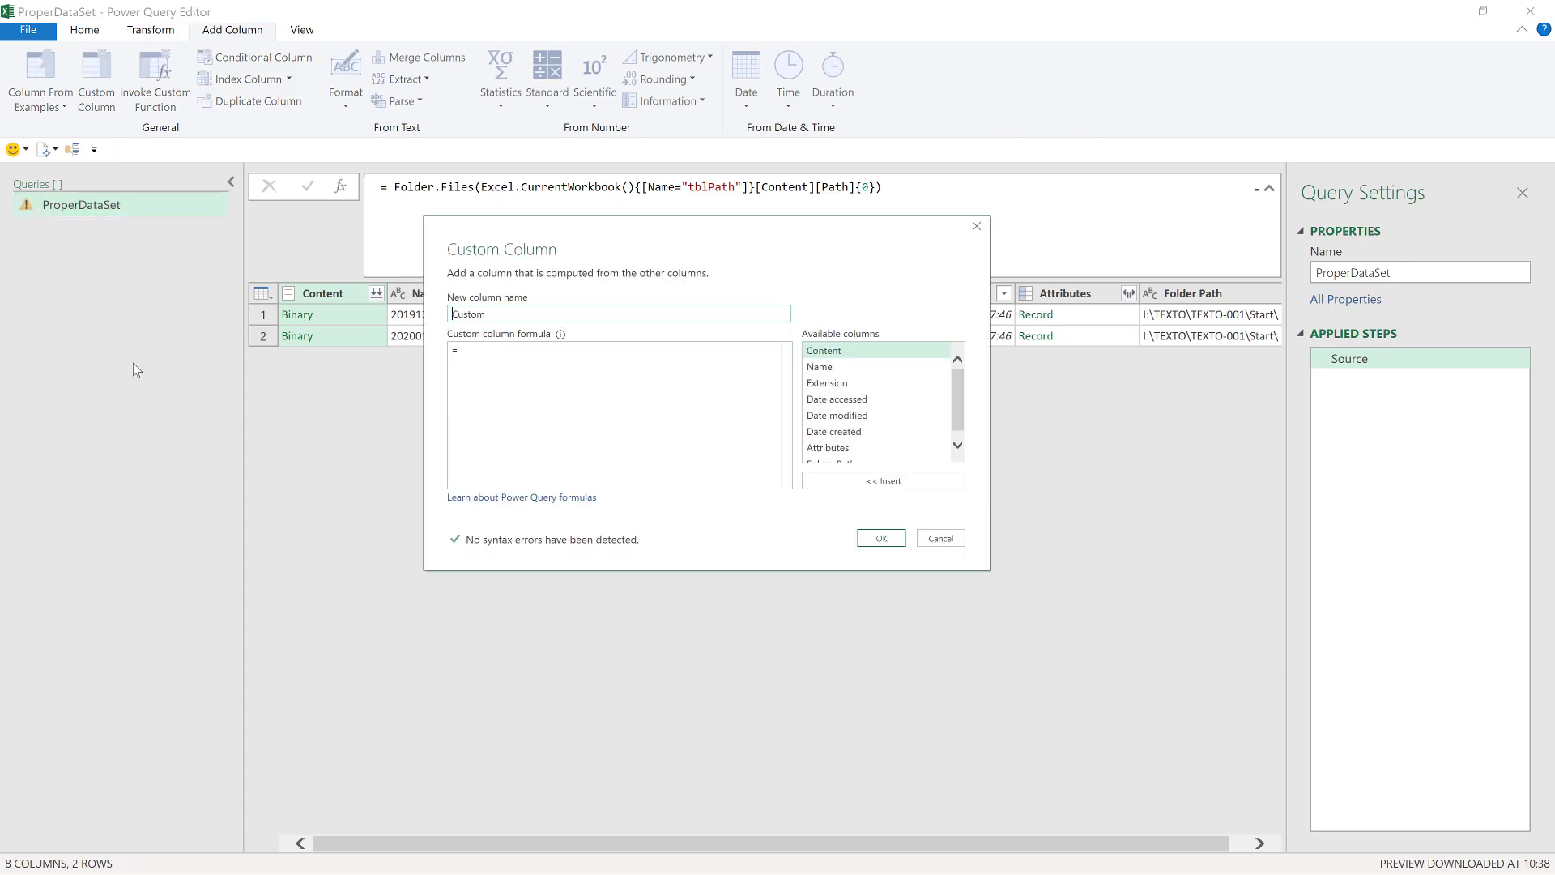
type("Data")
left_click(559, 355)
type("Csv.Document")
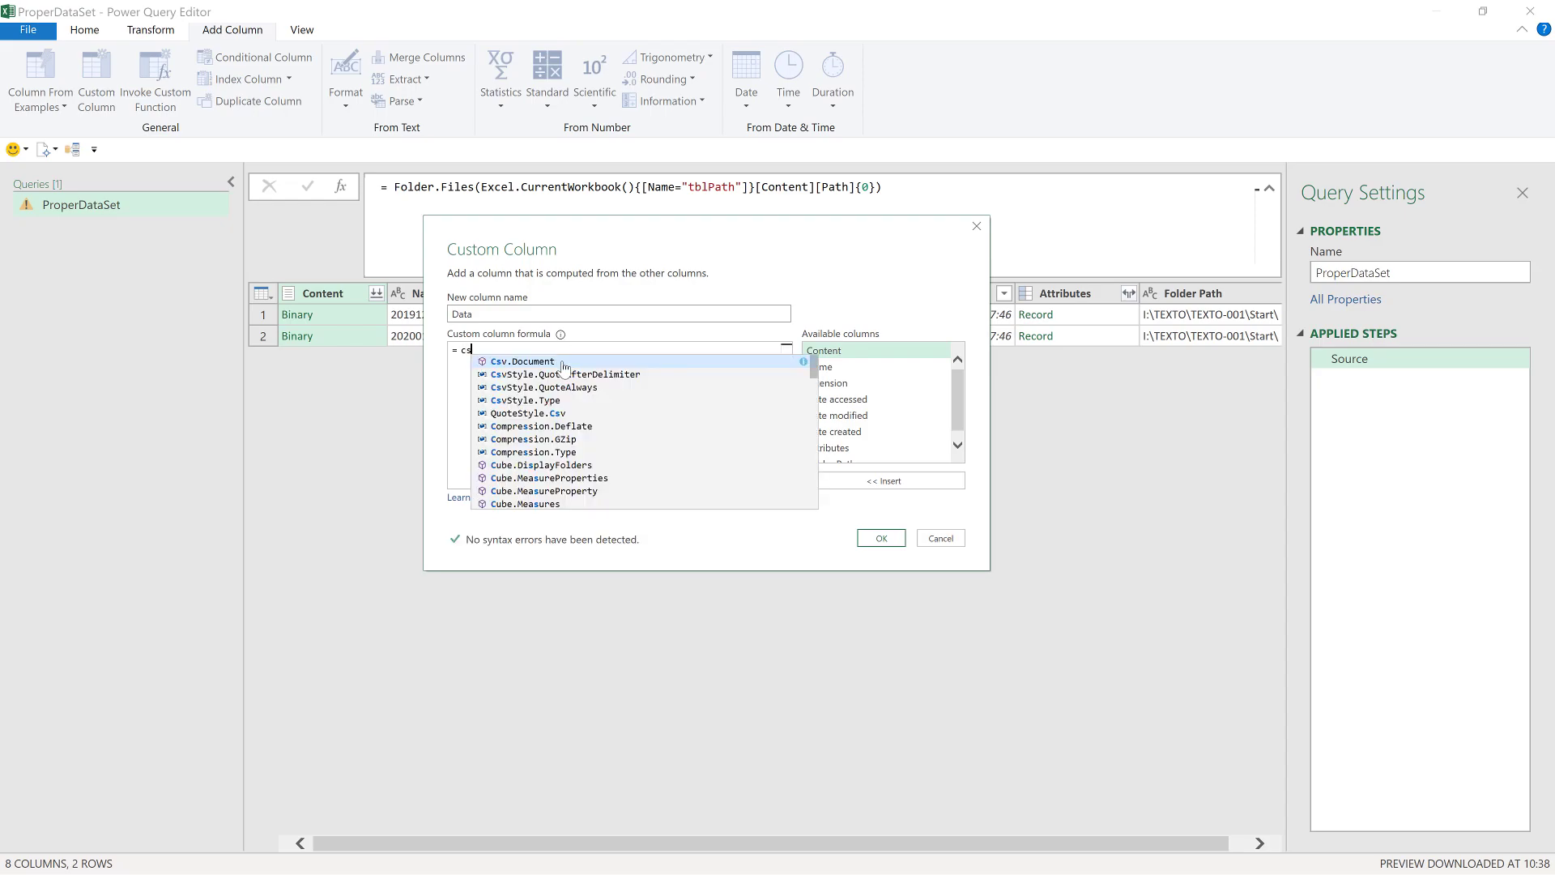
type("(")
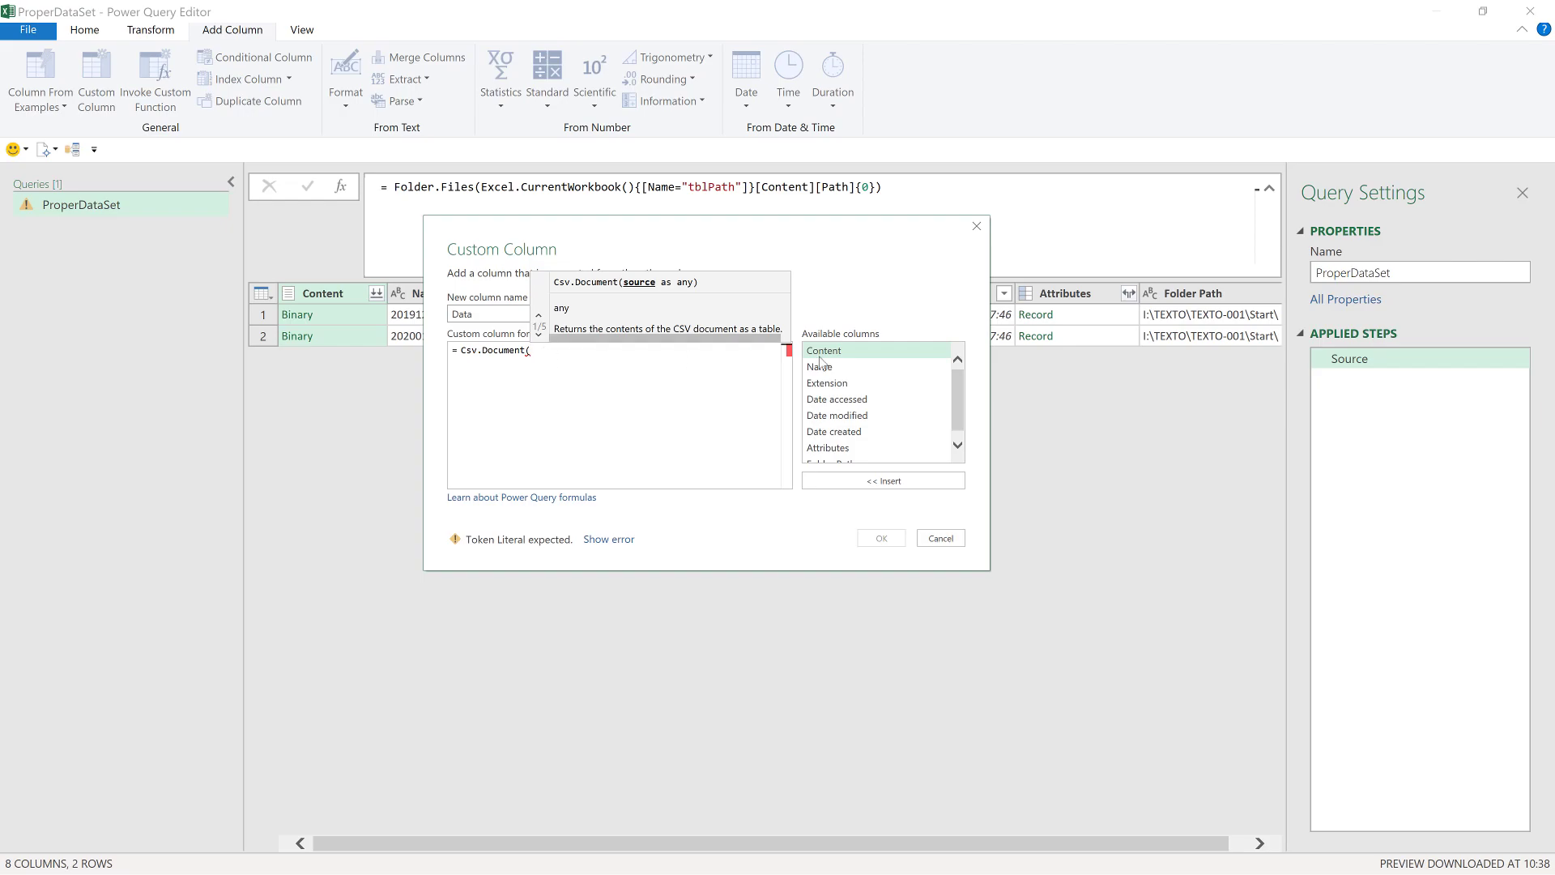
double_click(874, 352)
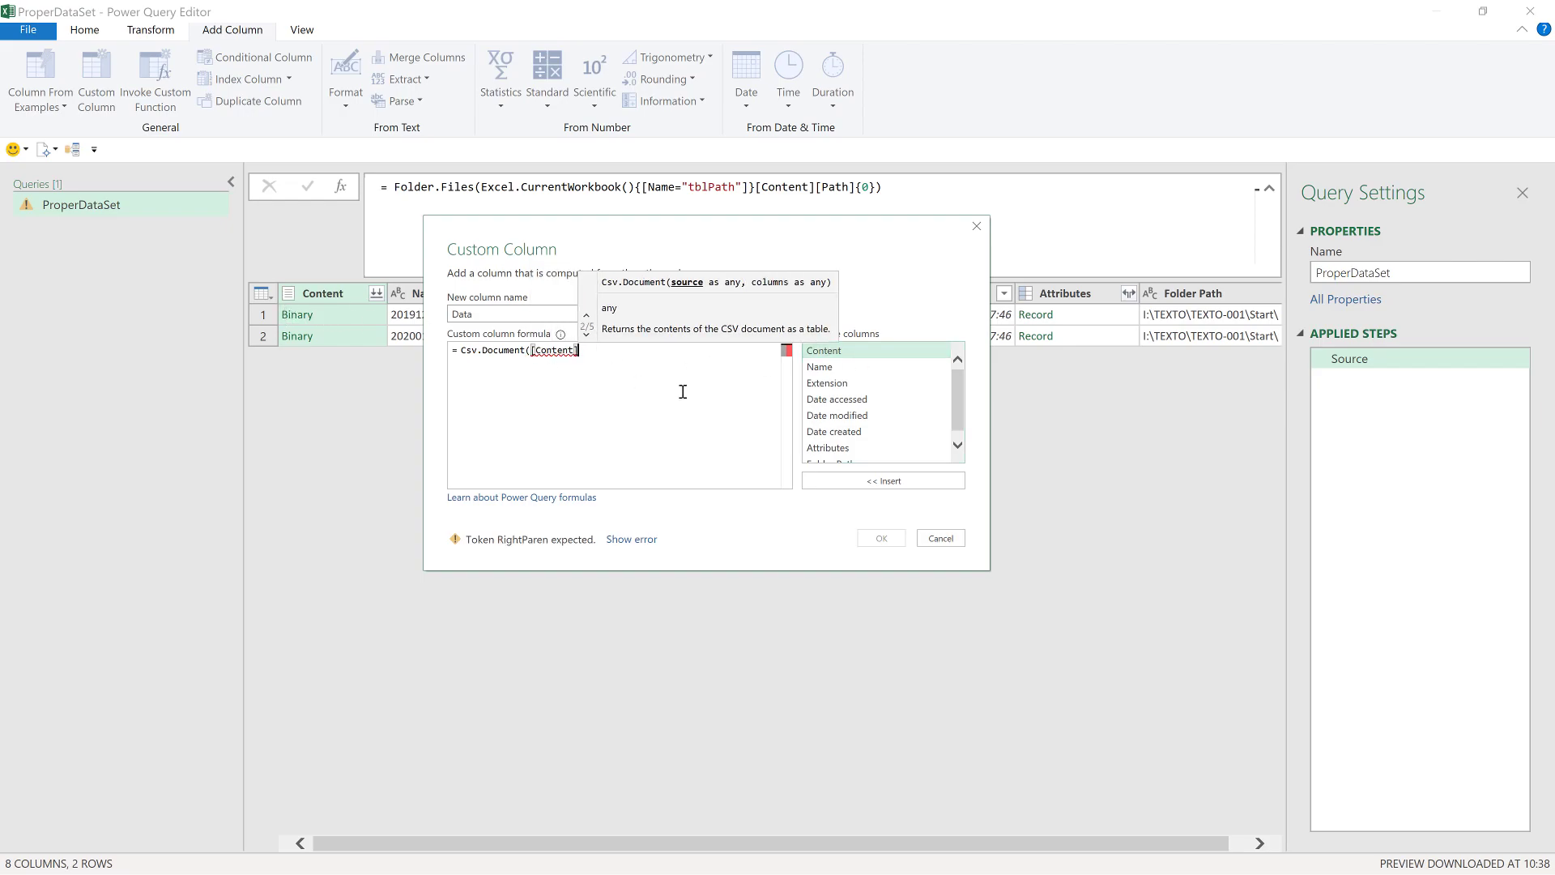
key("ctrl+v")
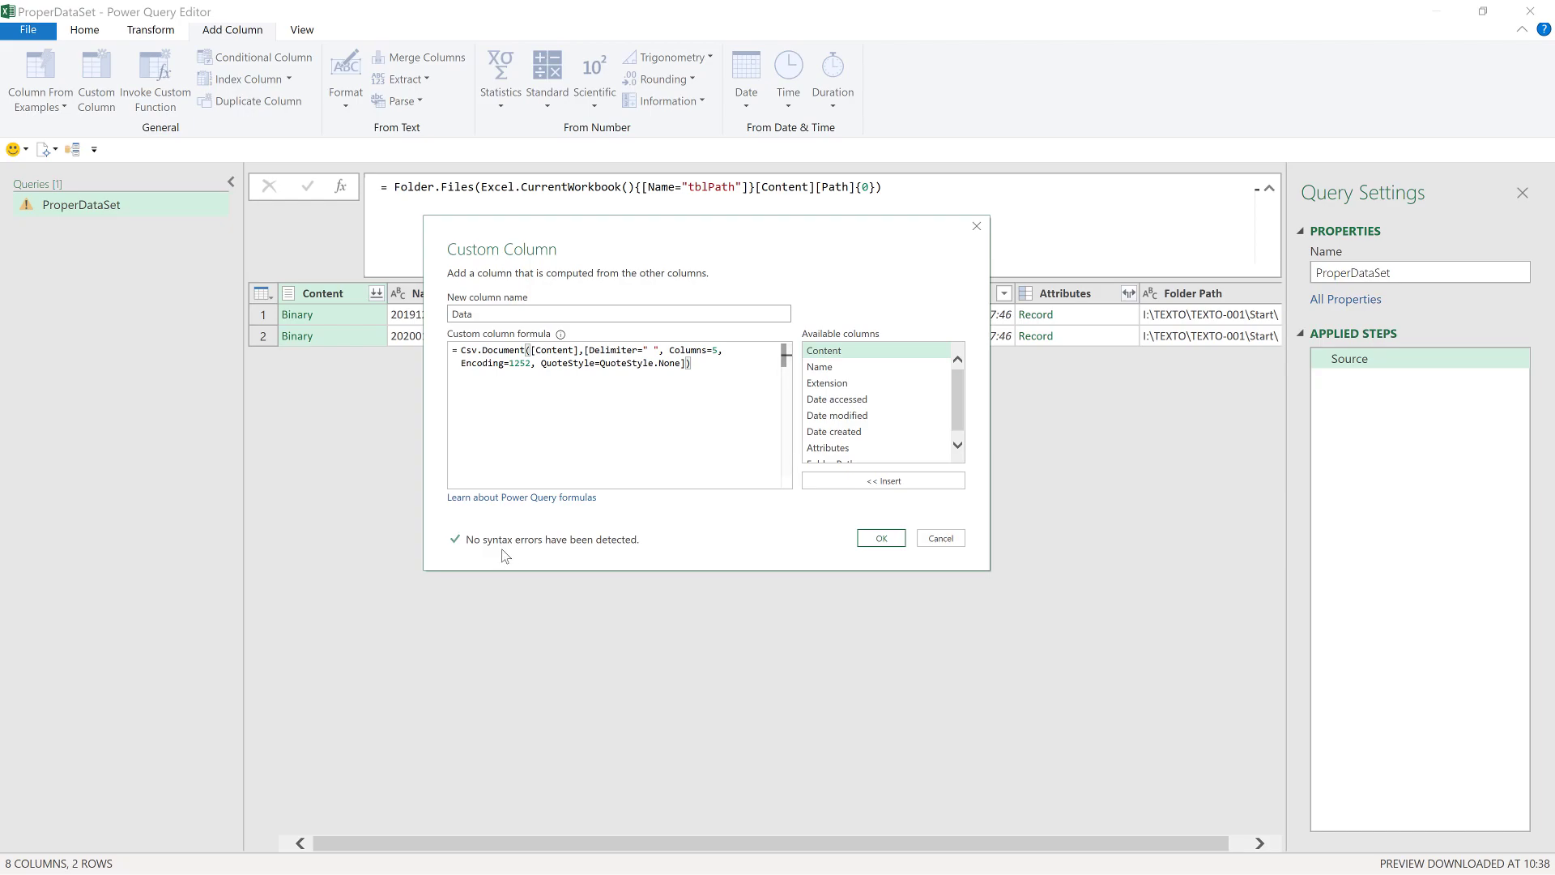
left_click(881, 537)
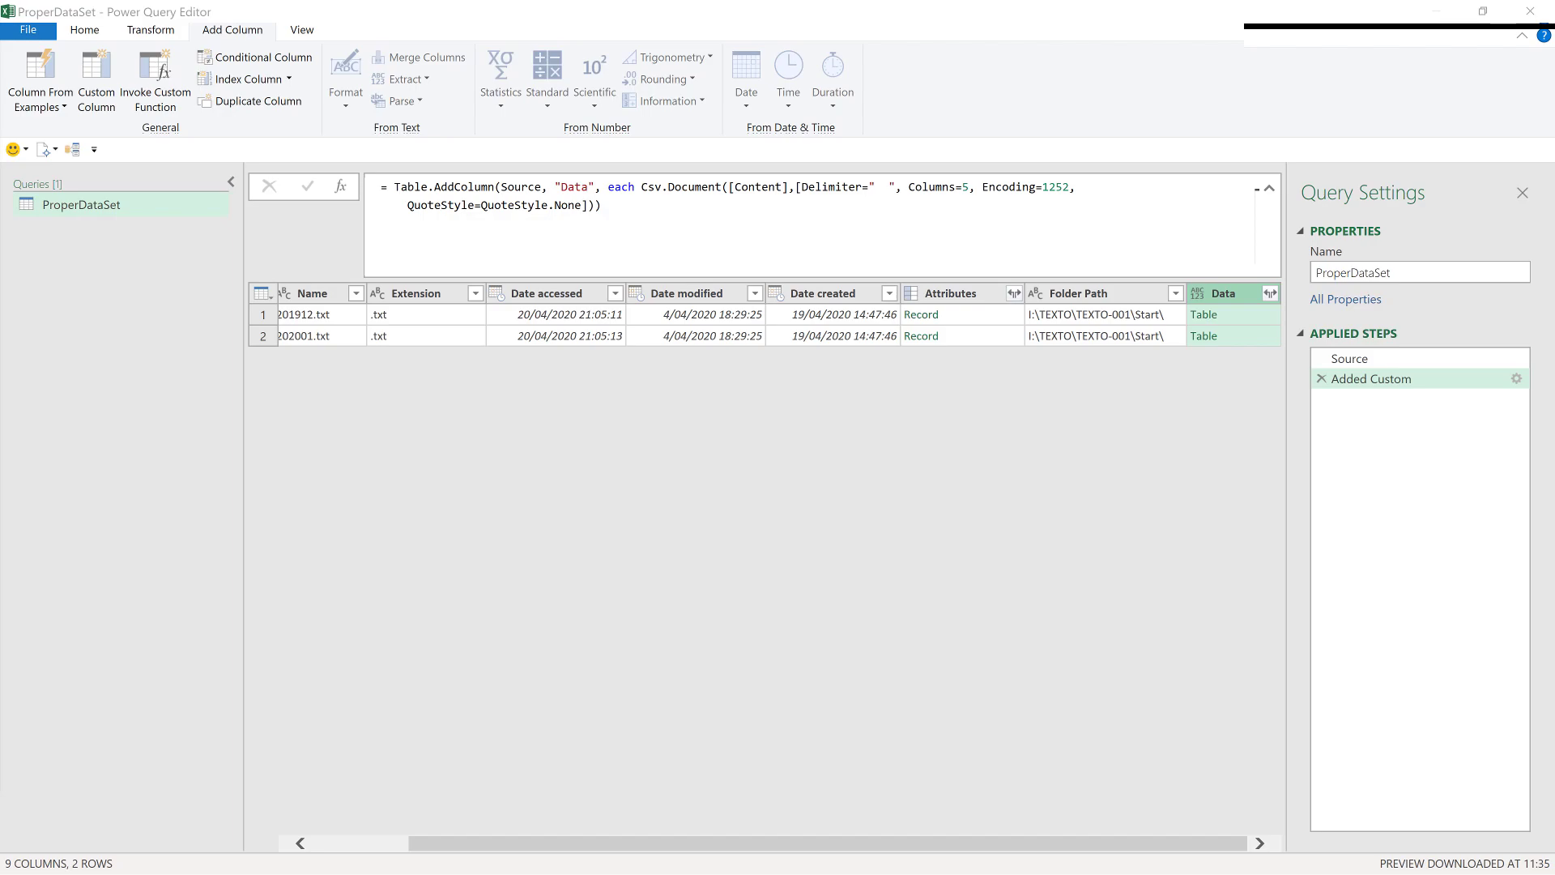
Rename the Added Custom step as Extract TXT-files
double_click(1371, 380)
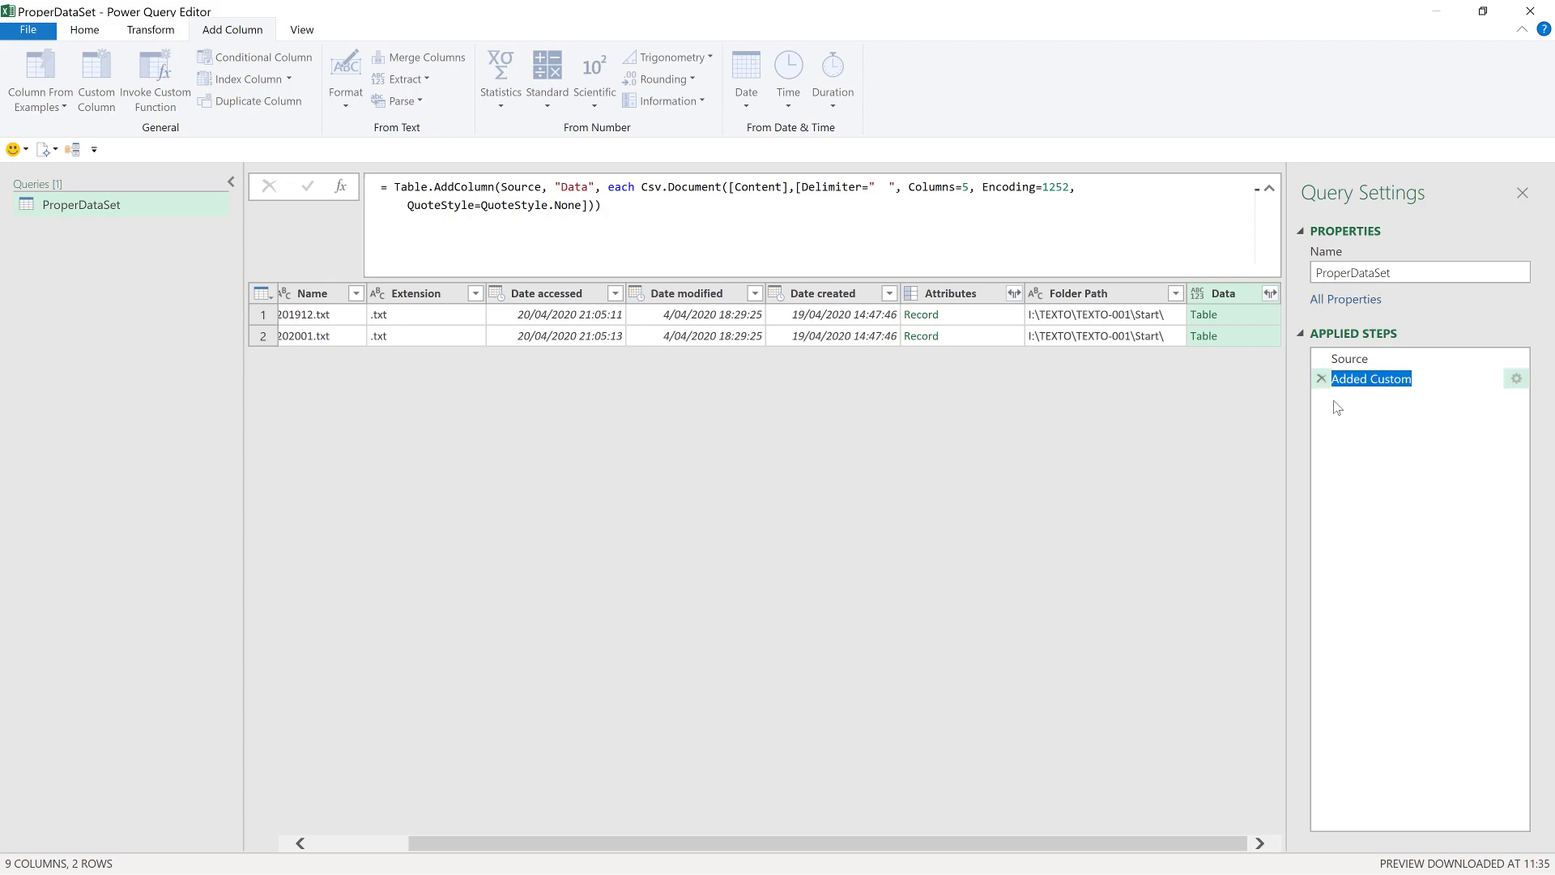
type("Extract TXT-files")
key("Return")
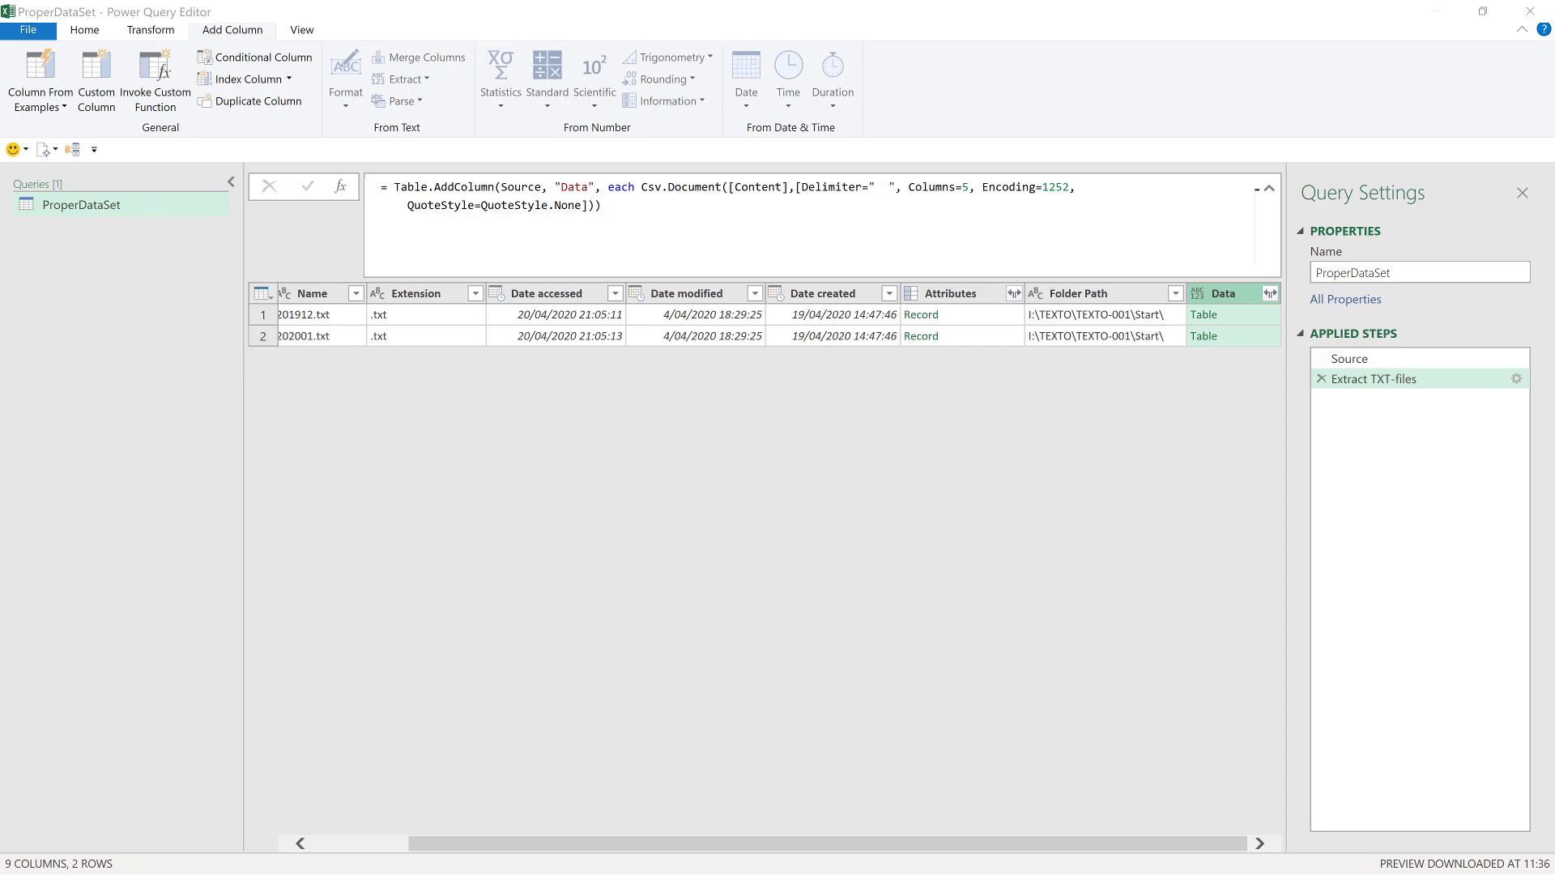
Remove all columns except Data from ProperDataSet and rename the resulting applied step as Remove Unnecessary Columns
right_click(1239, 292)
left_click(1278, 340)
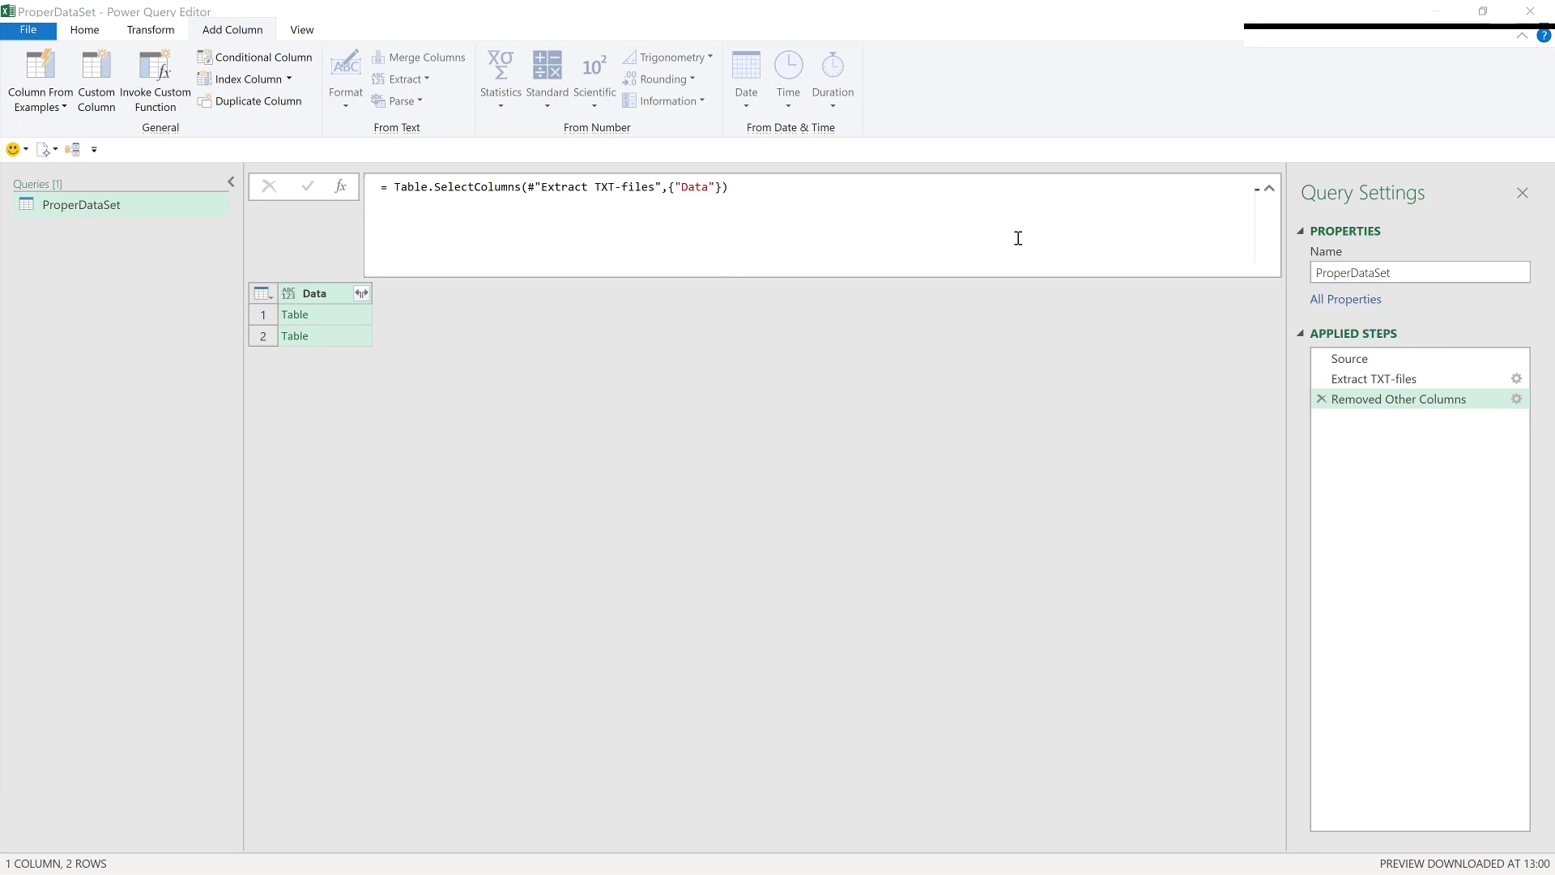
left_click(1415, 407)
key("F2")
type("Remove Unnecessary Columns")
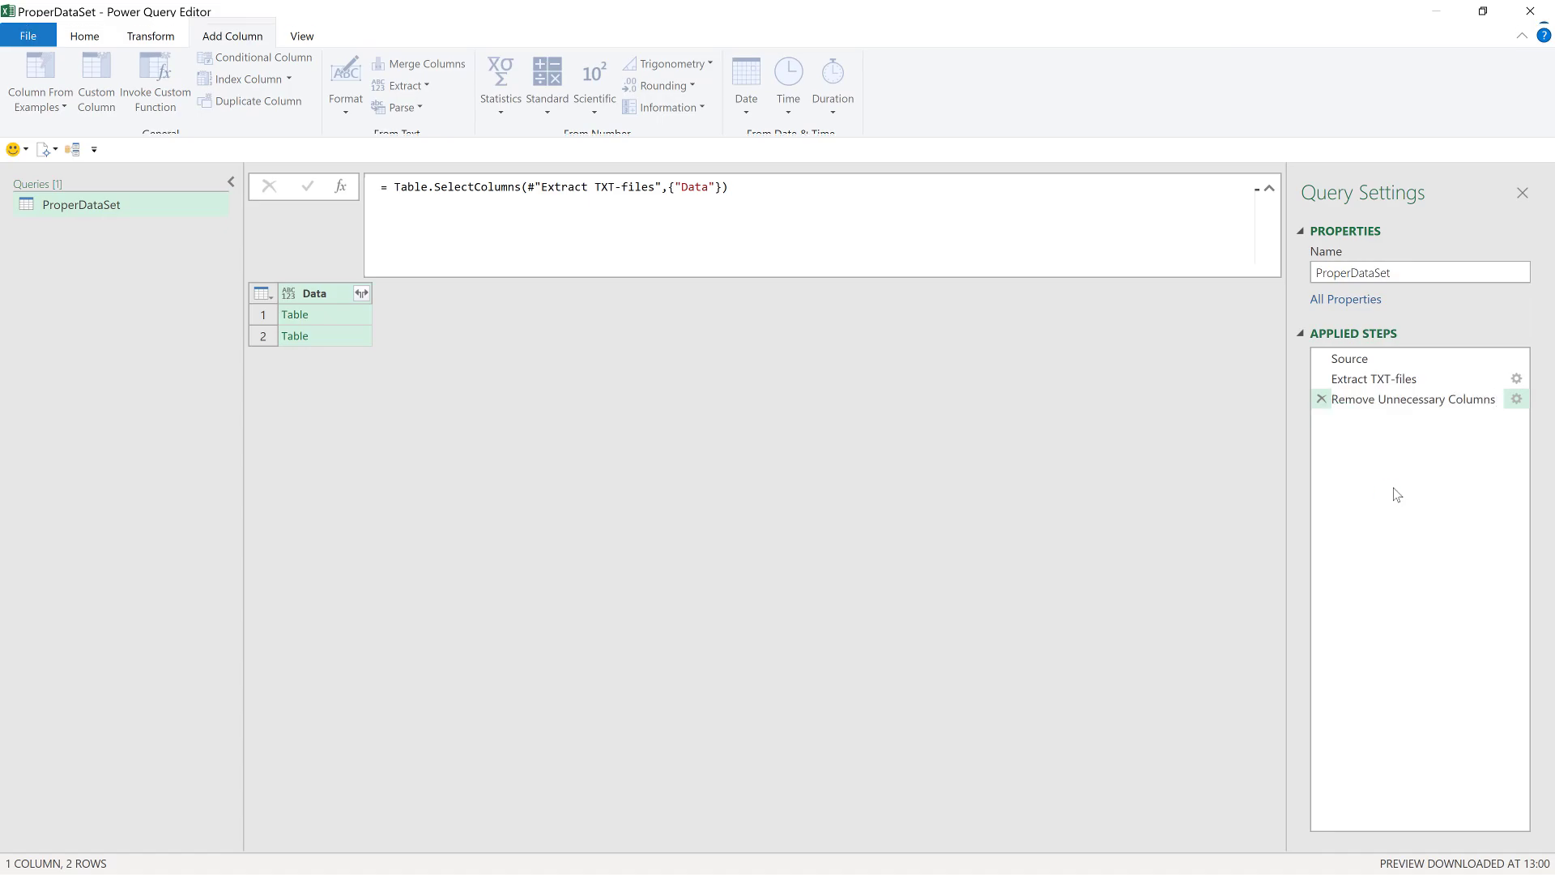
Expand all five columns of Data without the original column name as prefix, and rename the applied step as Expand the Tables
left_click(361, 293)
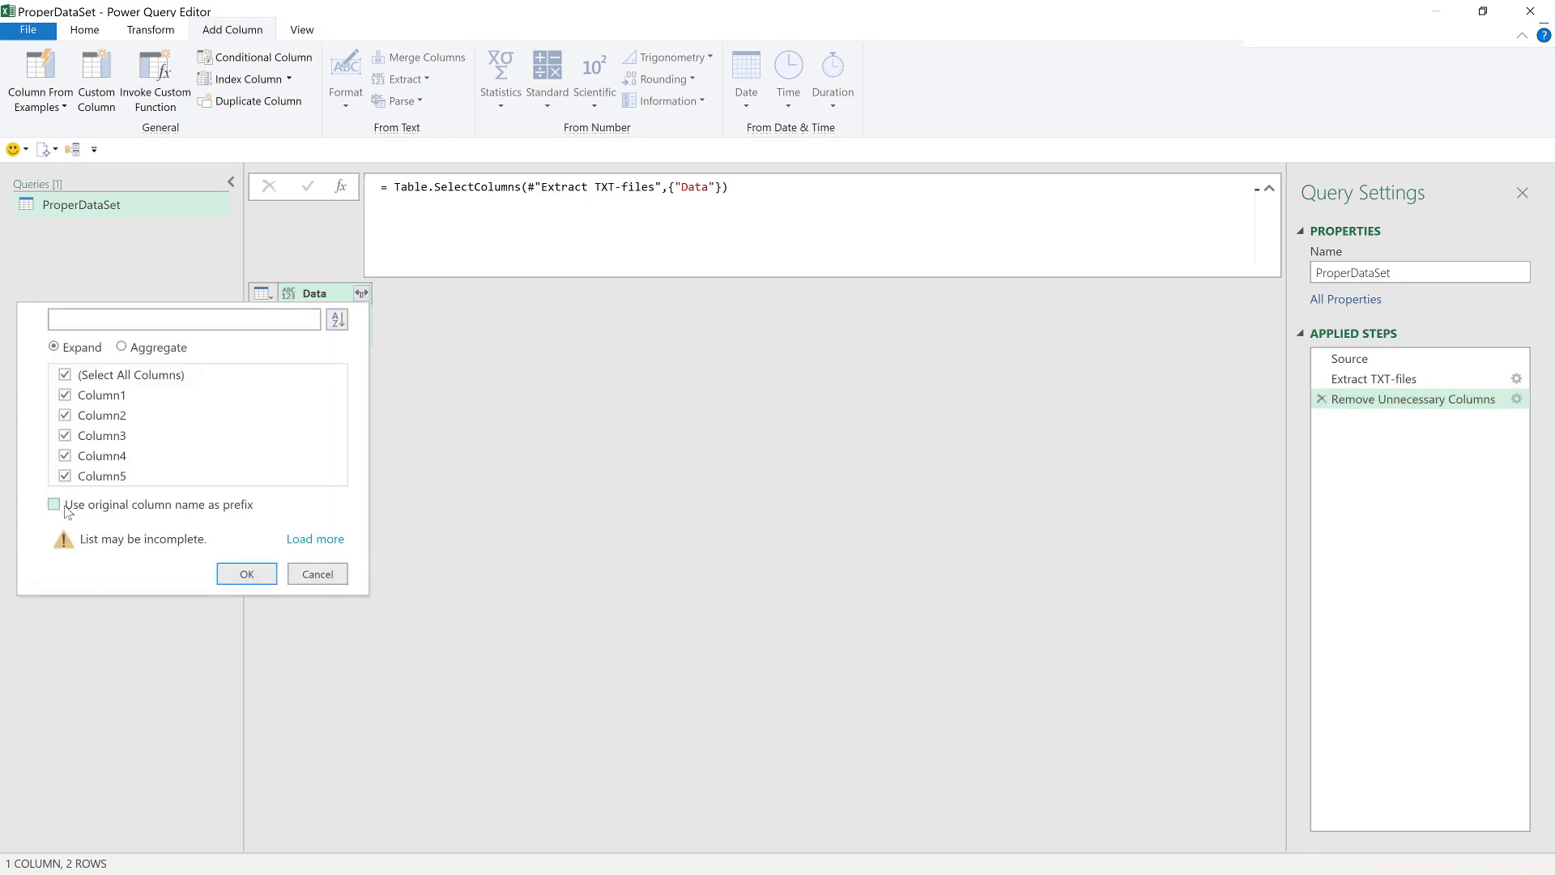
left_click(250, 575)
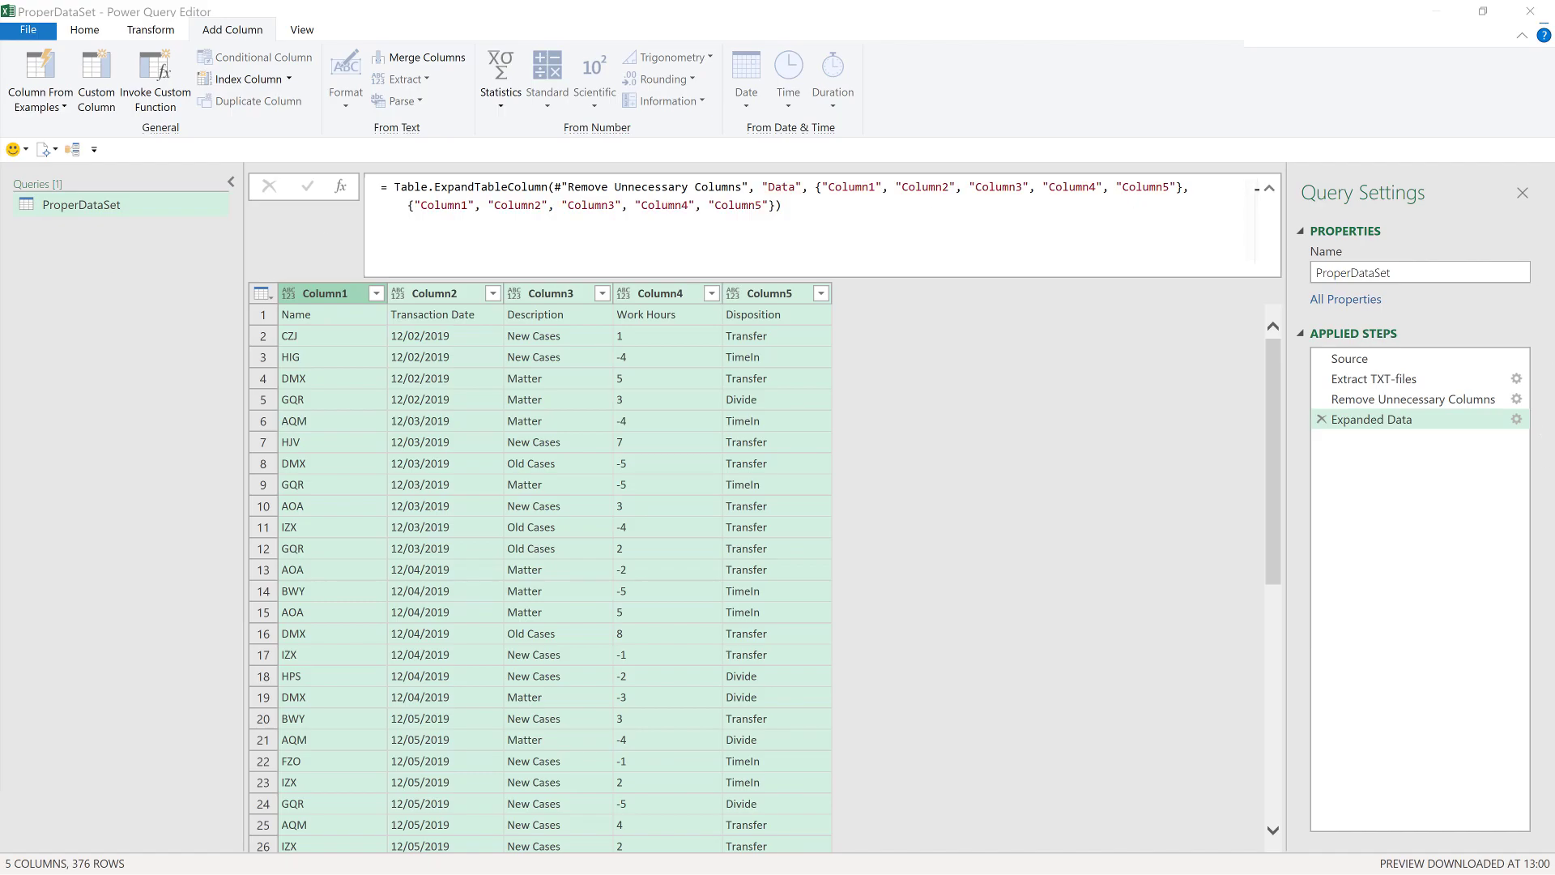
left_click(1428, 424)
key("F2")
type("Expand the Tables")
key("Return")
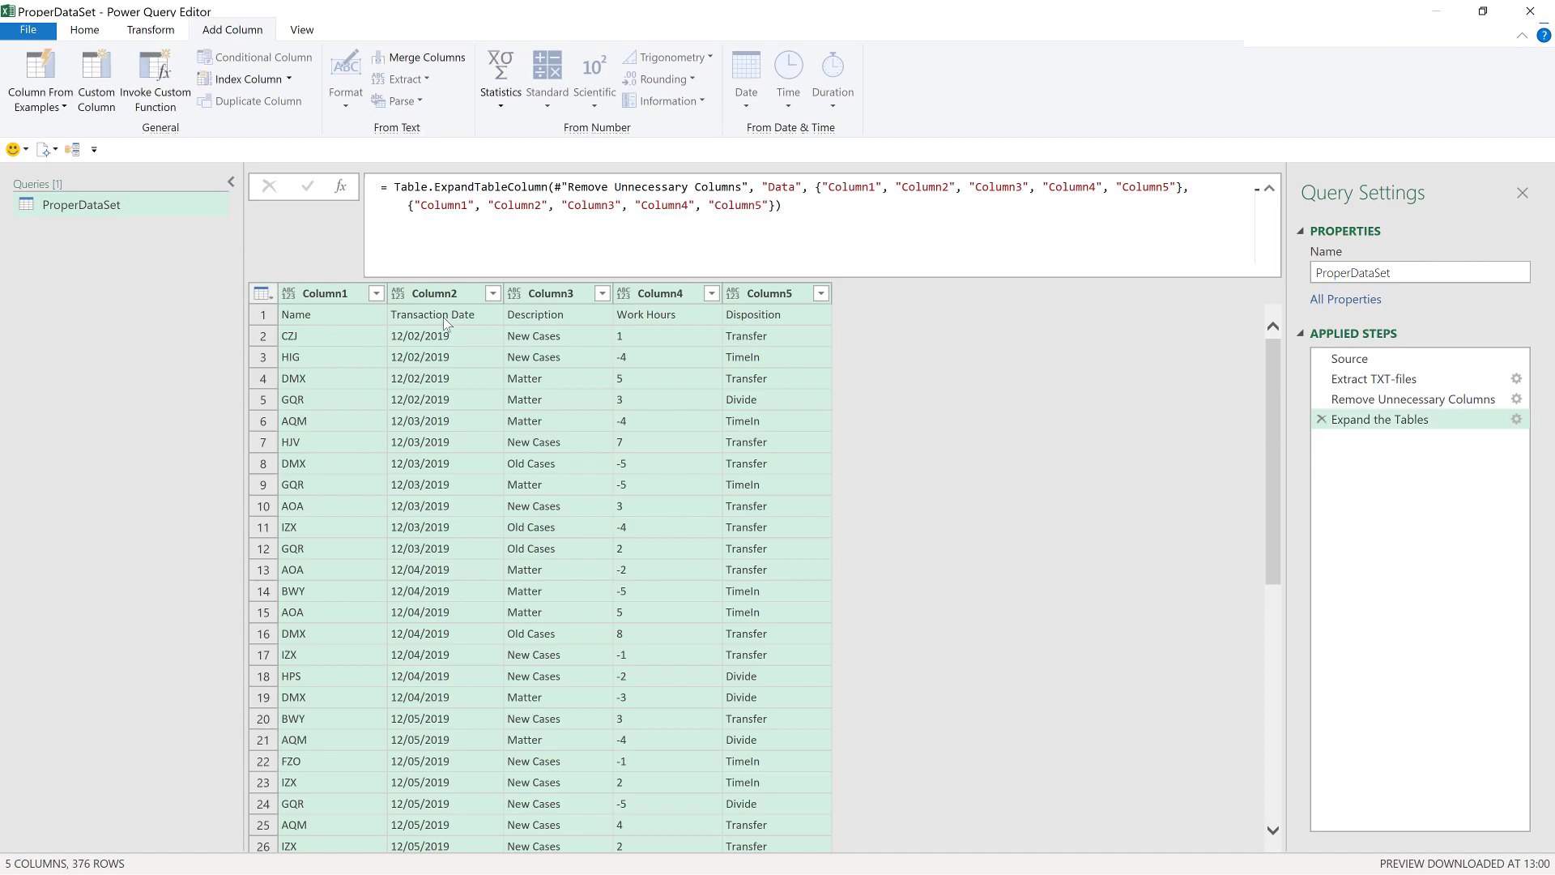
Use the first row as headers and rename the applied step as Promote headers
left_click(262, 295)
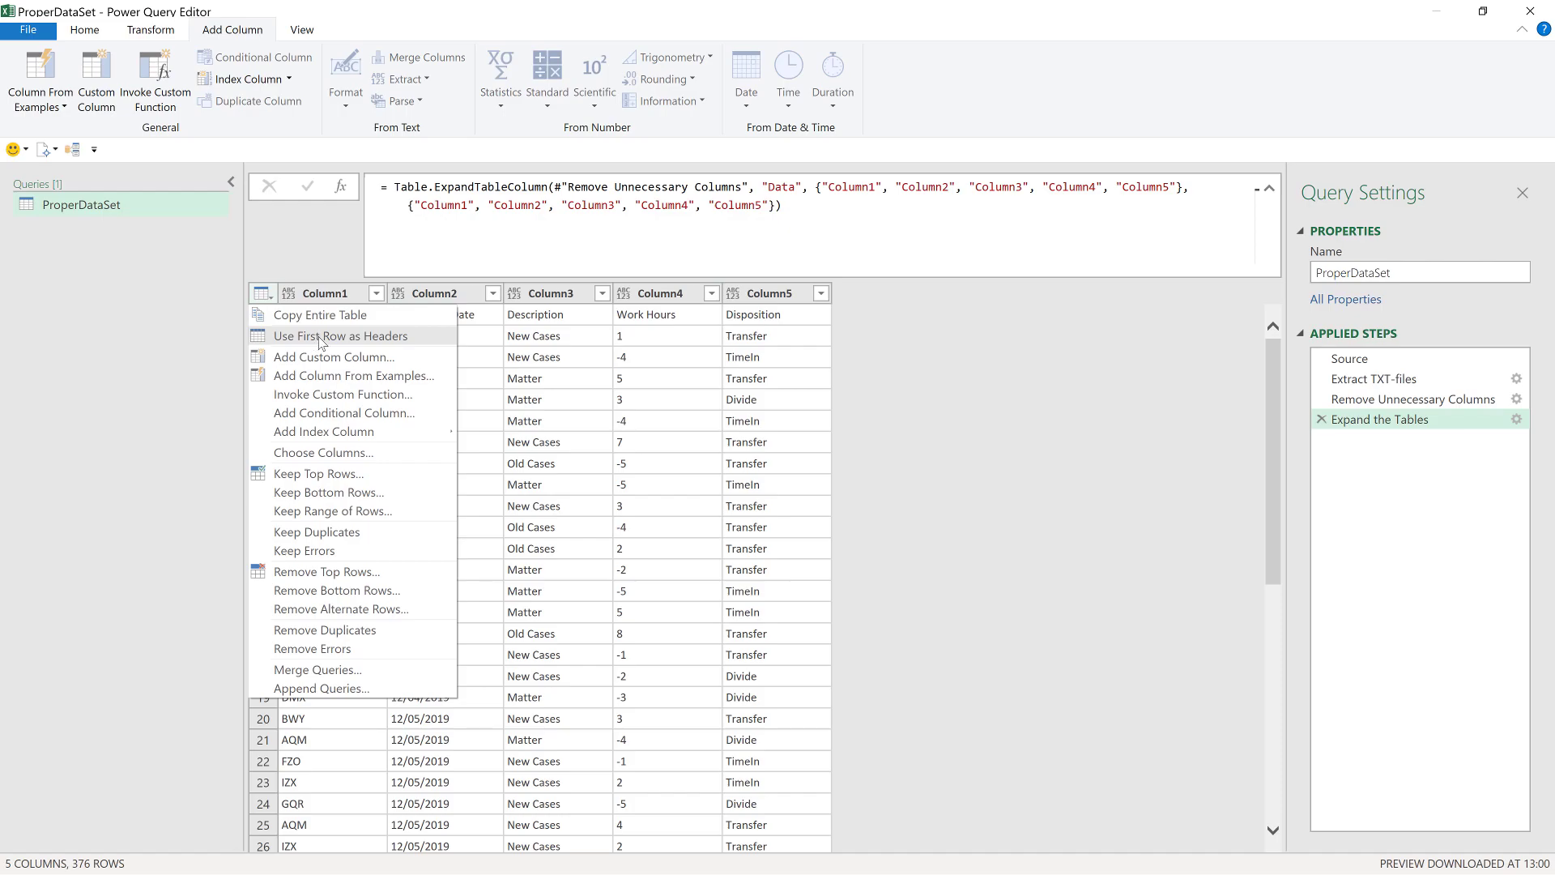
left_click(305, 337)
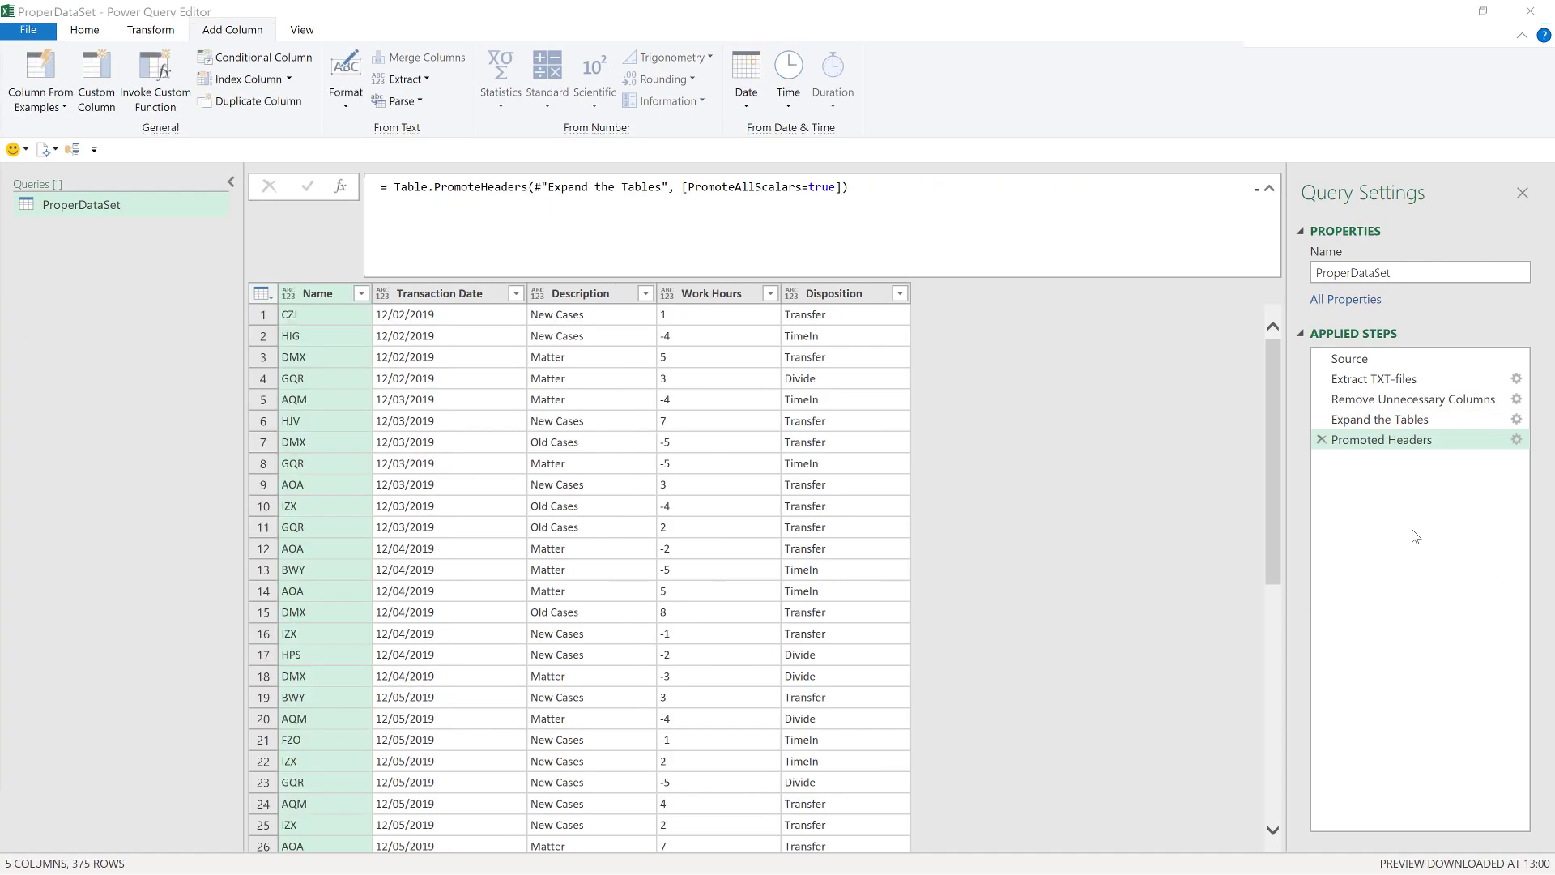
double_click(1385, 440)
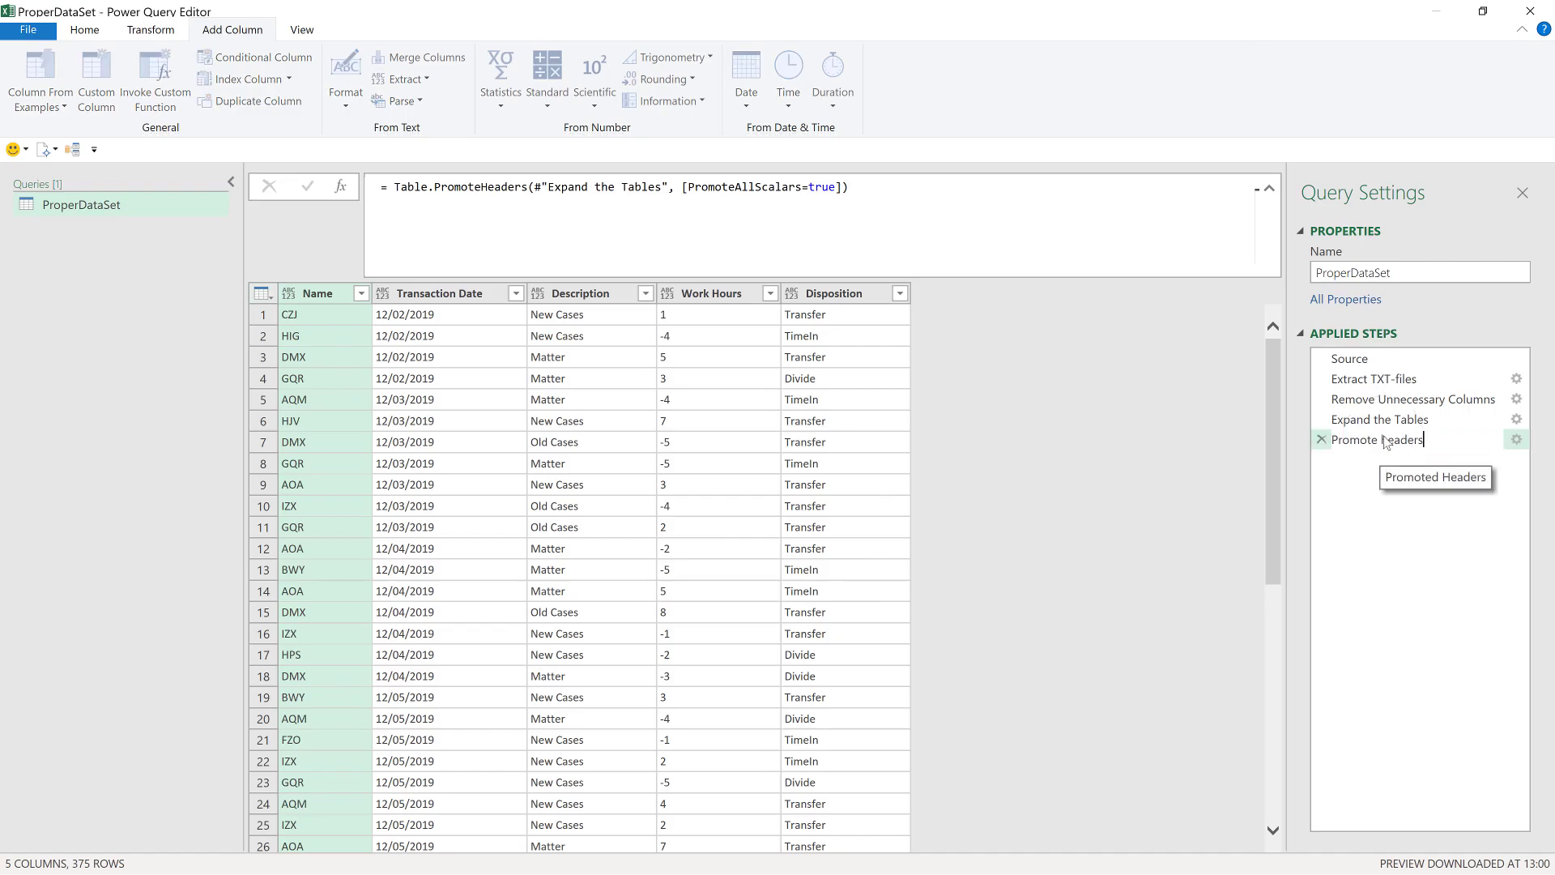
type("Promote headers")
key("Return")
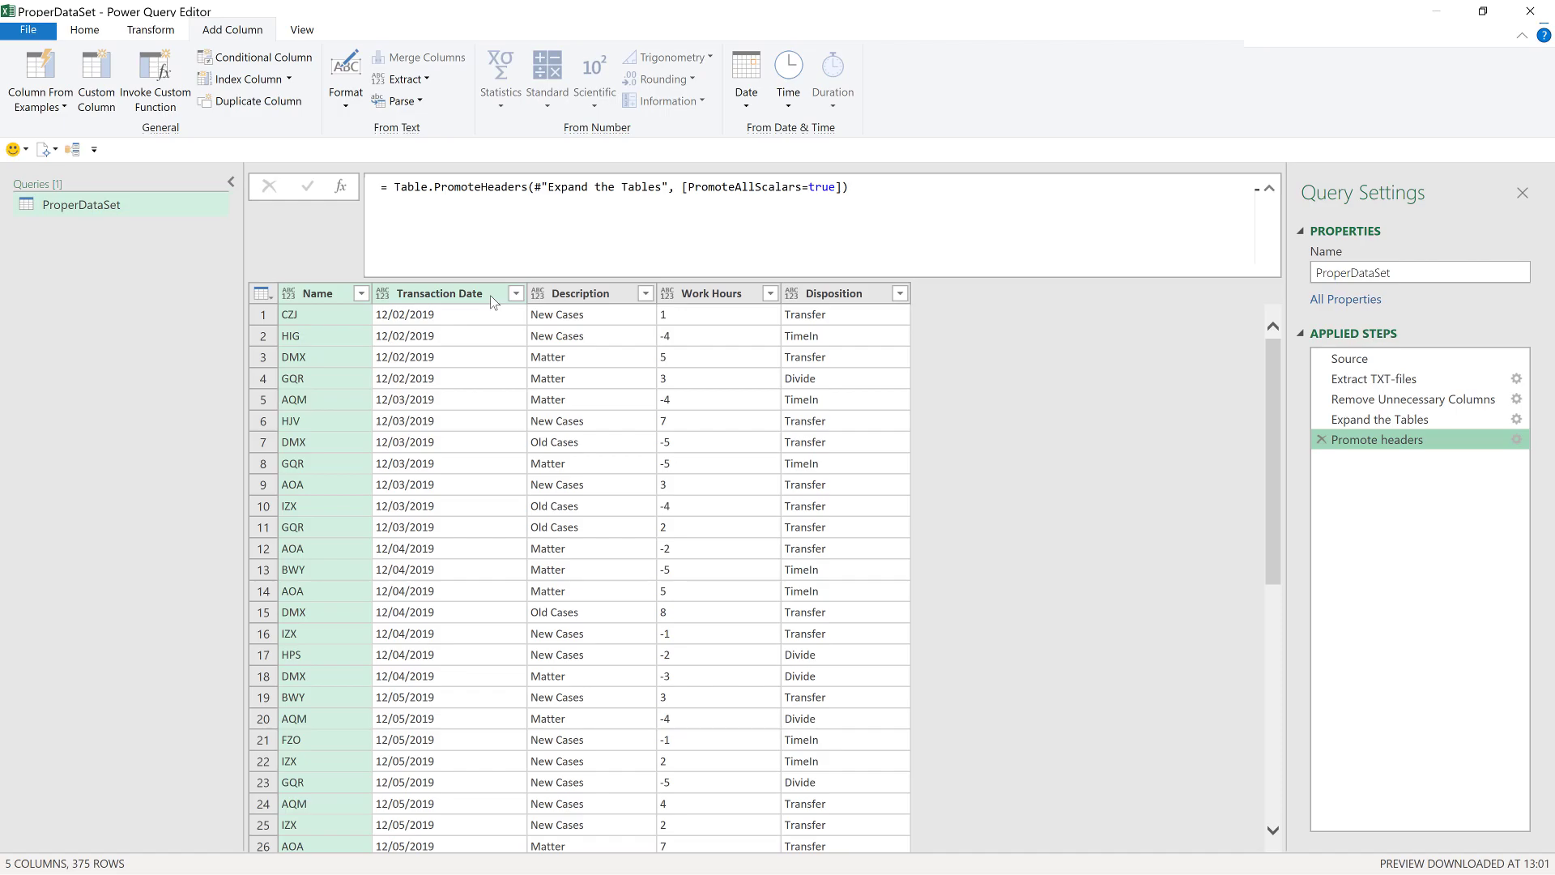
Filter the Transaction Date column to keep rows that do not equal the text Transaction Date, copied from its header
double_click(491, 296)
key("ctrl+c")
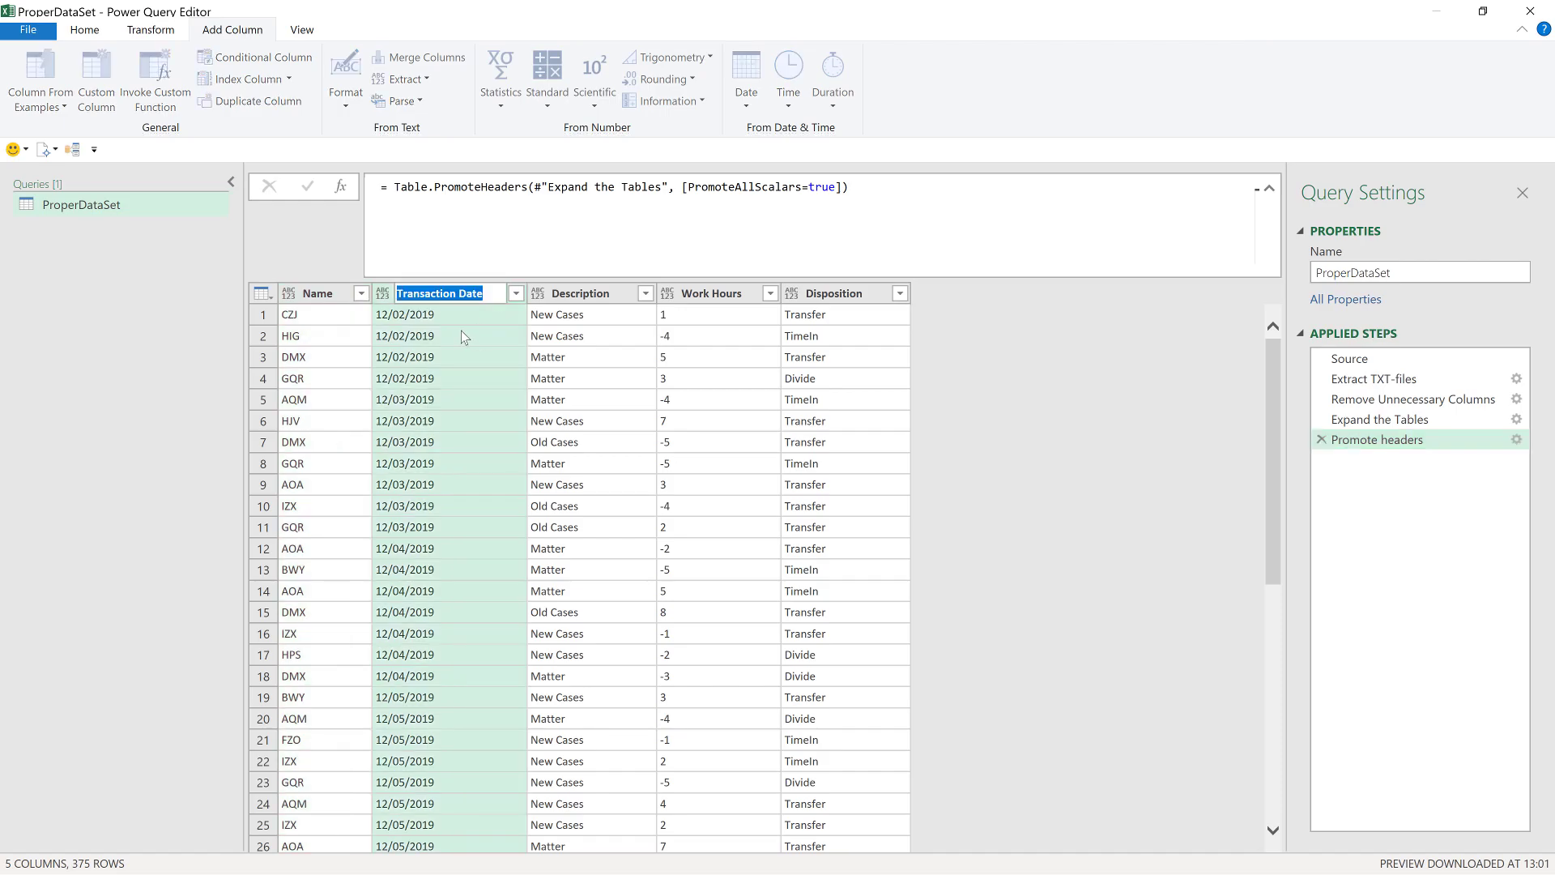
left_click(517, 293)
left_click(517, 293)
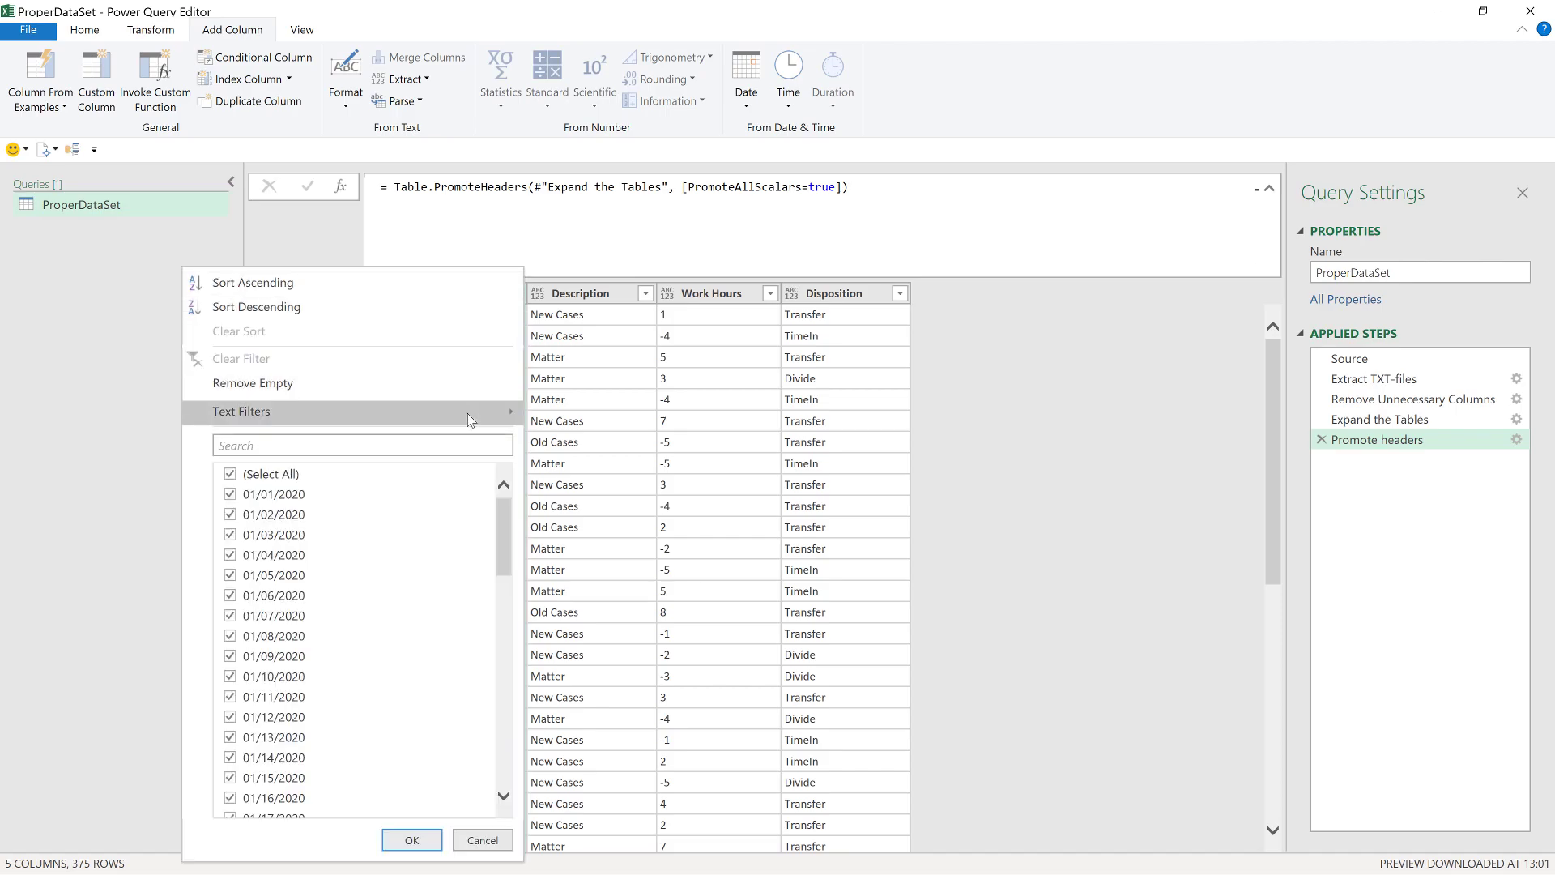
mouse_move(468, 413)
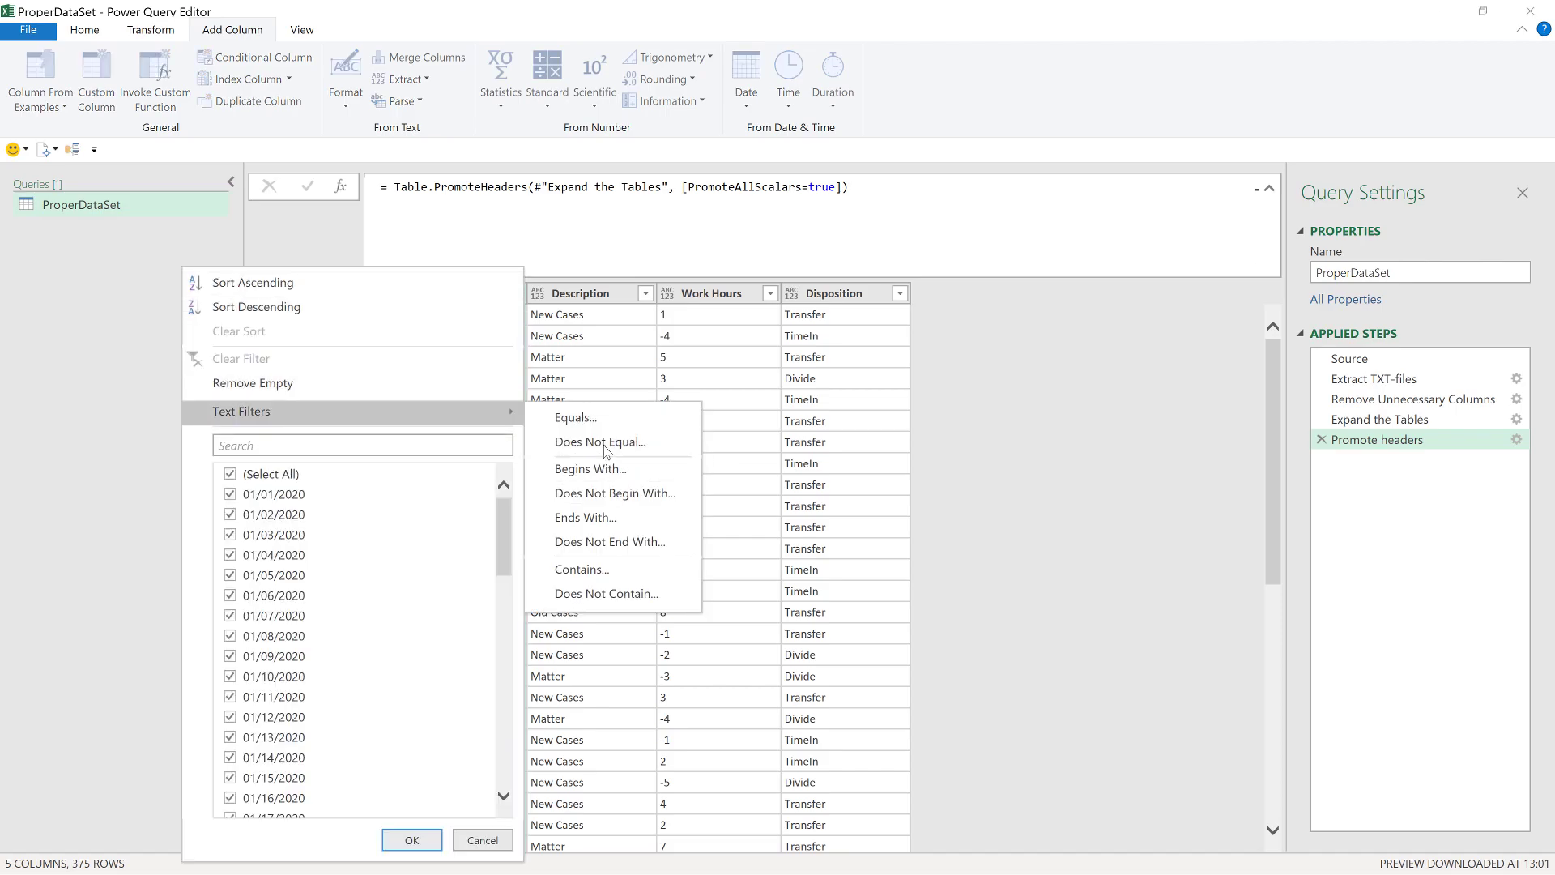
left_click(581, 444)
left_click(689, 409)
key("ctrl+v")
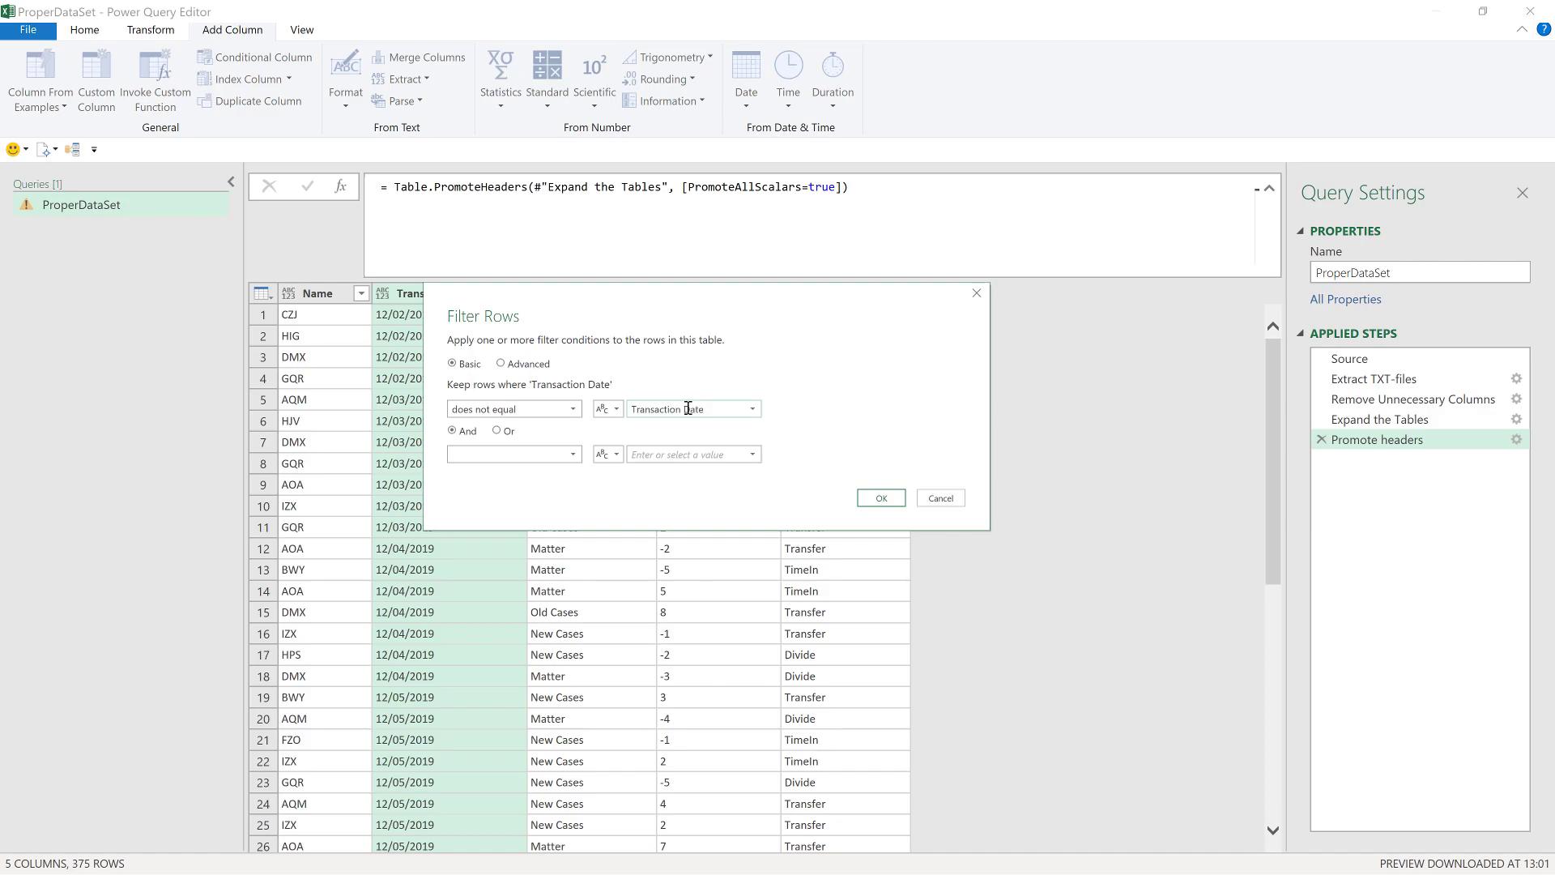
left_click(878, 500)
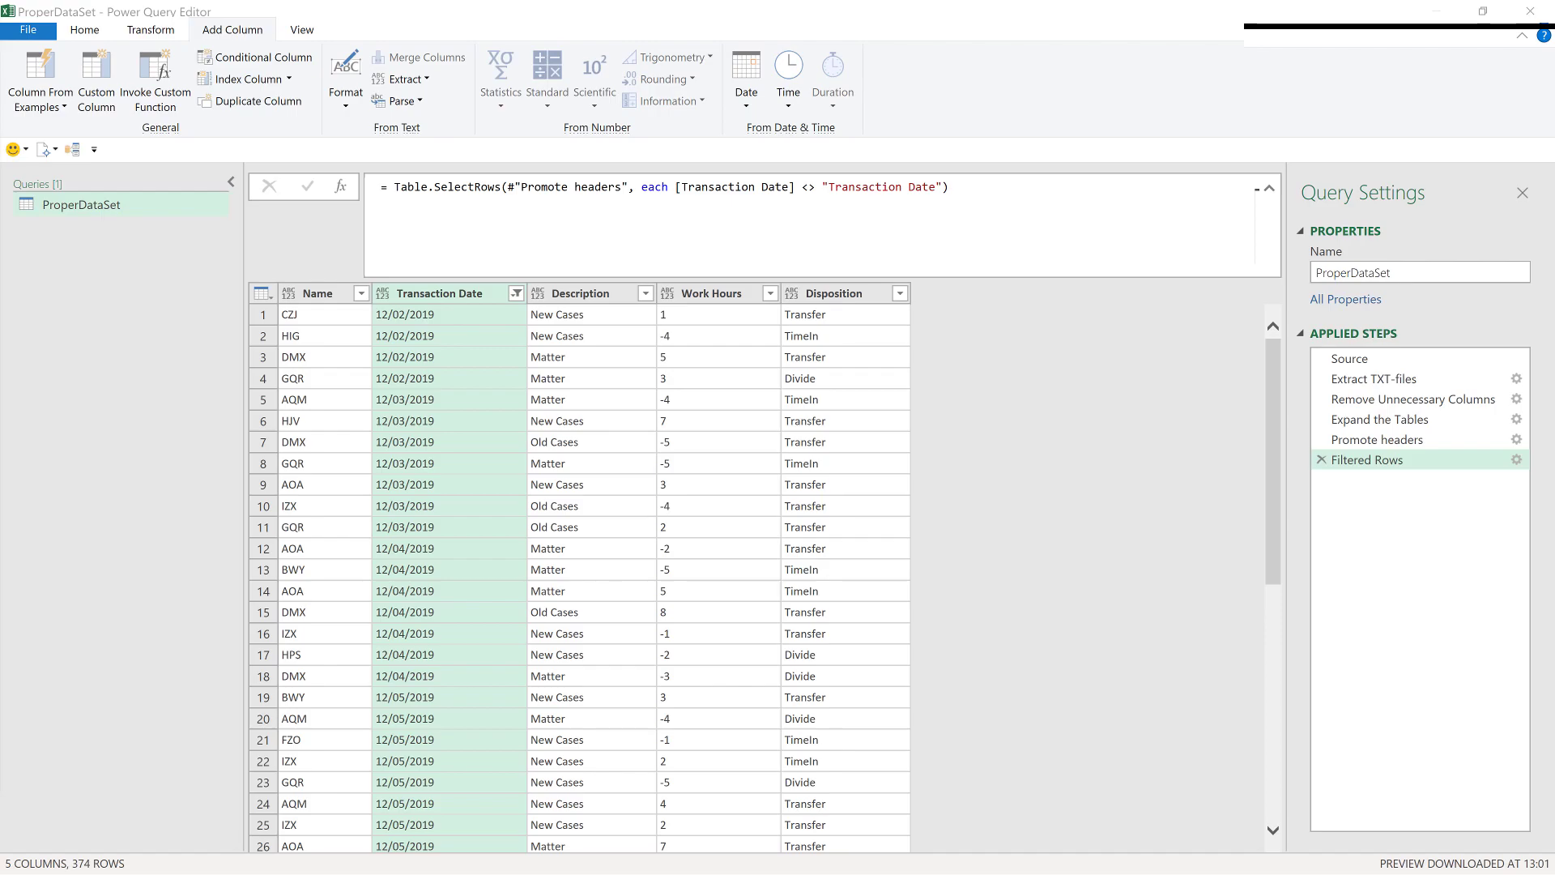
Rename the Filtered Rows step as Remove Redundant Headers
left_click(1393, 464)
key("F2")
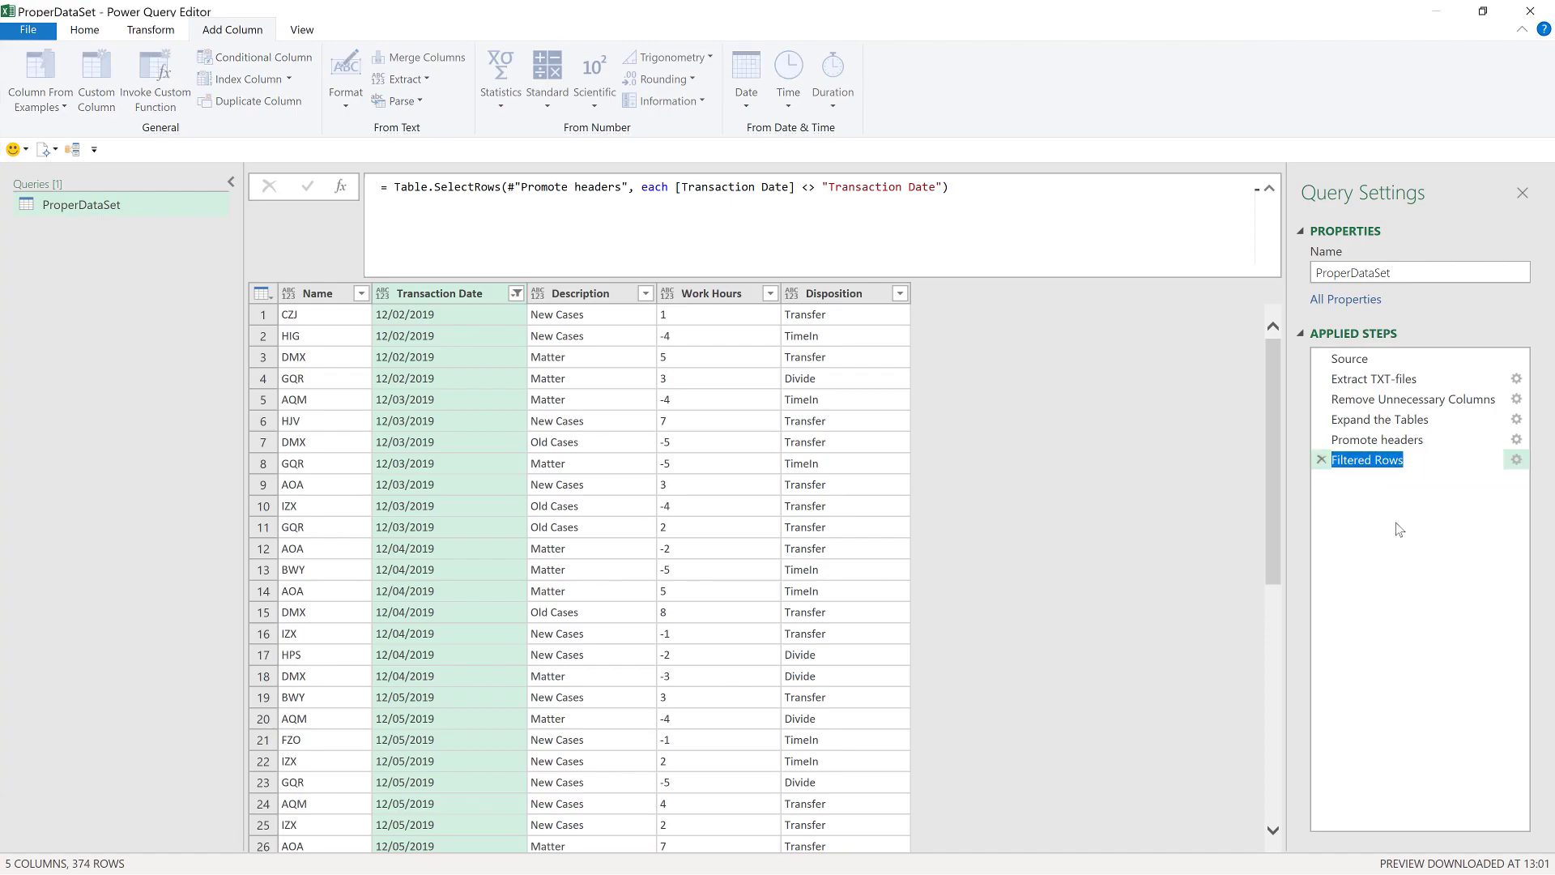
type("Remove Redundant Headers")
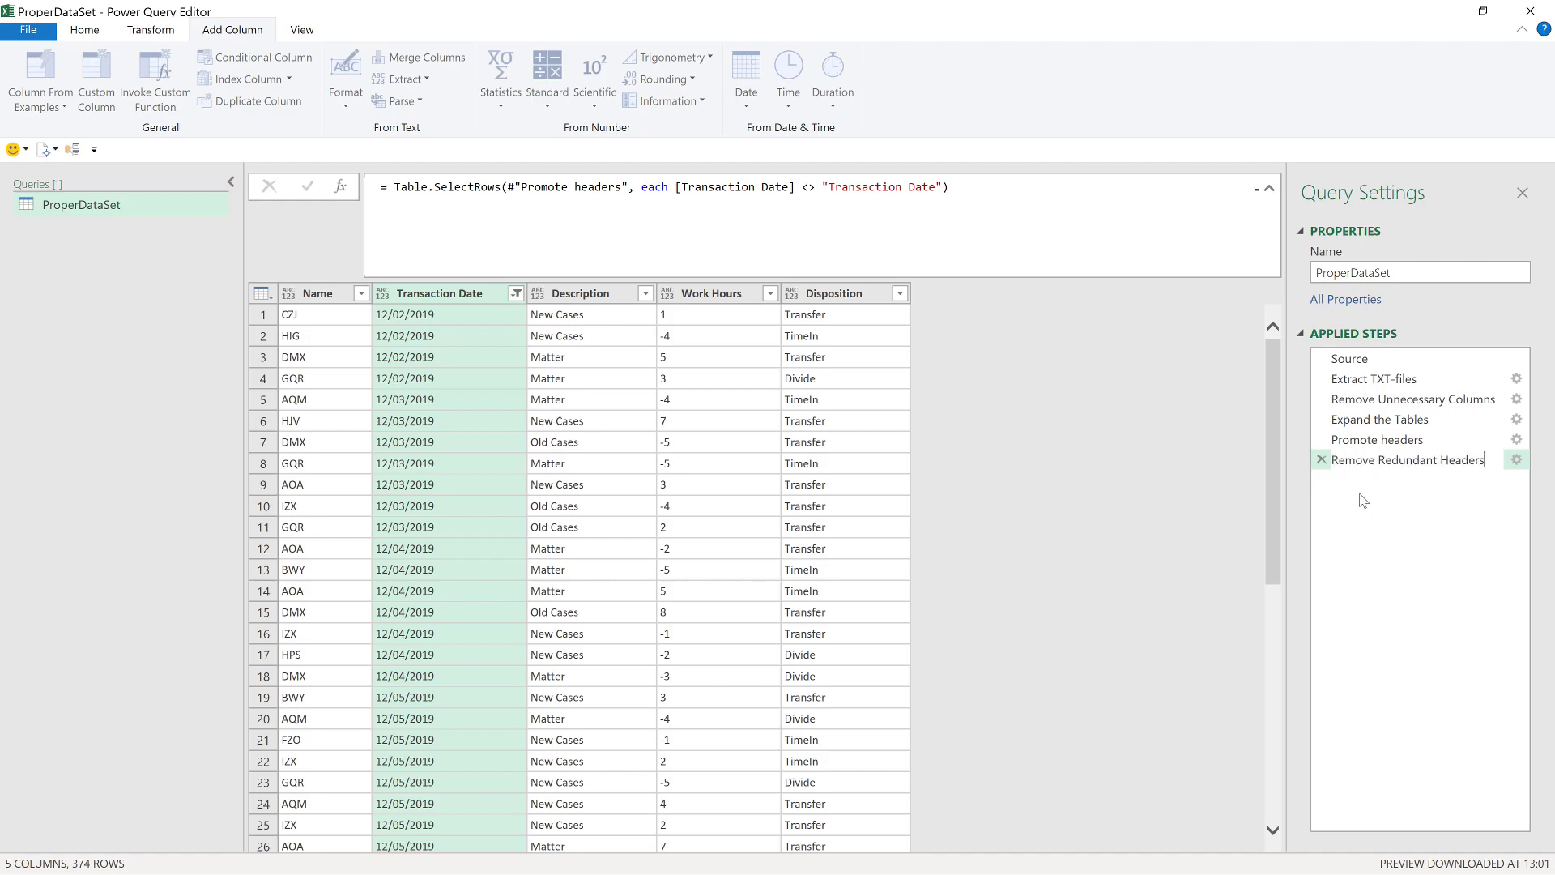
key("Return")
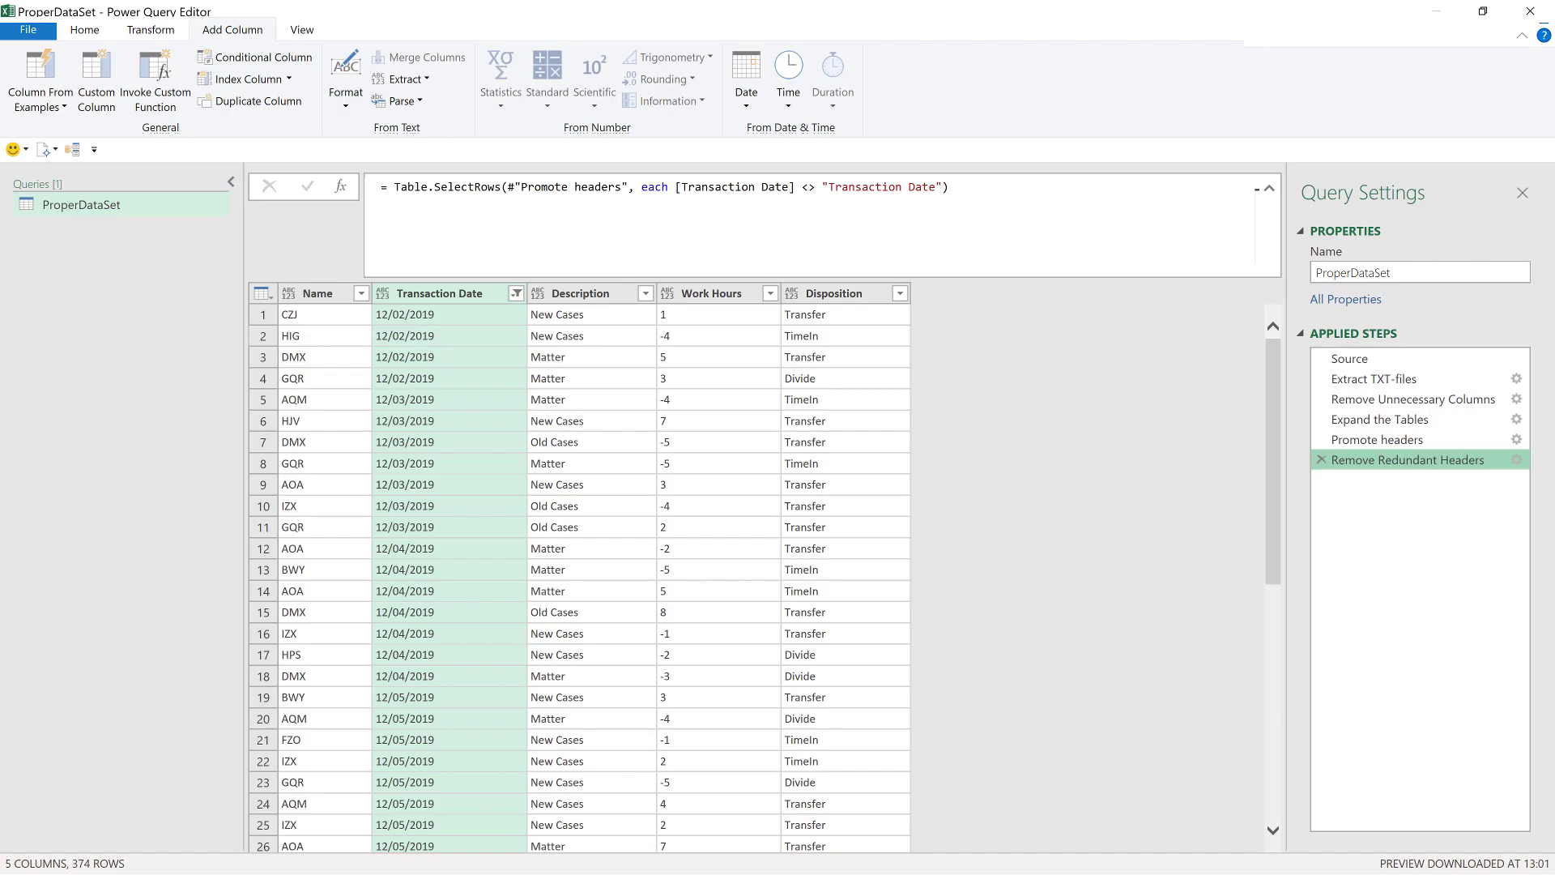
Detect the data types of all columns from Name to Disposition
left_click(868, 301)
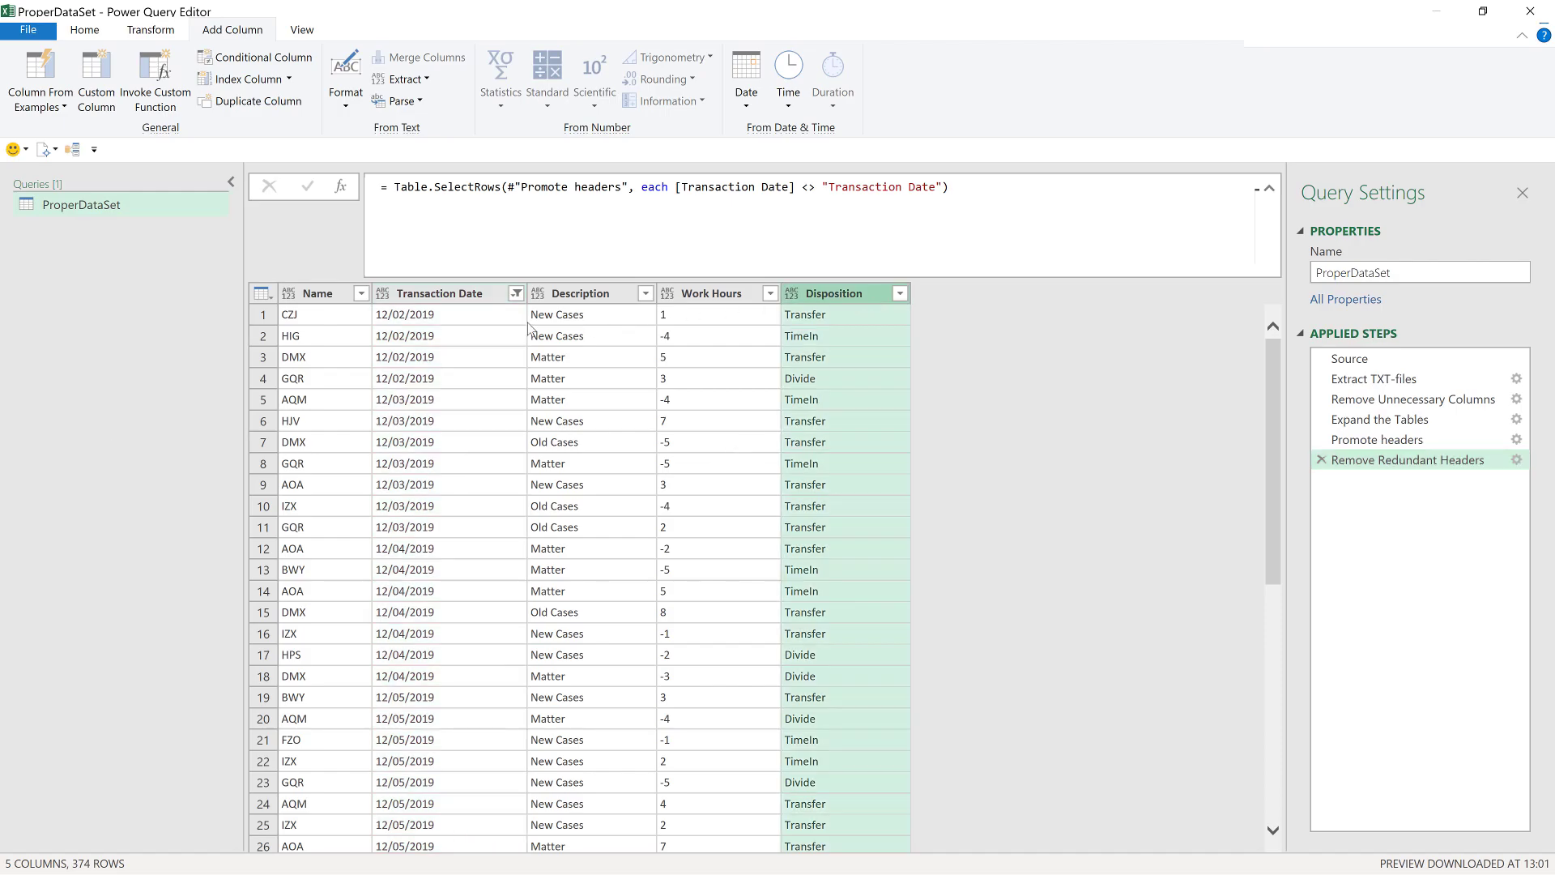
left_click(327, 296, "shift")
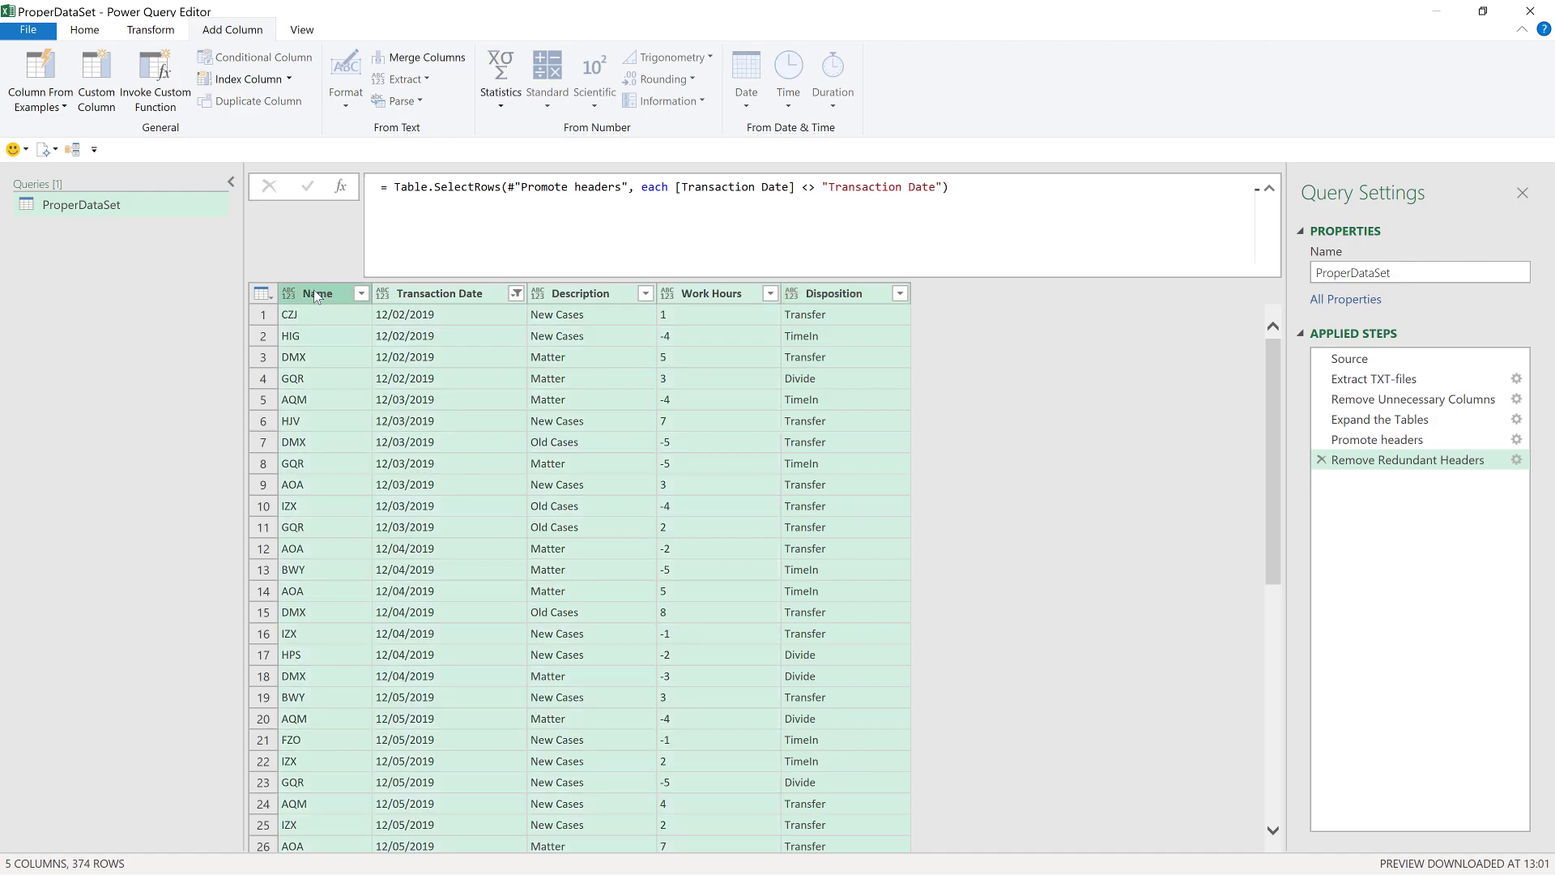
left_click(150, 30)
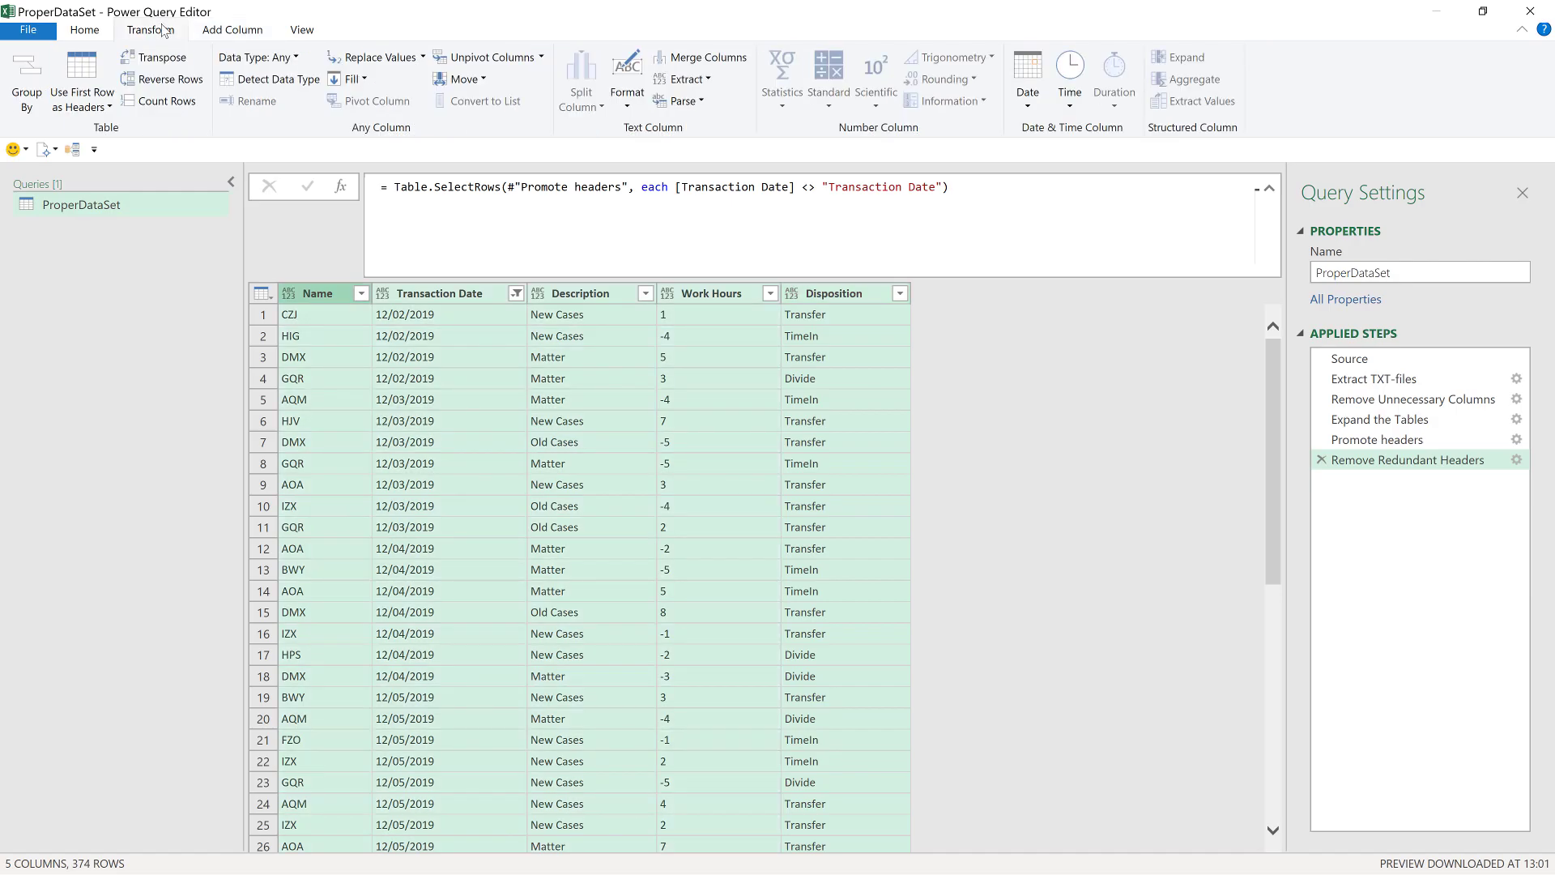
left_click(270, 78)
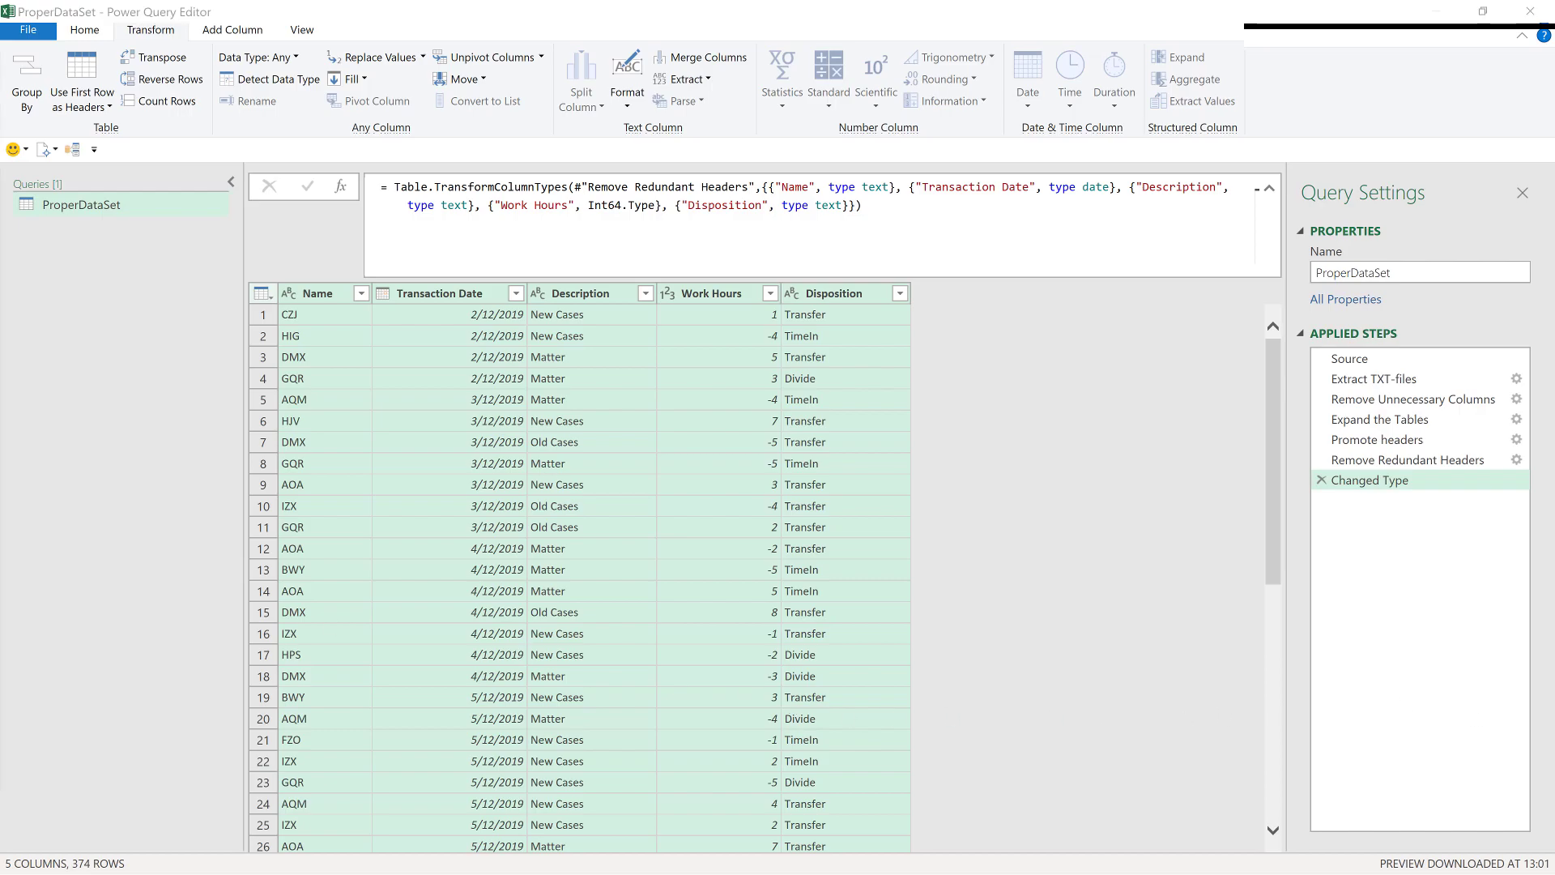
Rename the Changed Type step as Set all data types right
left_click(1357, 622)
key("F2")
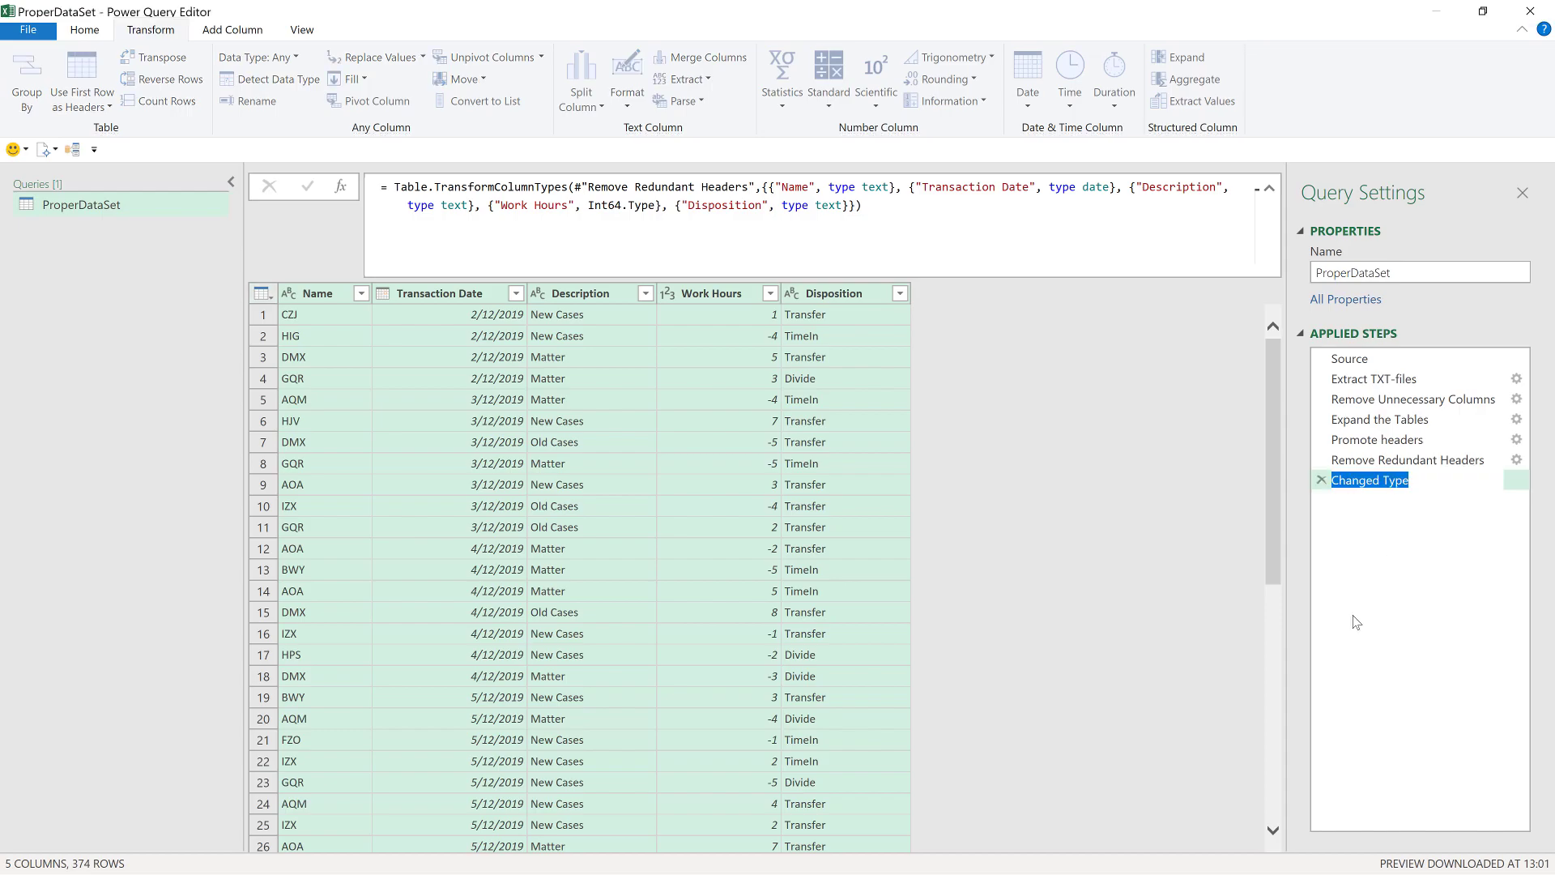
type("Set all data types right")
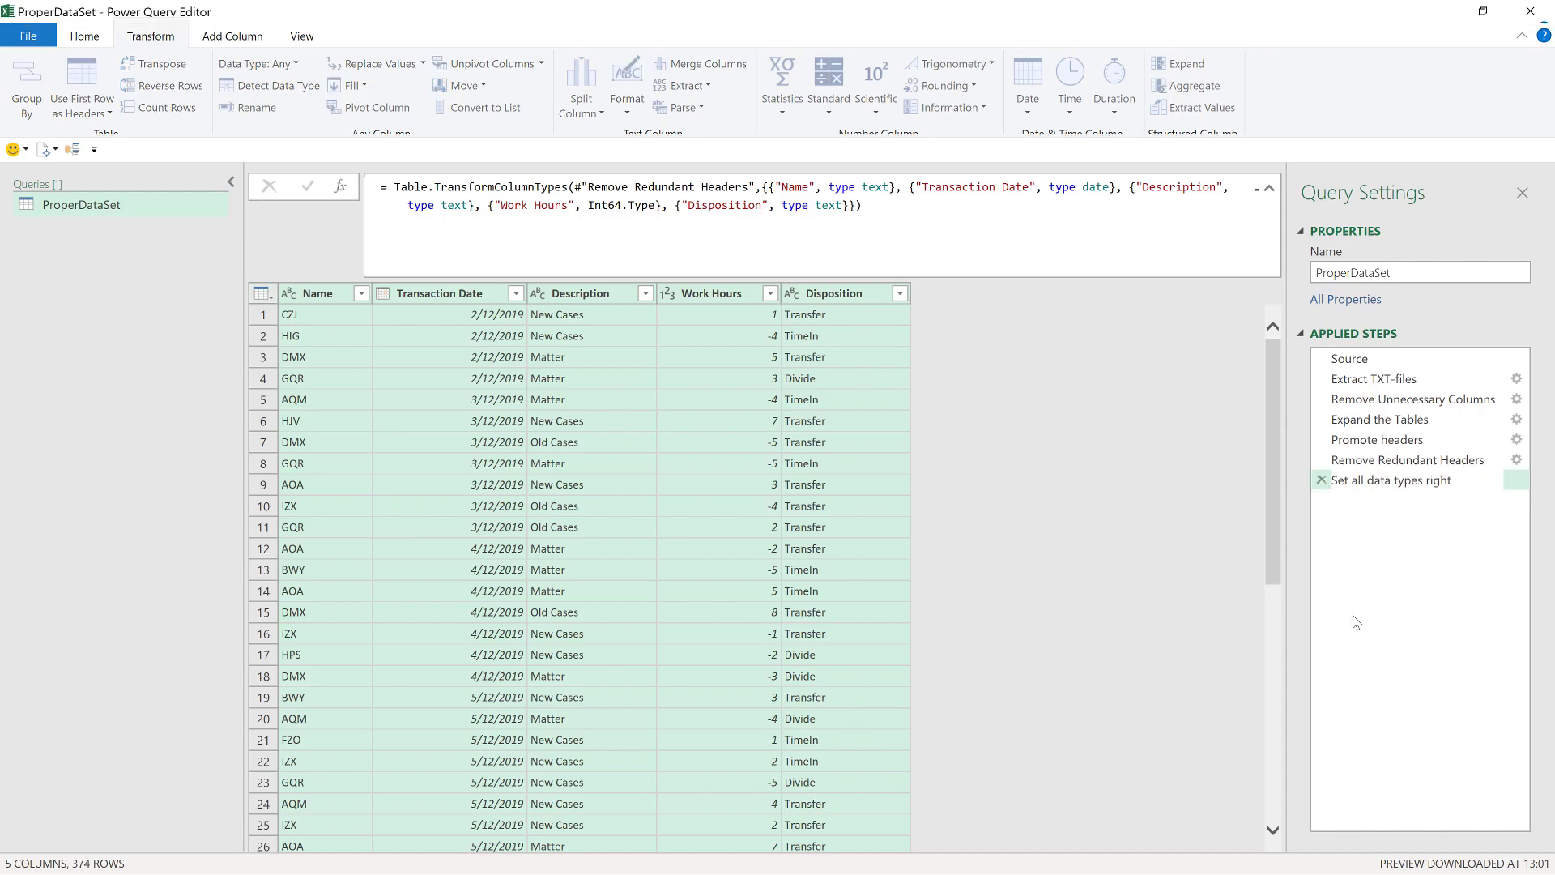
key("Return")
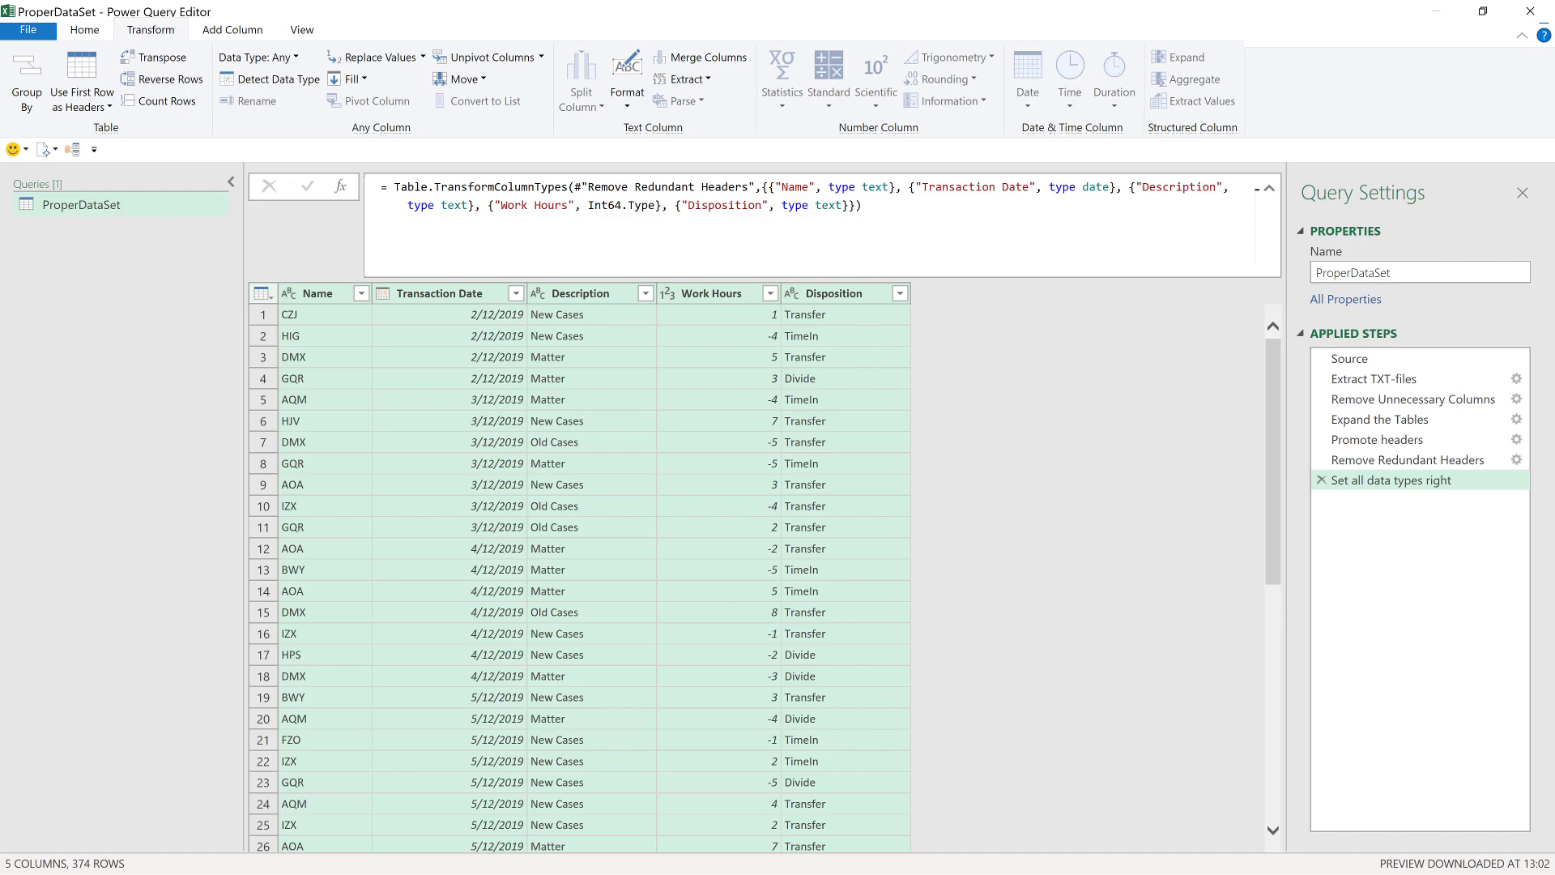
Filter the Work Hours column to keep only rows with values less than 0
left_click(722, 296)
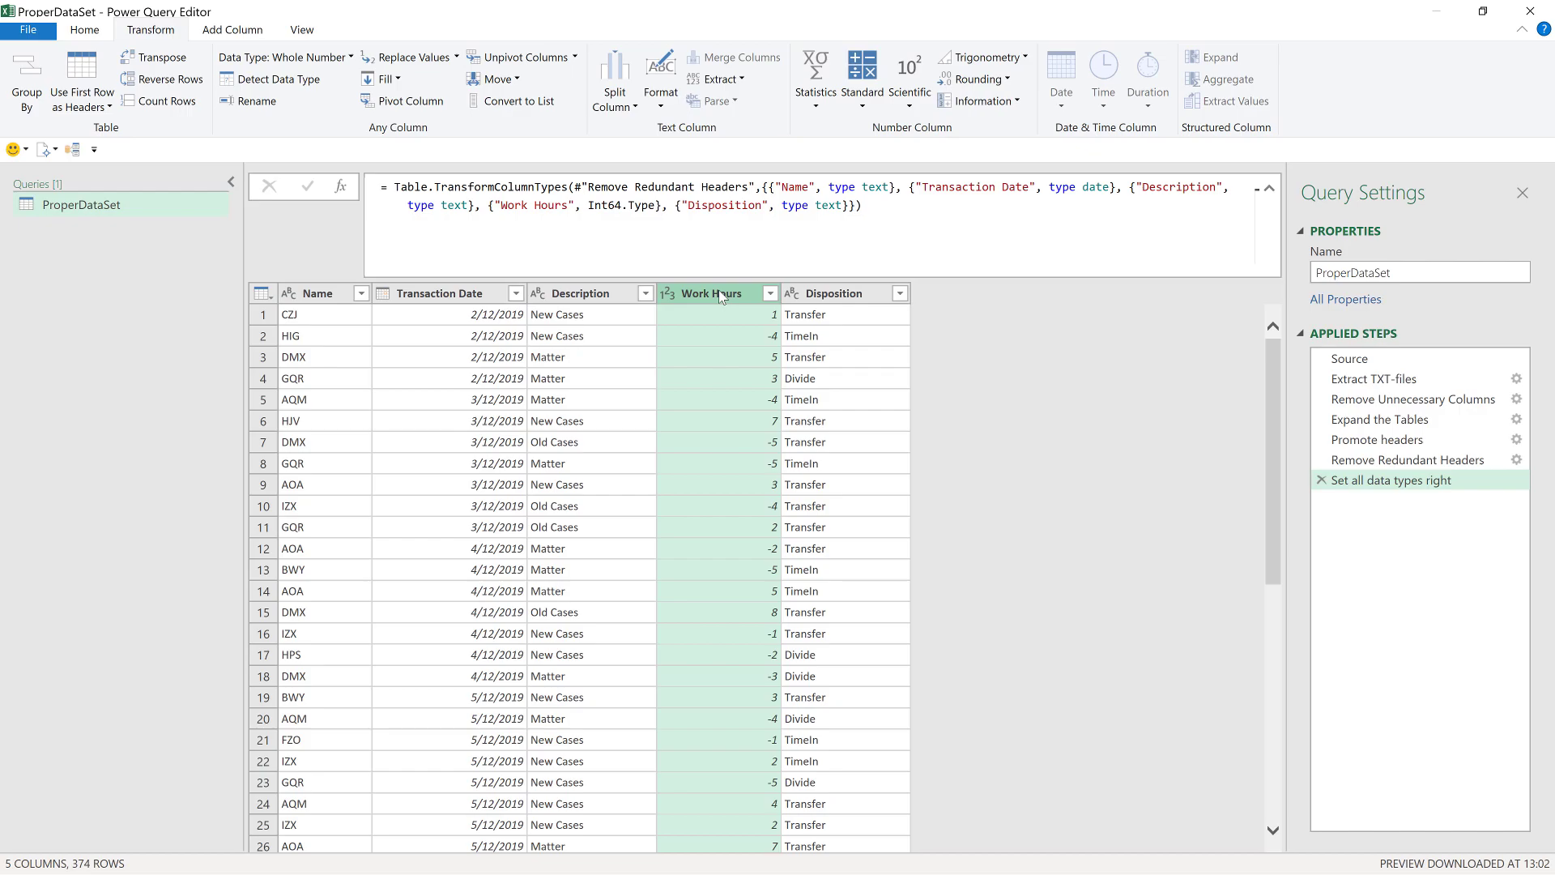
left_click(770, 295)
mouse_move(597, 413)
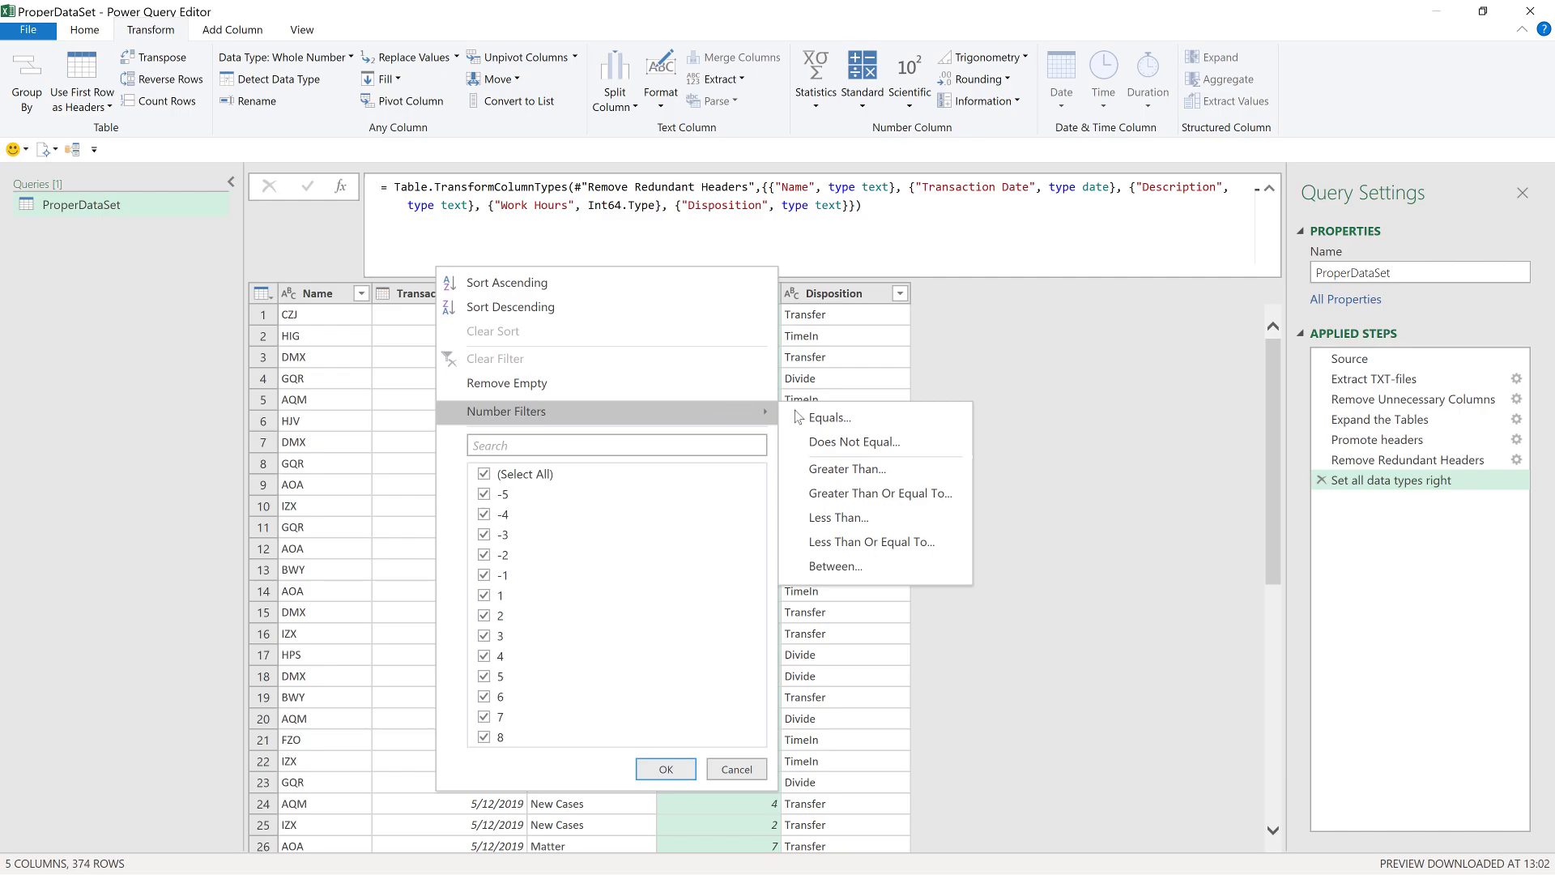
left_click(841, 517)
left_click(683, 406)
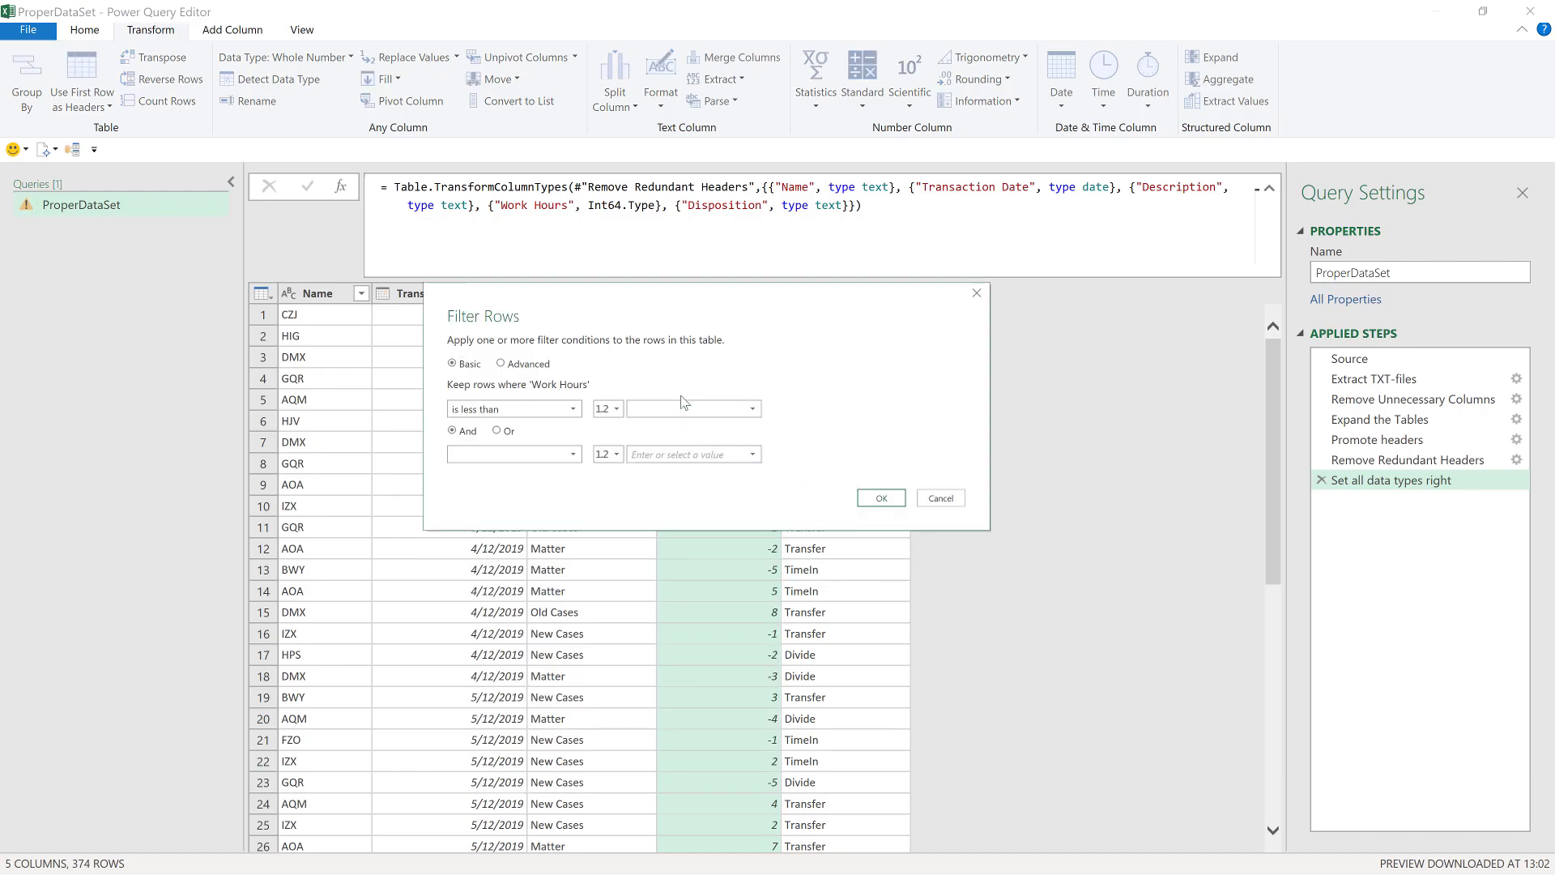
left_click(881, 498)
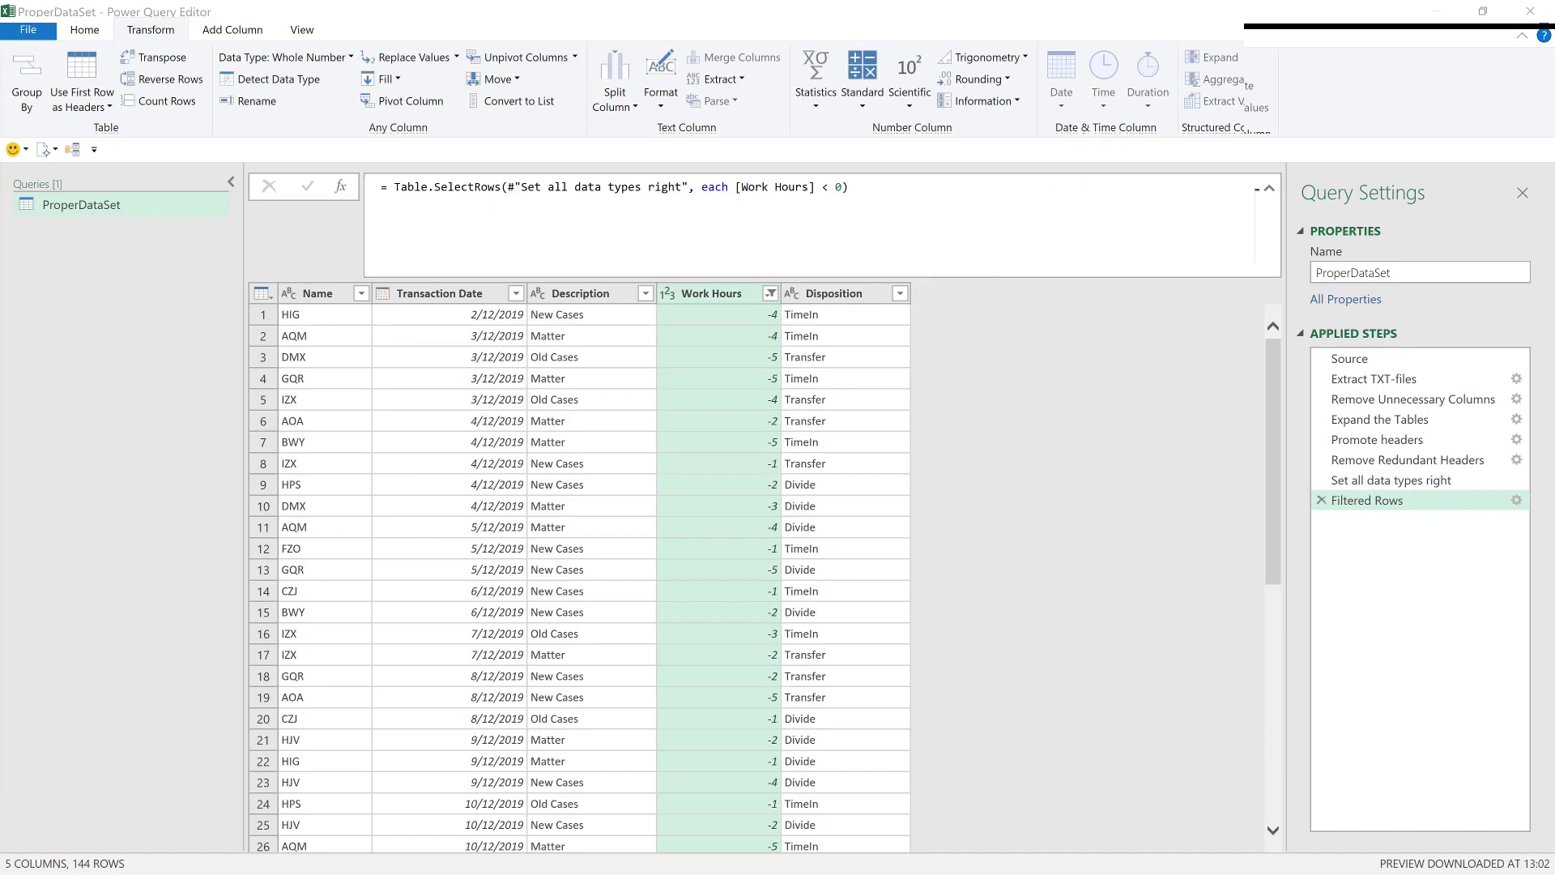
Rename the new Filtered Rows step as Keep Negative Work Hours Only and widen the query settings area to fit the name
left_click(1395, 500)
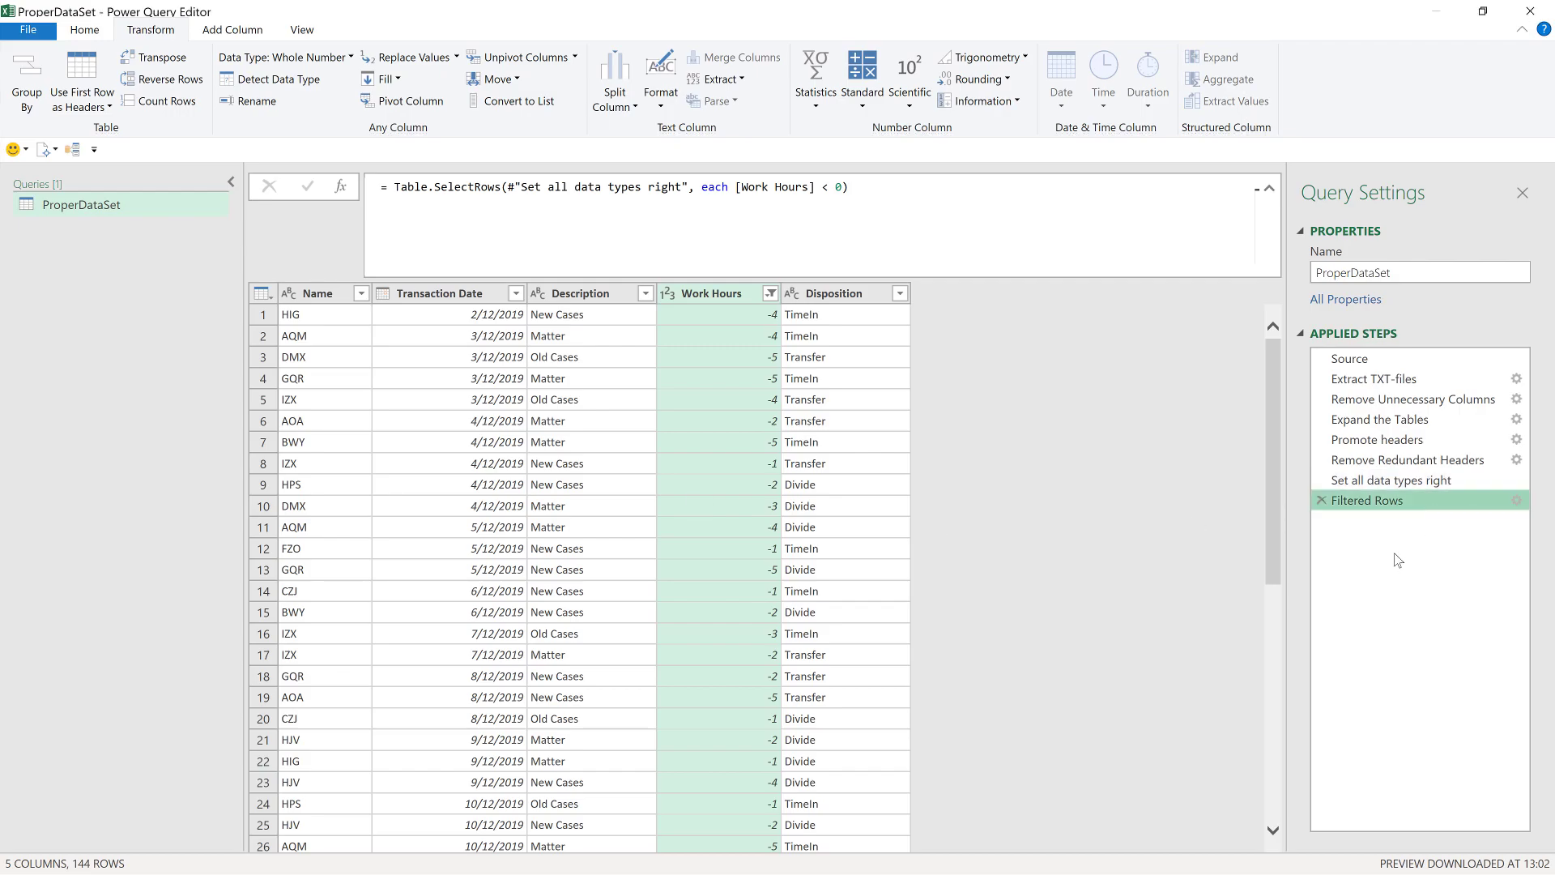
key("F2")
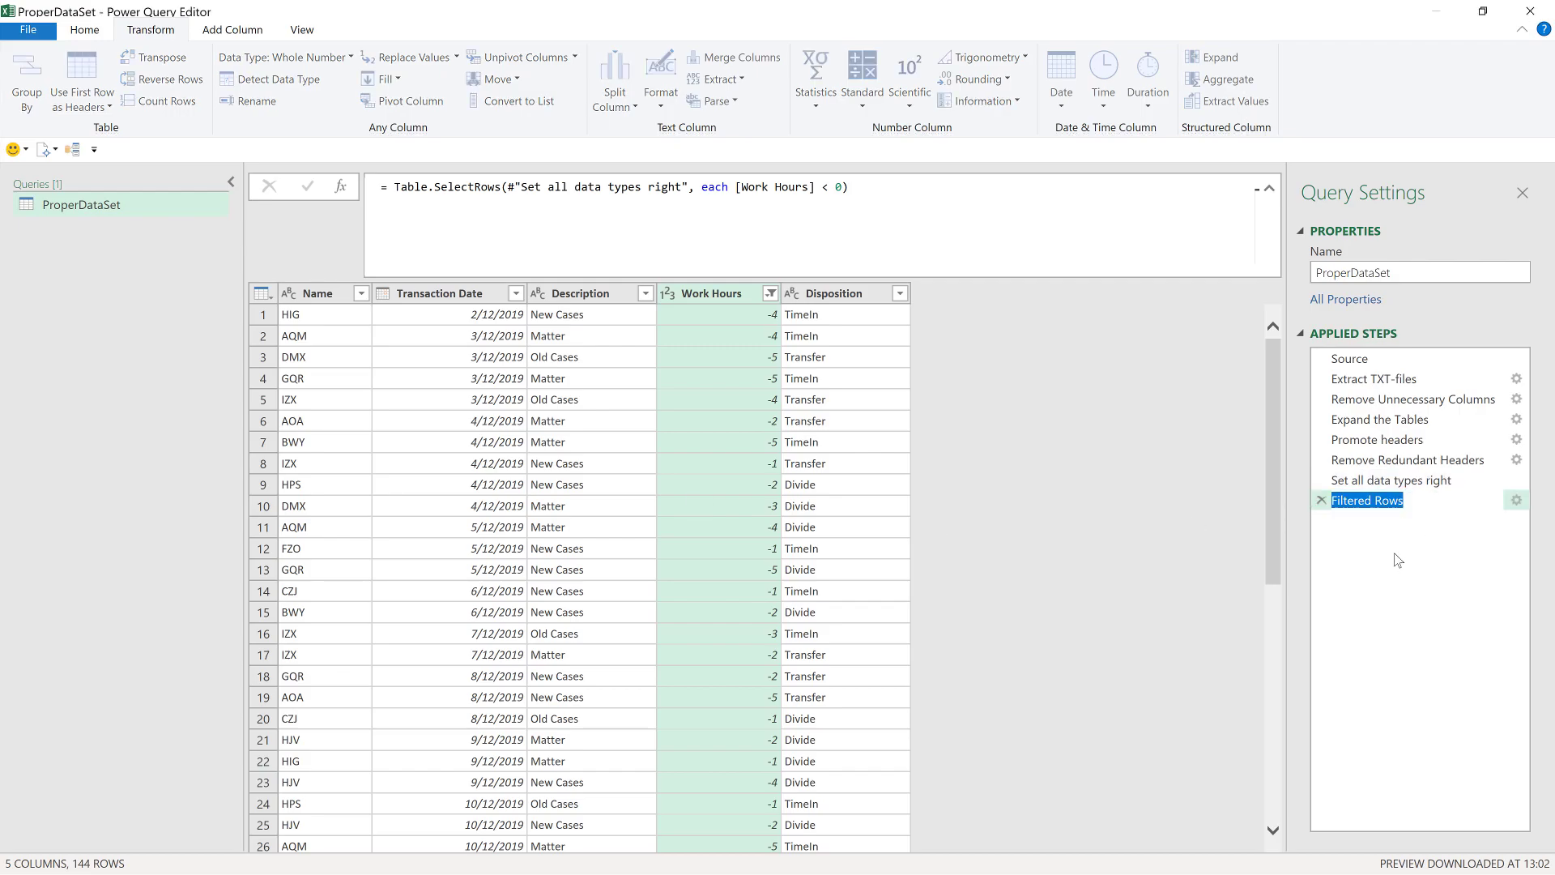
type("Keep Negative Work Hours Only")
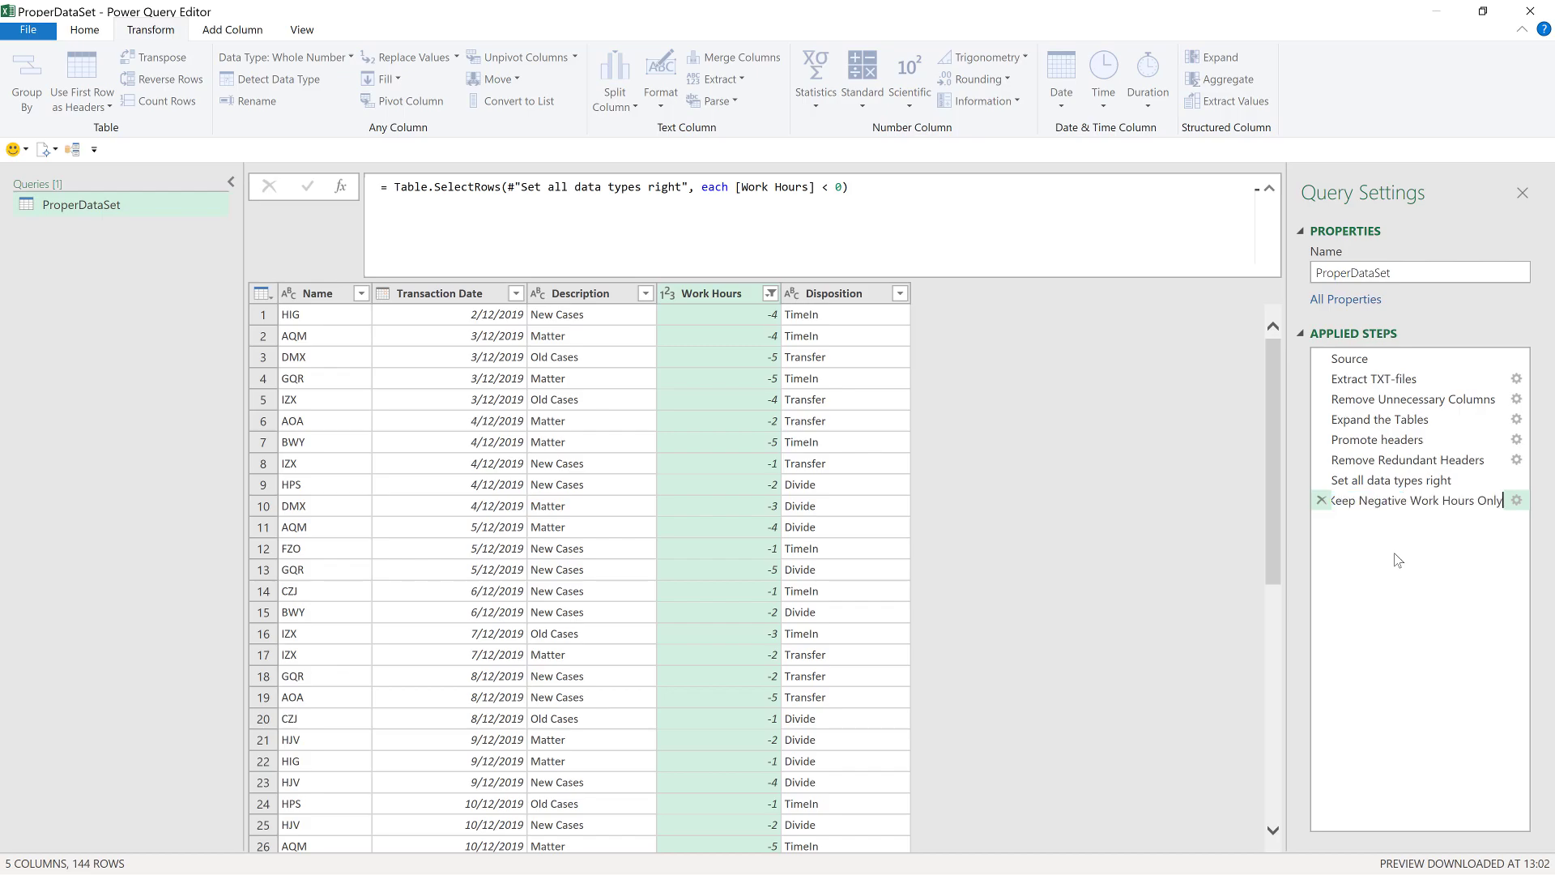
key("Return")
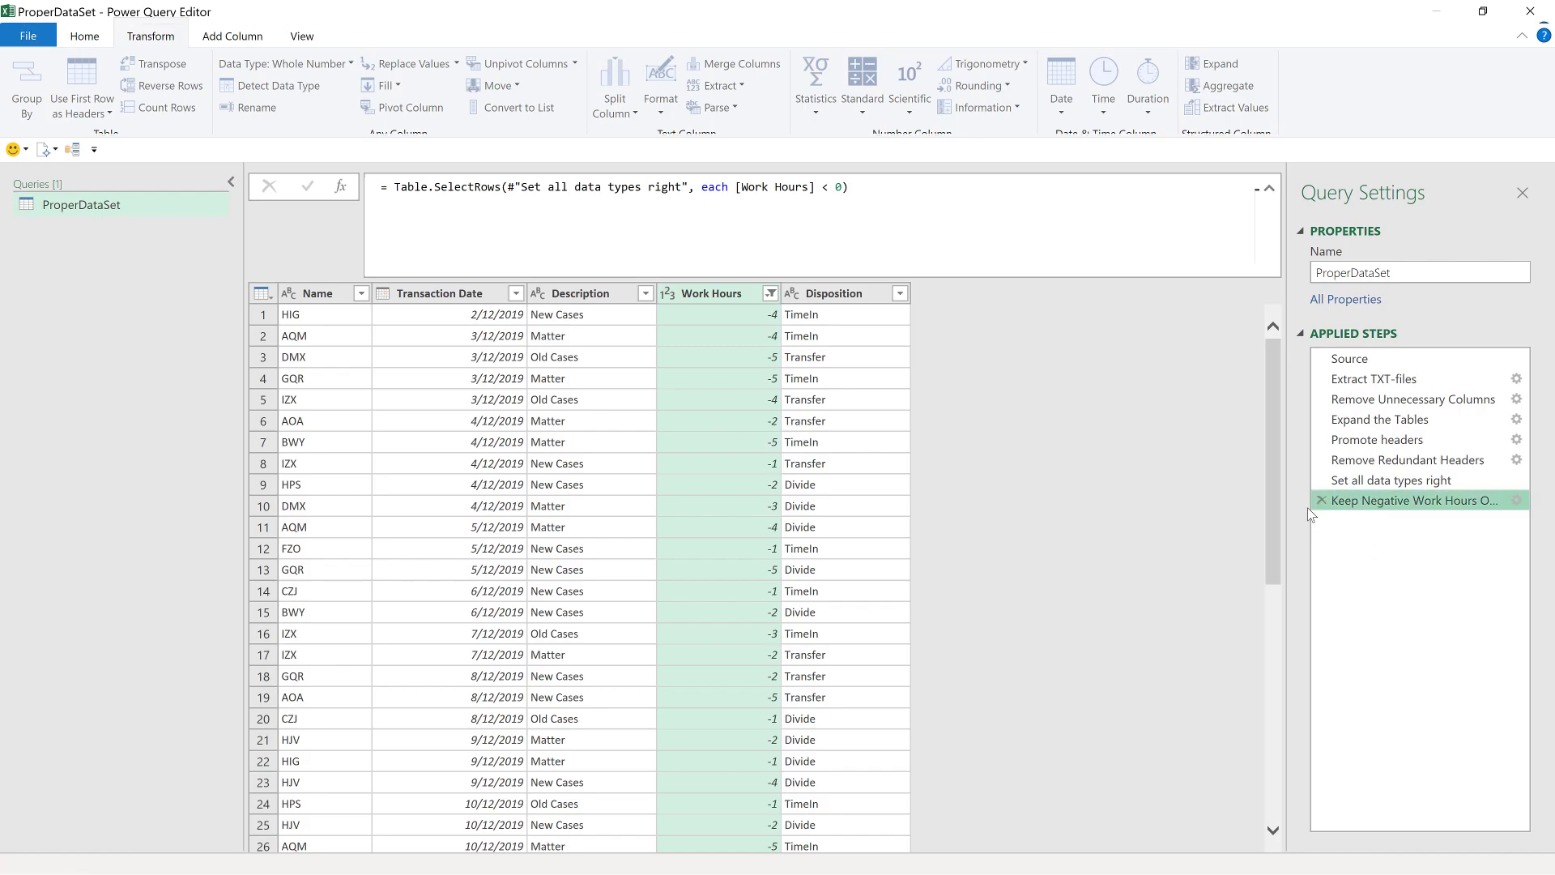
left_click_drag(1288, 504, 1264, 505)
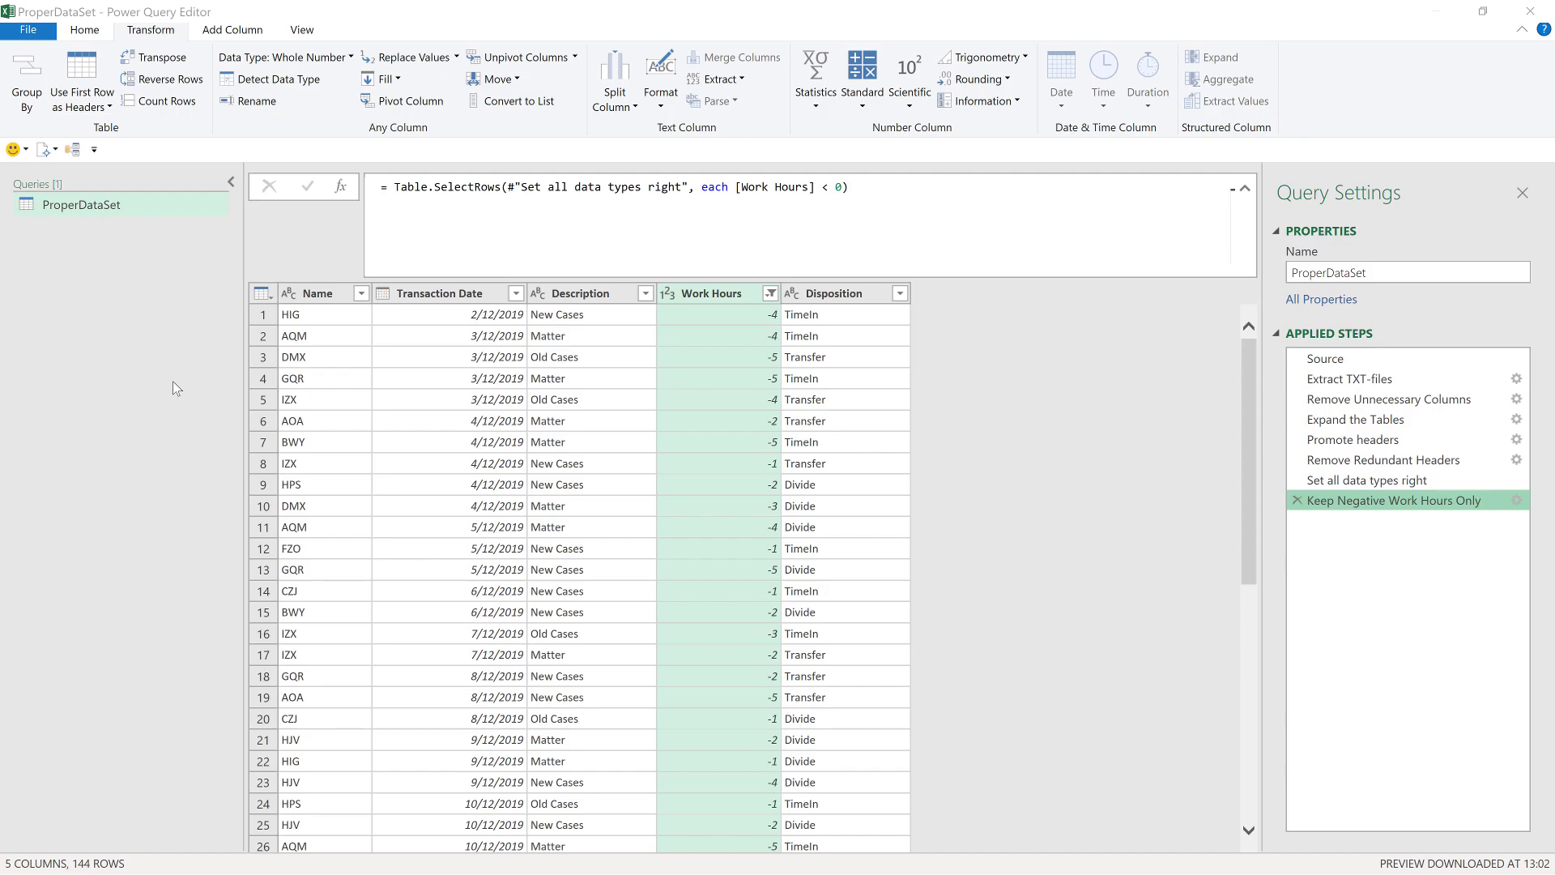
Load the query to a PivotTable Report on the existing DataFormulaPT worksheet at cell I24
left_click(89, 32)
left_click(28, 108)
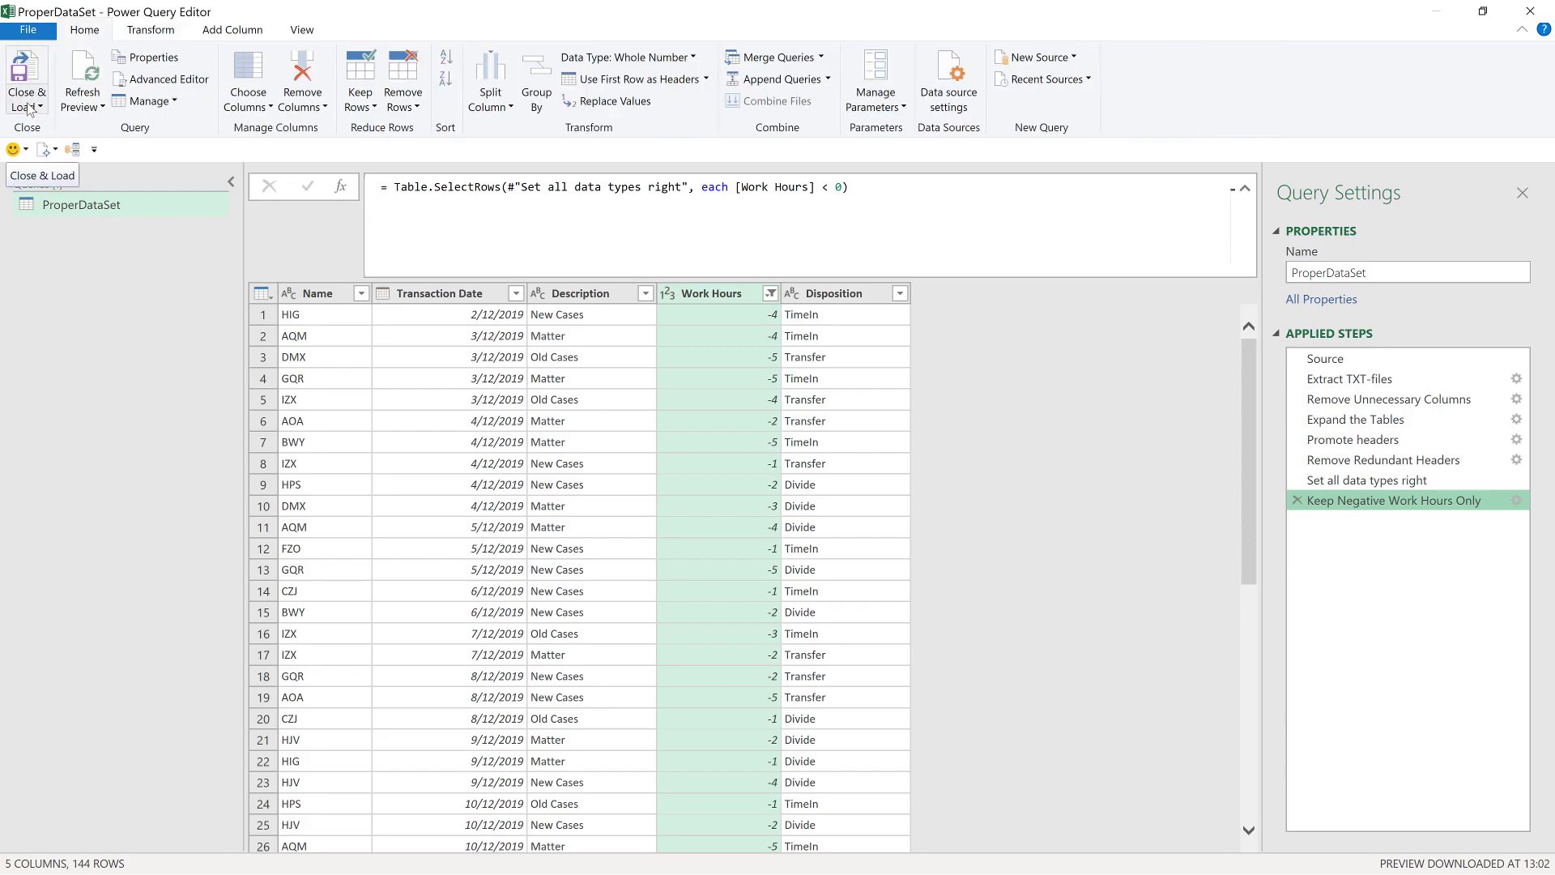
left_click(69, 127)
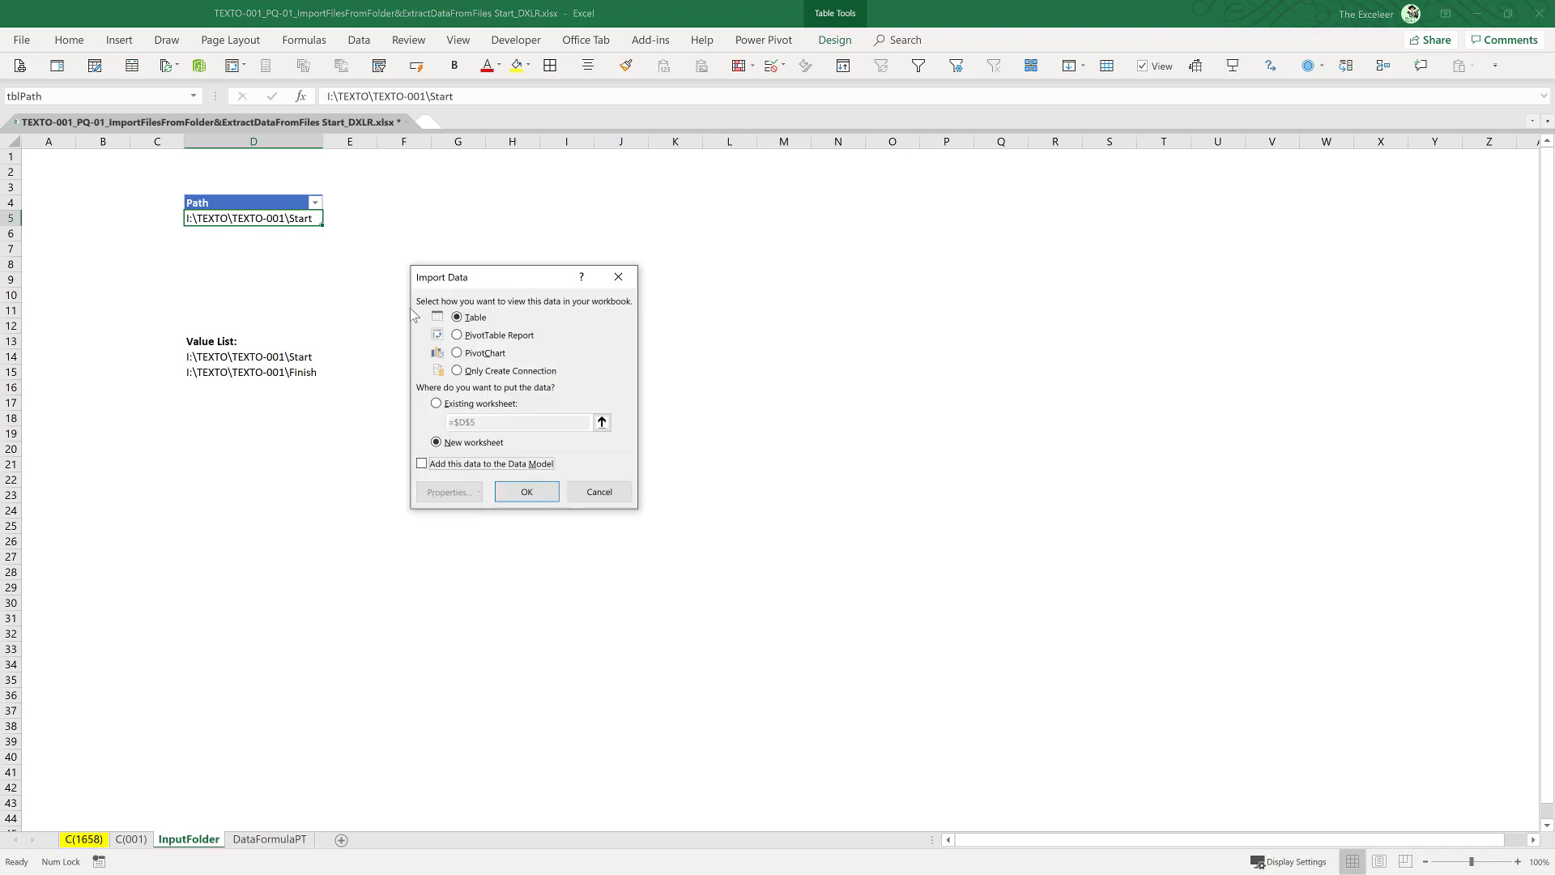
left_click(488, 337)
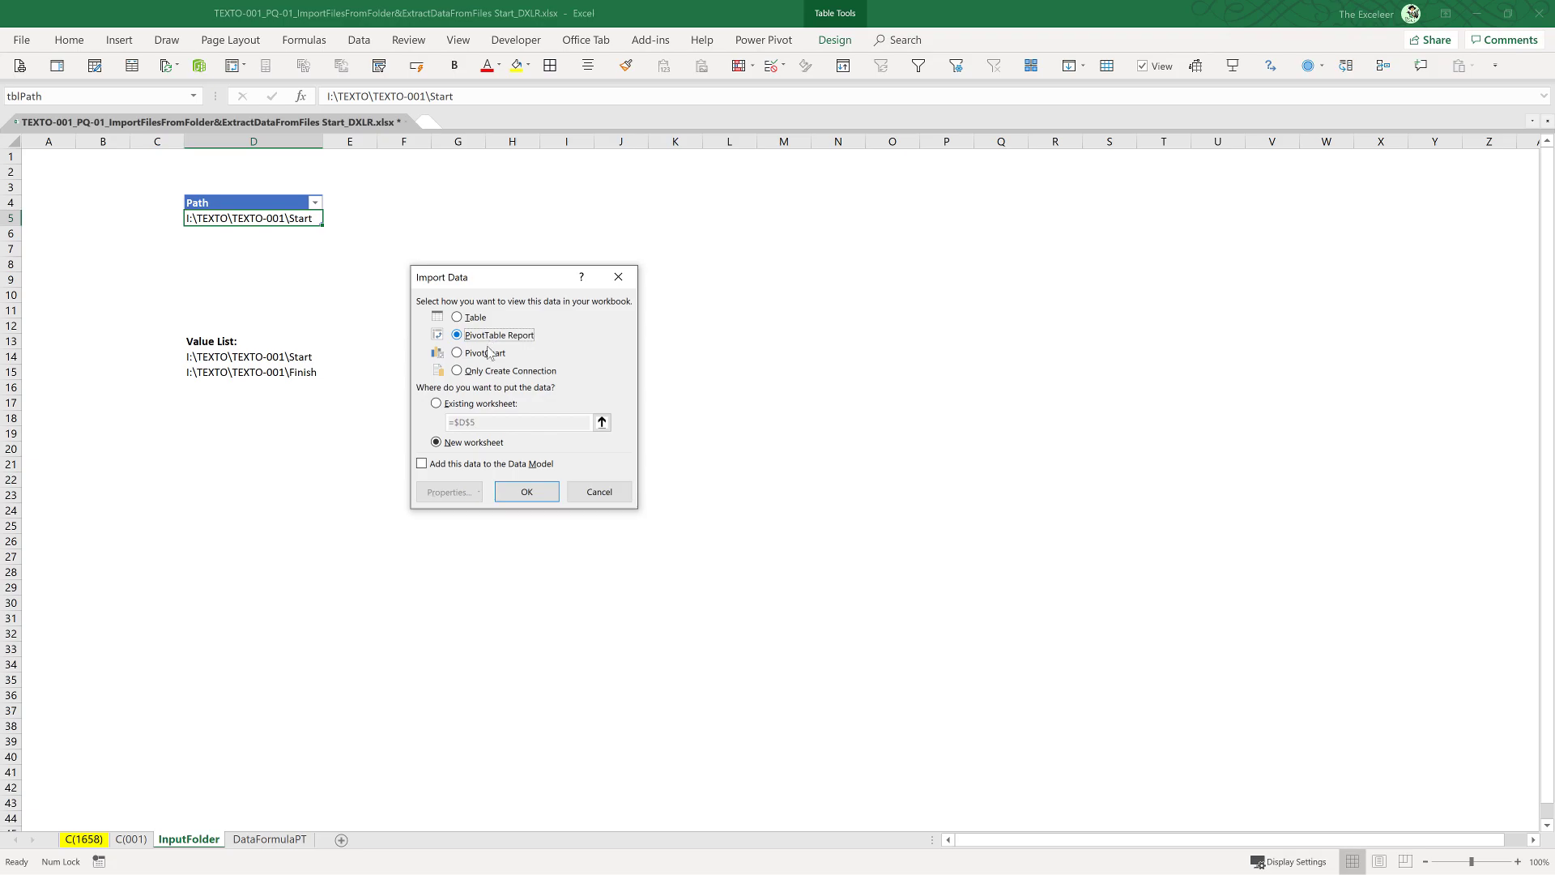
left_click(462, 403)
left_click(269, 840)
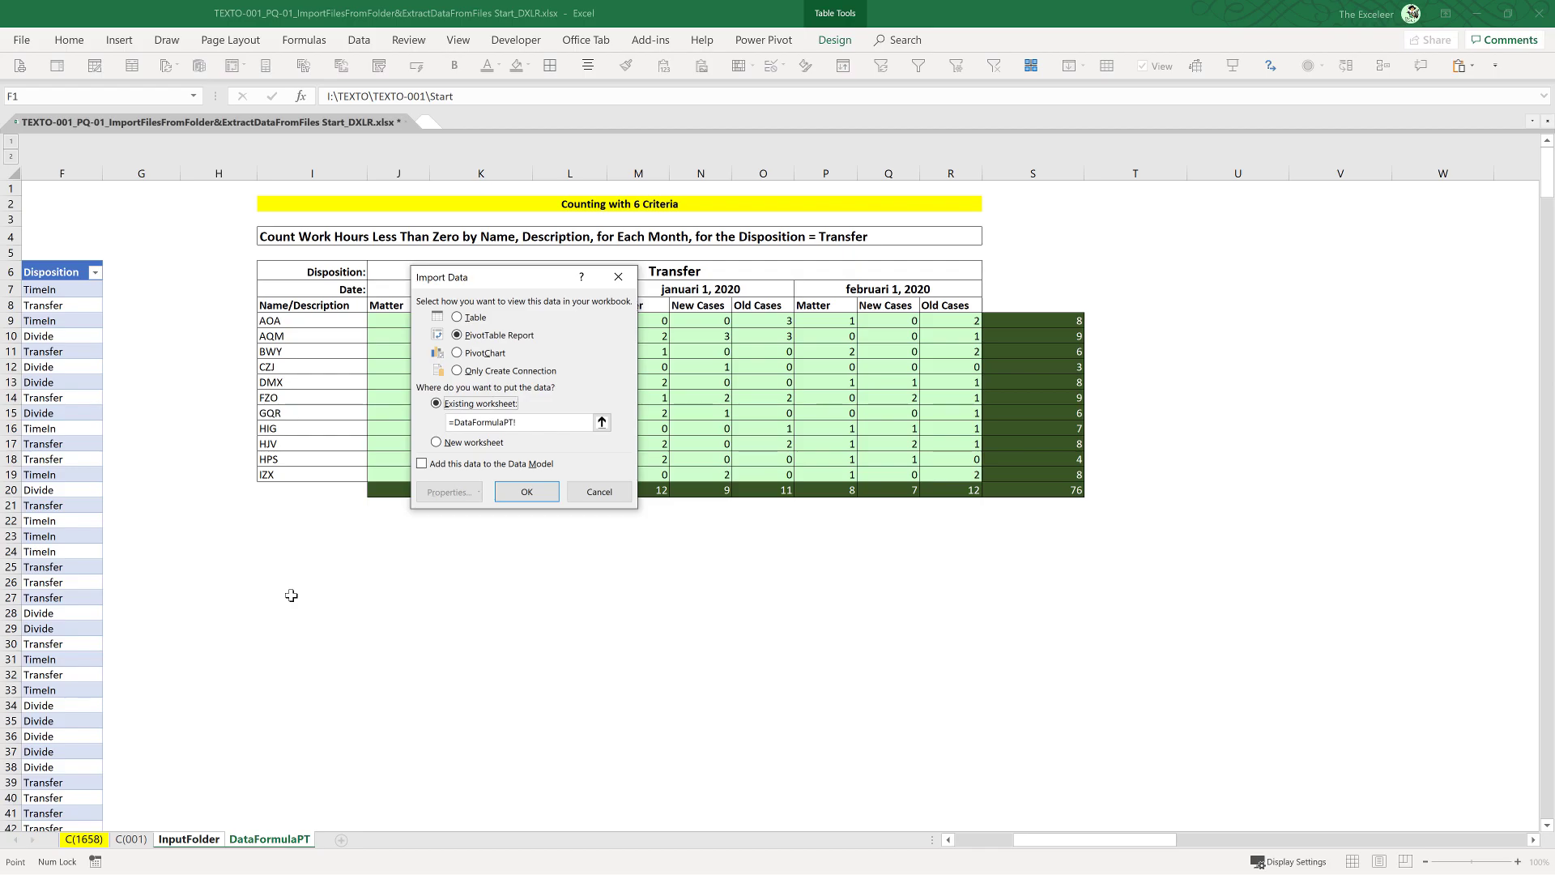
left_click(311, 549)
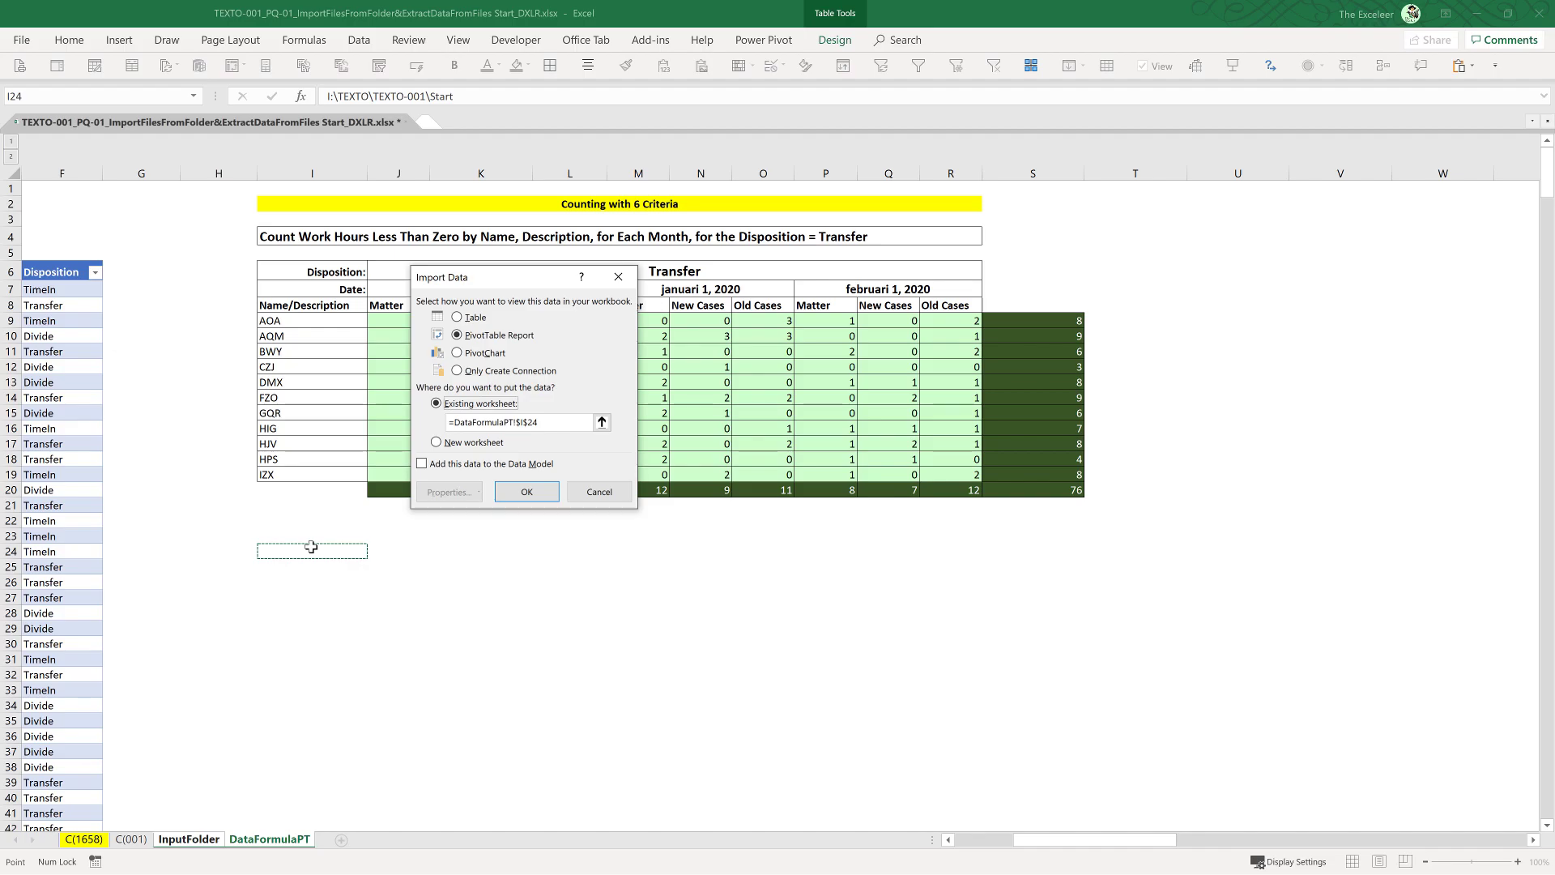
left_click(528, 493)
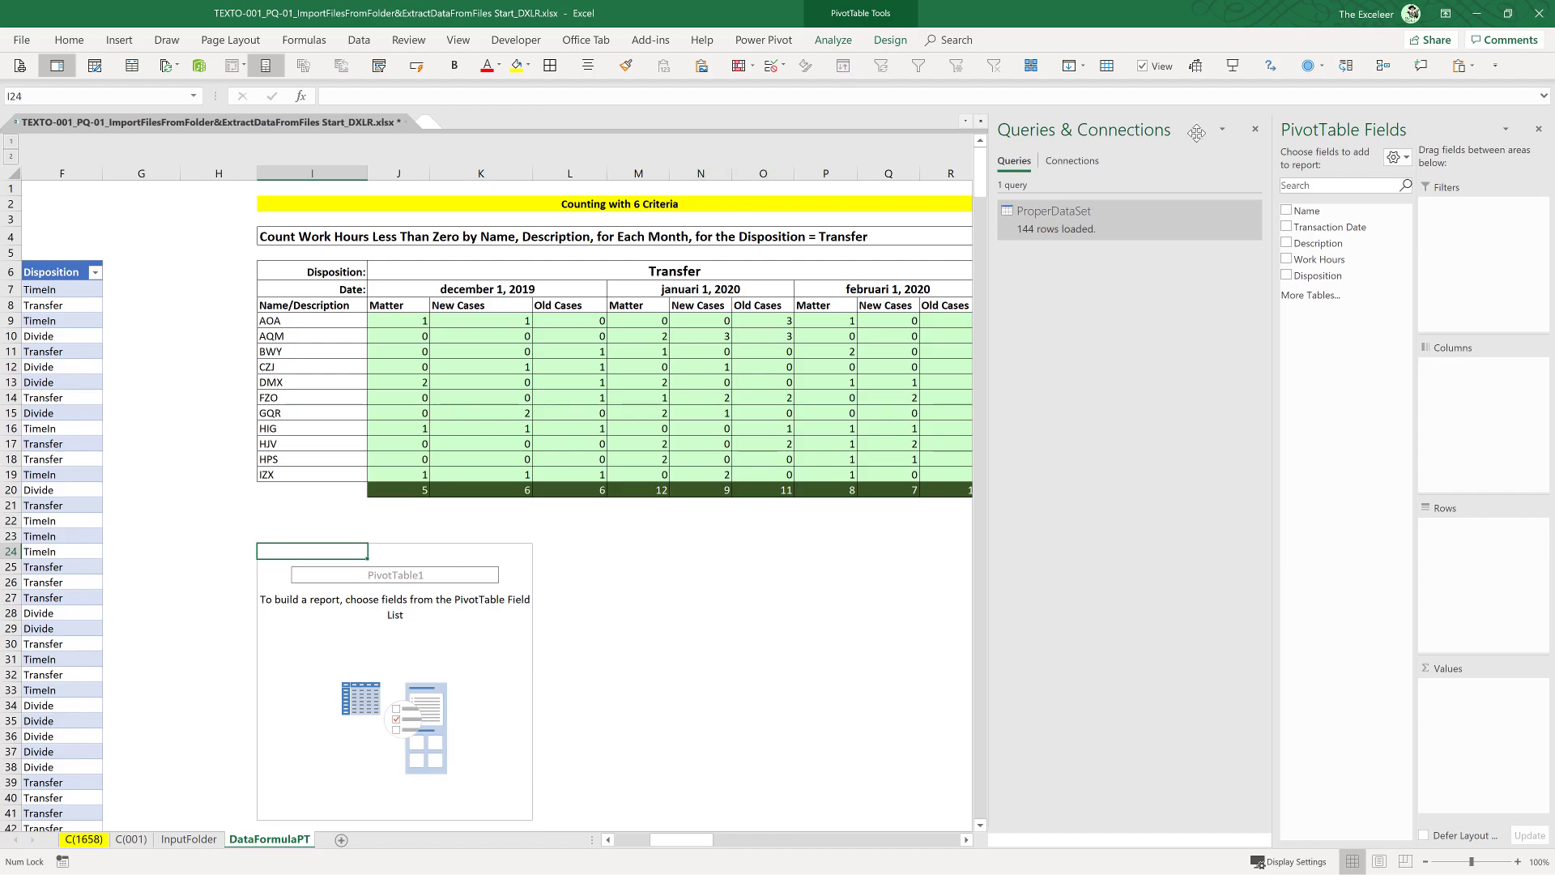
Close the queries pane, widen the PivotTable field list, and add Transaction Date and Description to the PivotTable's columns in that order
left_click(1256, 130)
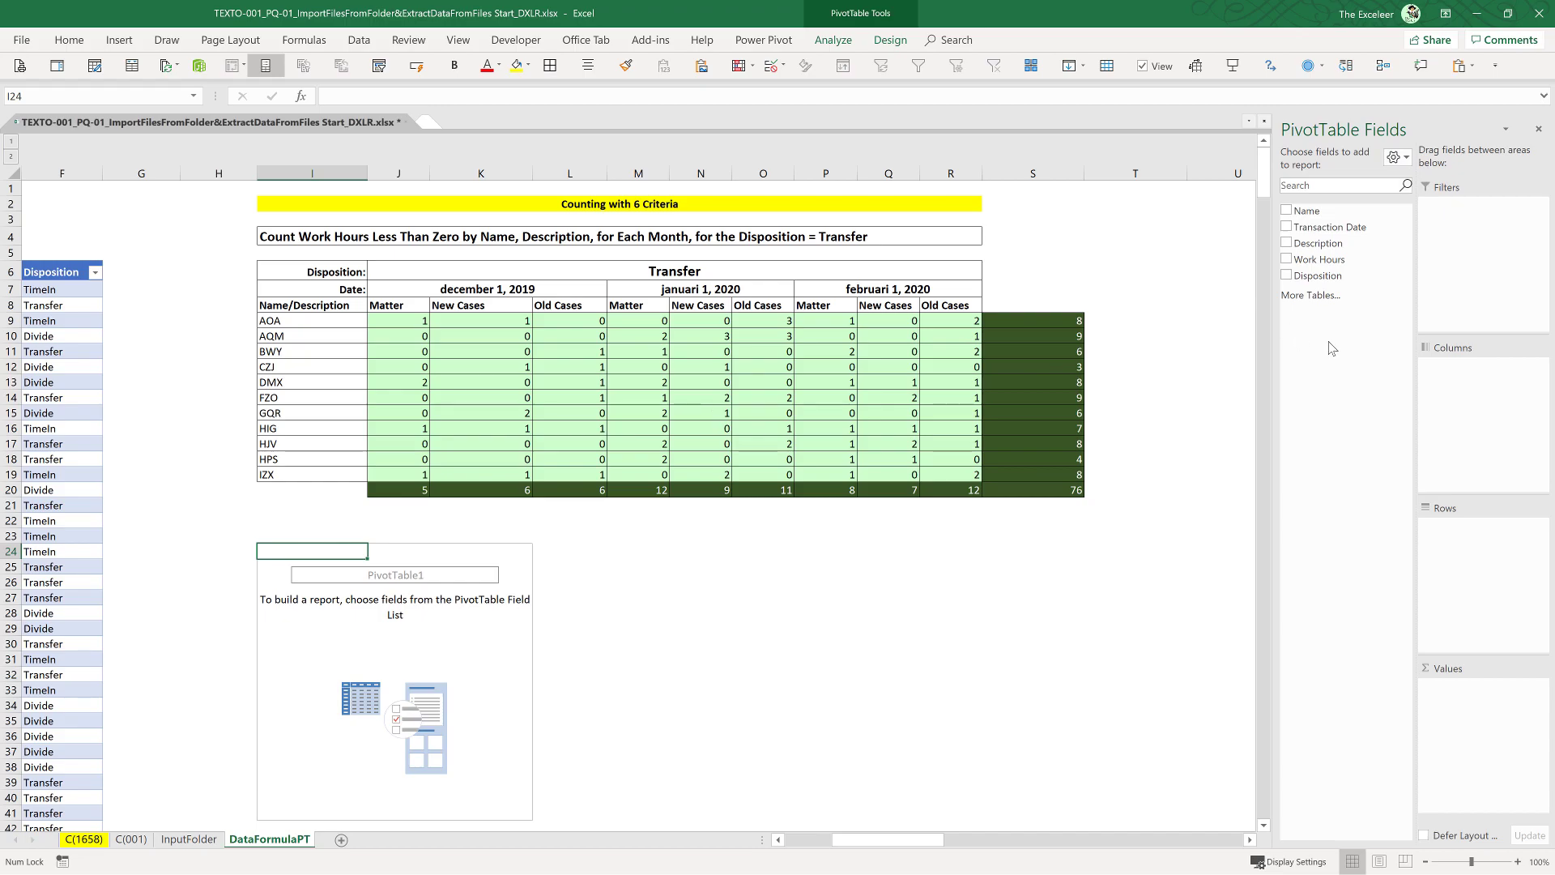
left_click_drag(1268, 345, 1207, 345)
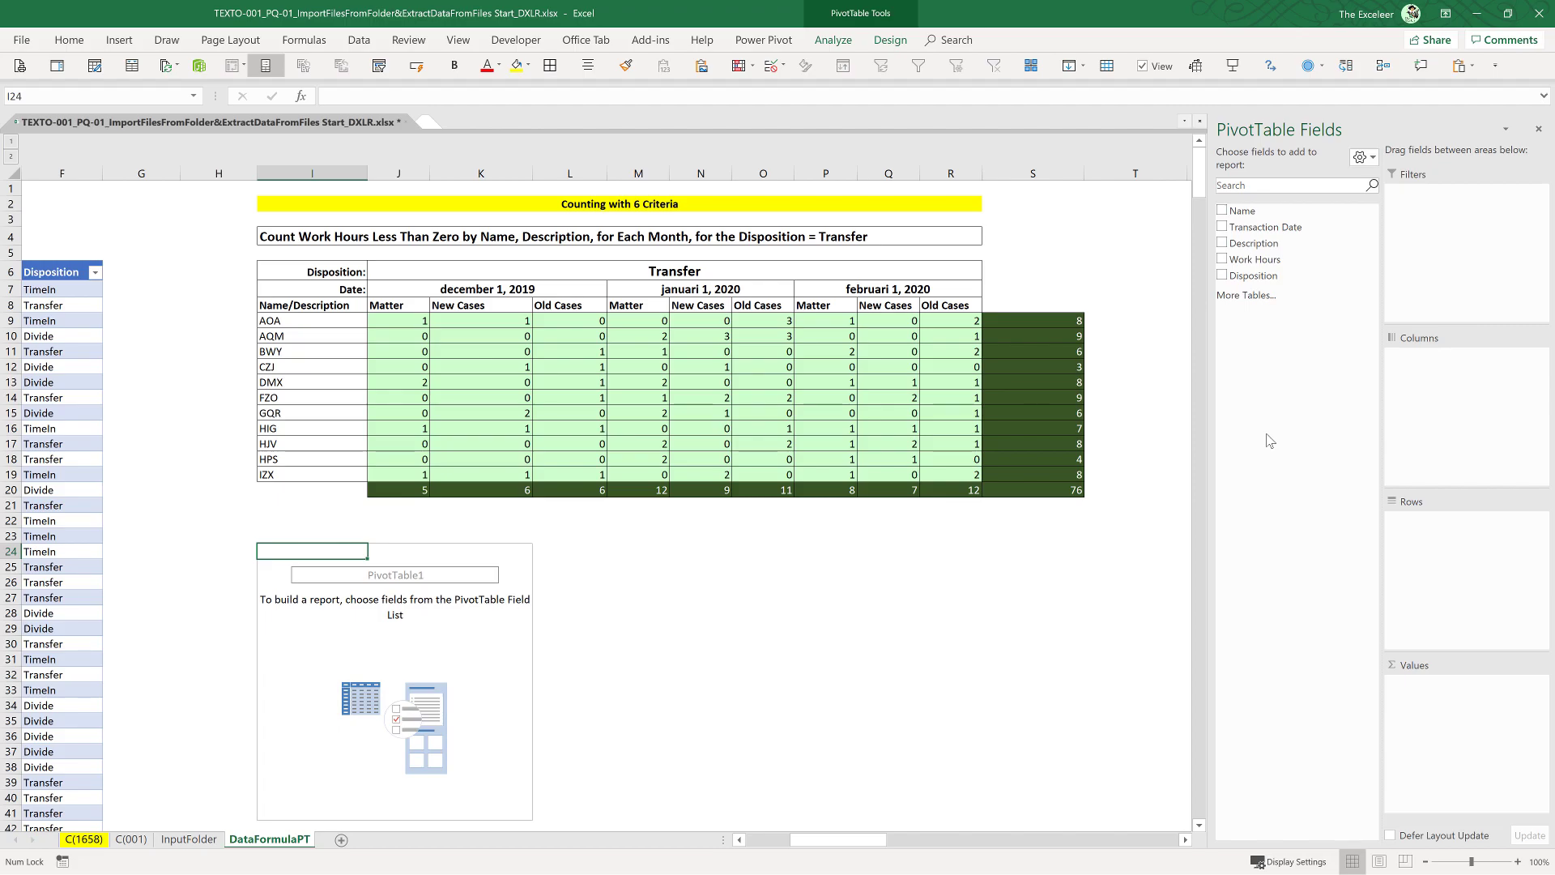
left_click_drag(1274, 229, 1377, 389)
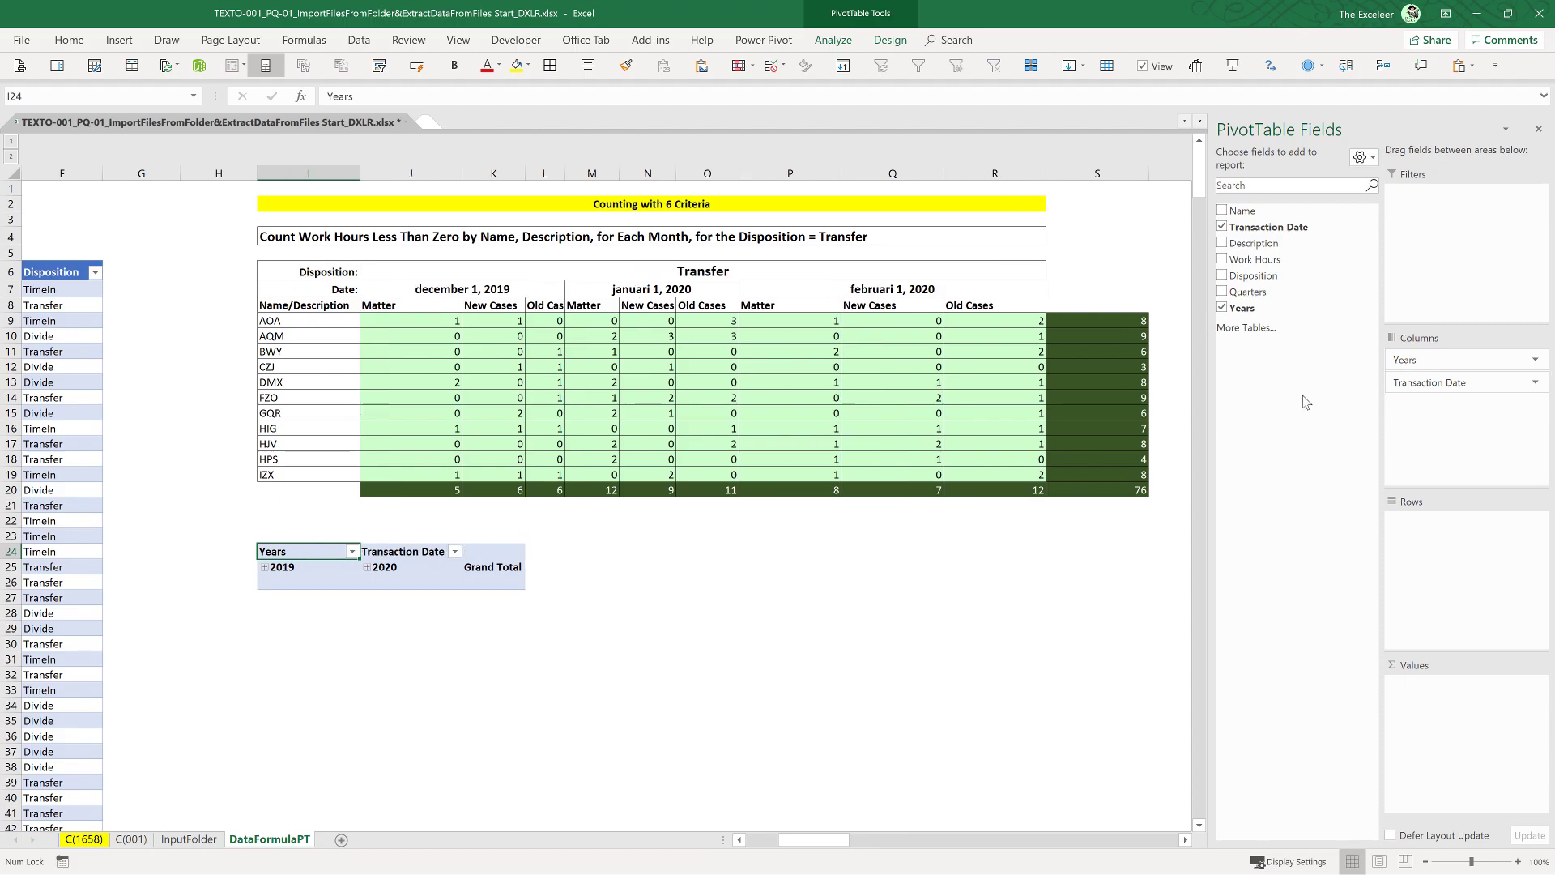
left_click_drag(1269, 253, 1413, 423)
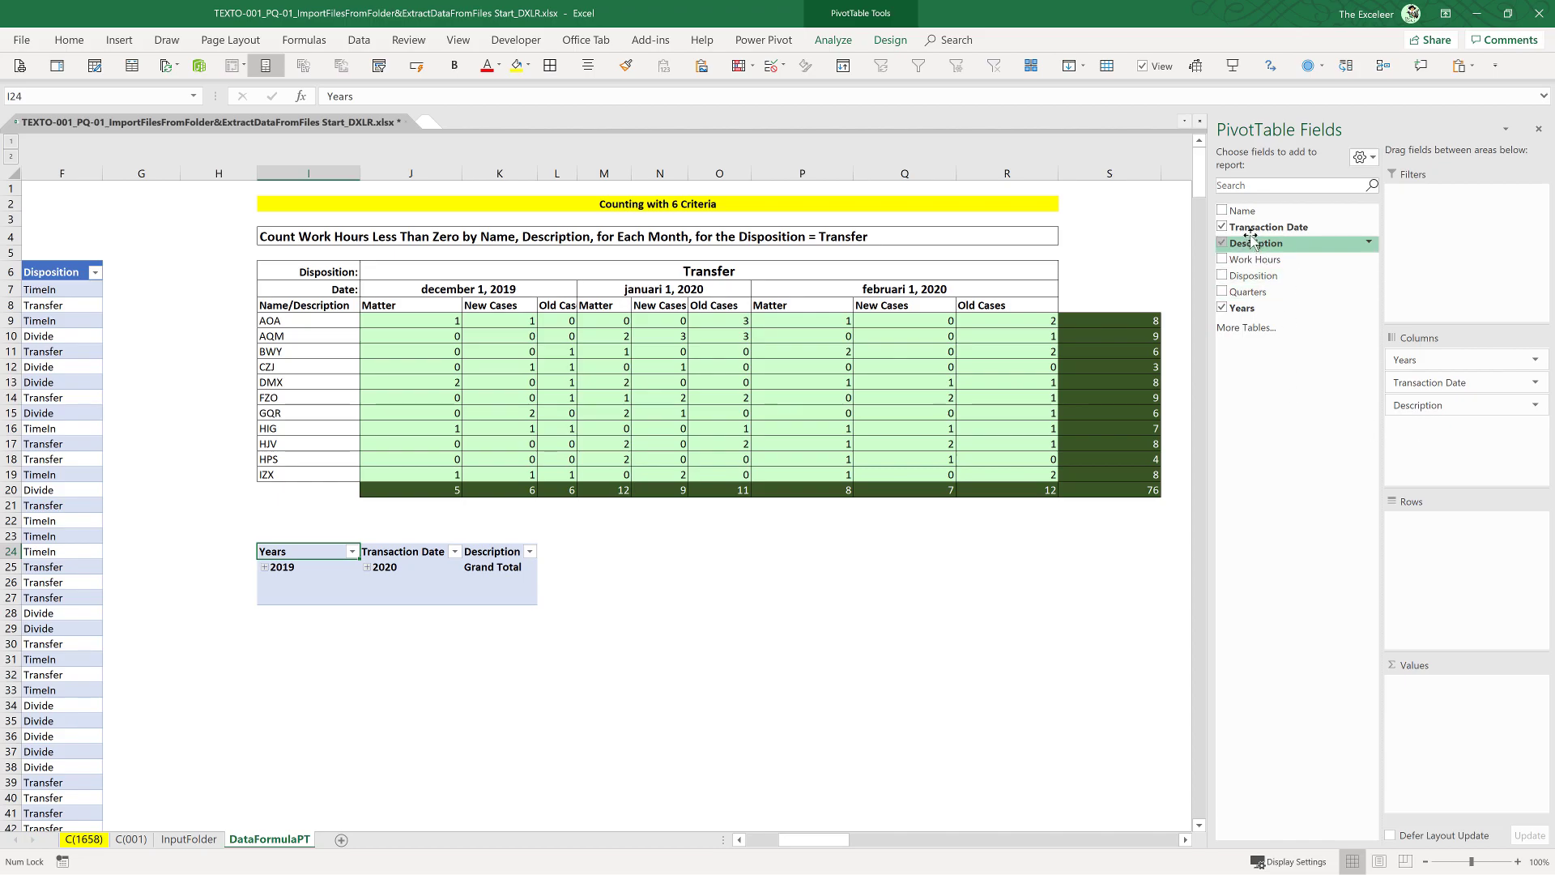
Add Name to the PivotTable's rows and Work Hours to its values
left_click_drag(1244, 211, 1395, 528)
left_click_drag(1438, 564, 1436, 559)
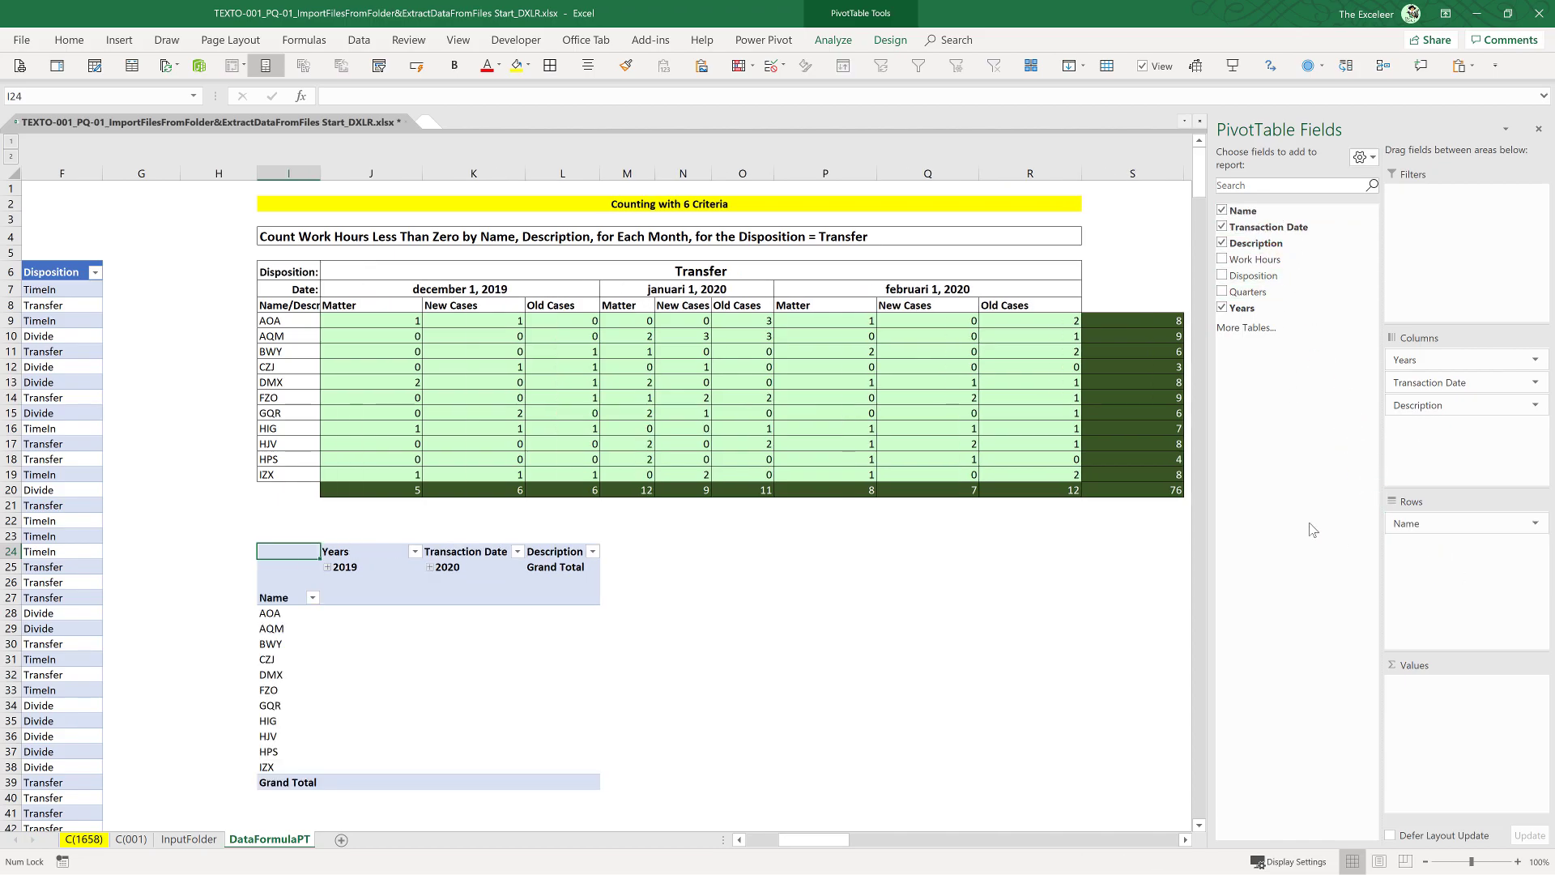
left_click_drag(1255, 259, 1435, 703)
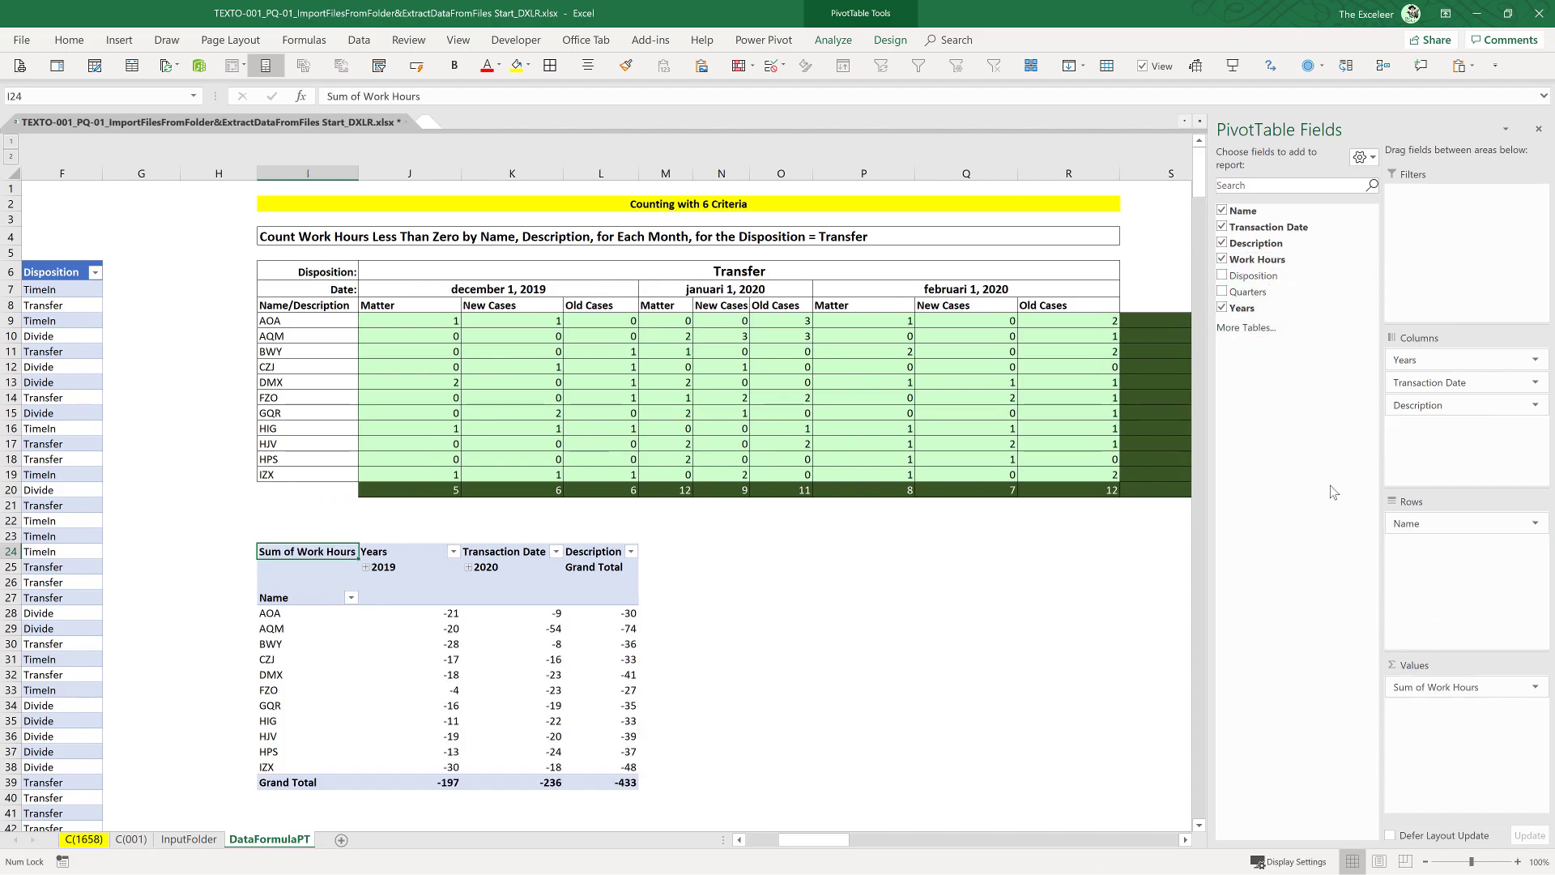
Add a Disposition slicer, place it just left of the PivotTable and shrink it, closing the field list
right_click(1273, 277)
left_click(1323, 362)
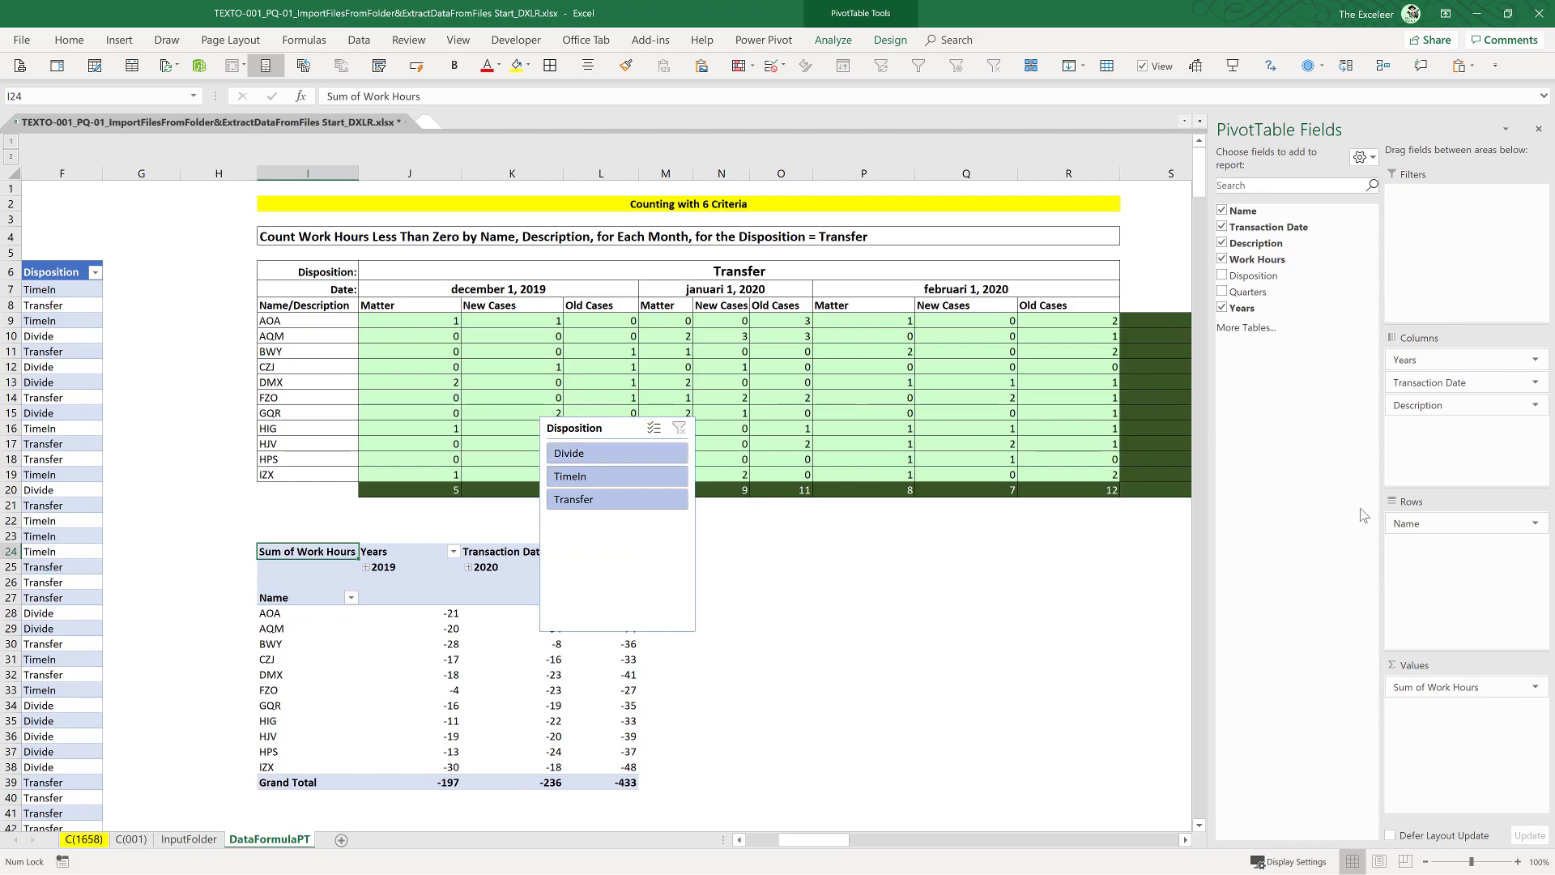
left_click(1539, 134)
left_click_drag(612, 436, 170, 563)
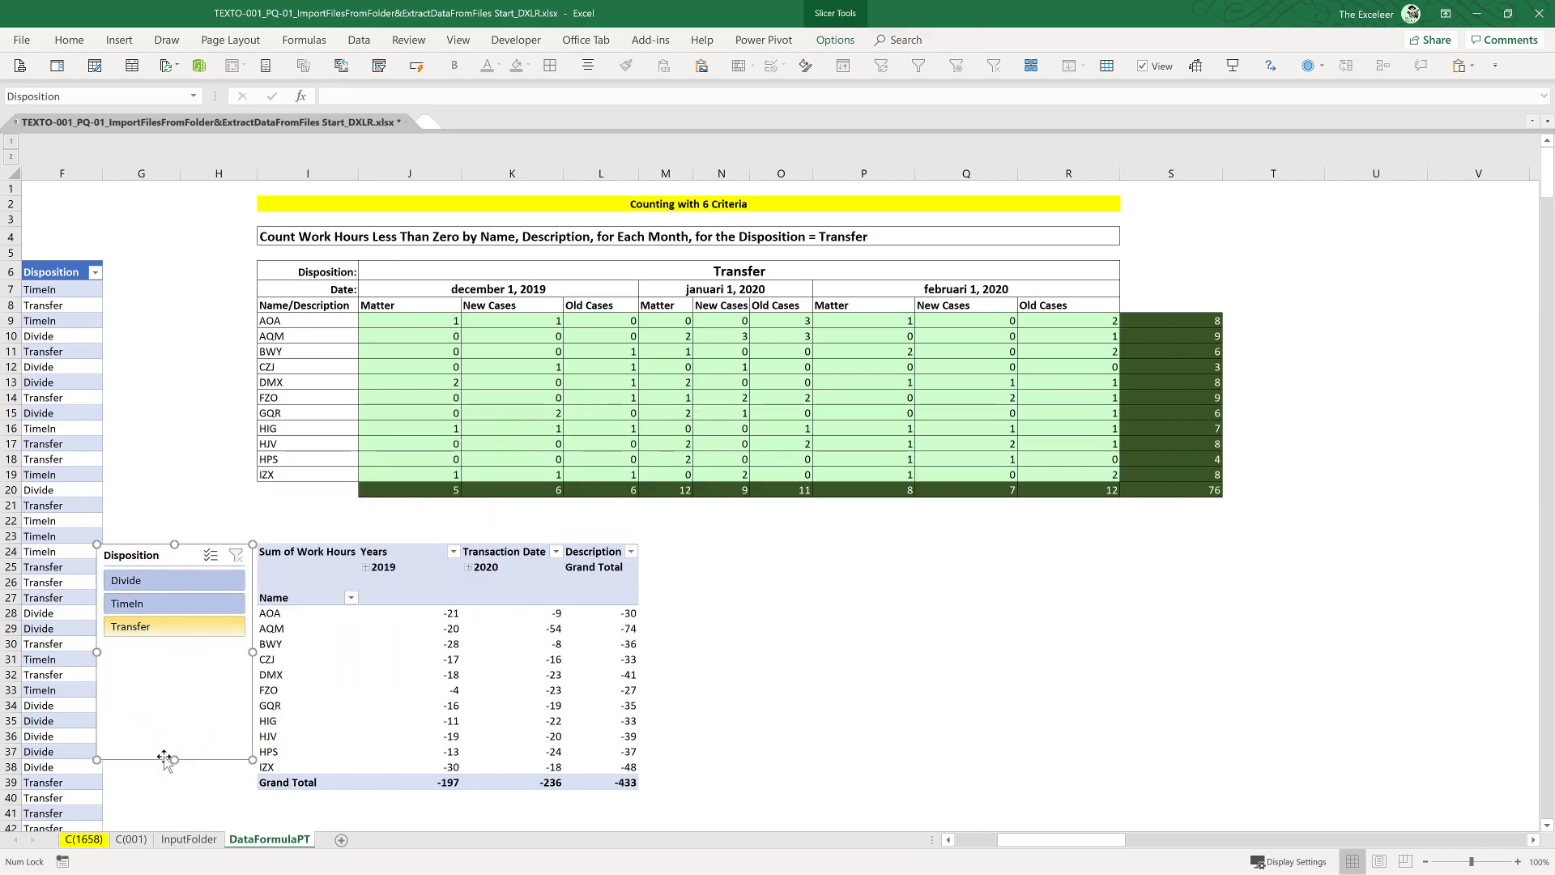
left_click_drag(96, 761, 121, 682)
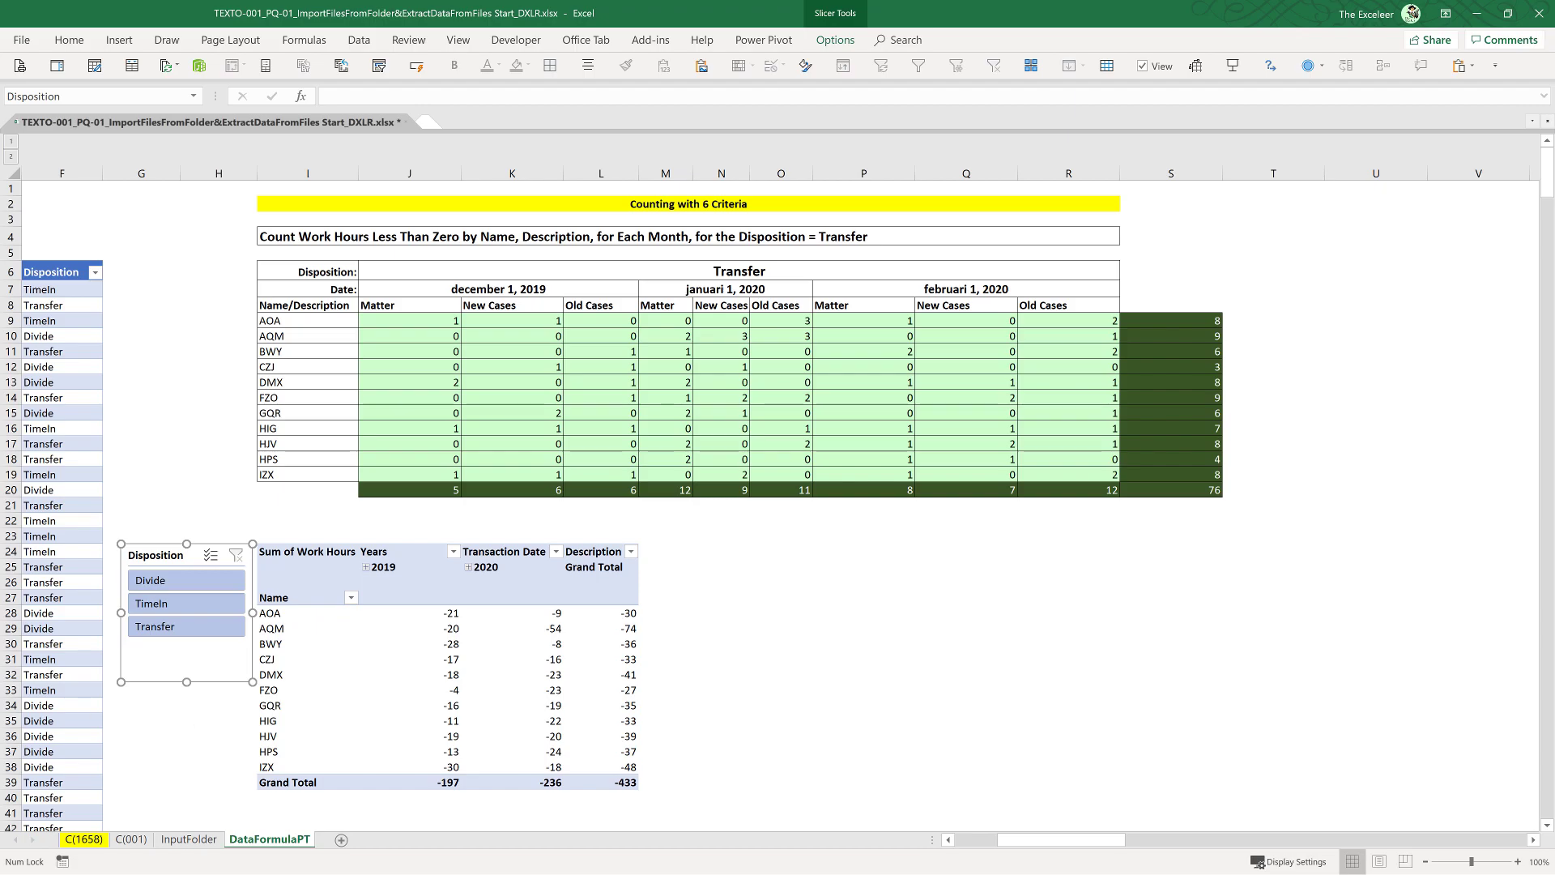
Summarize the PivotTable's Work Hours values by Count
right_click(444, 644)
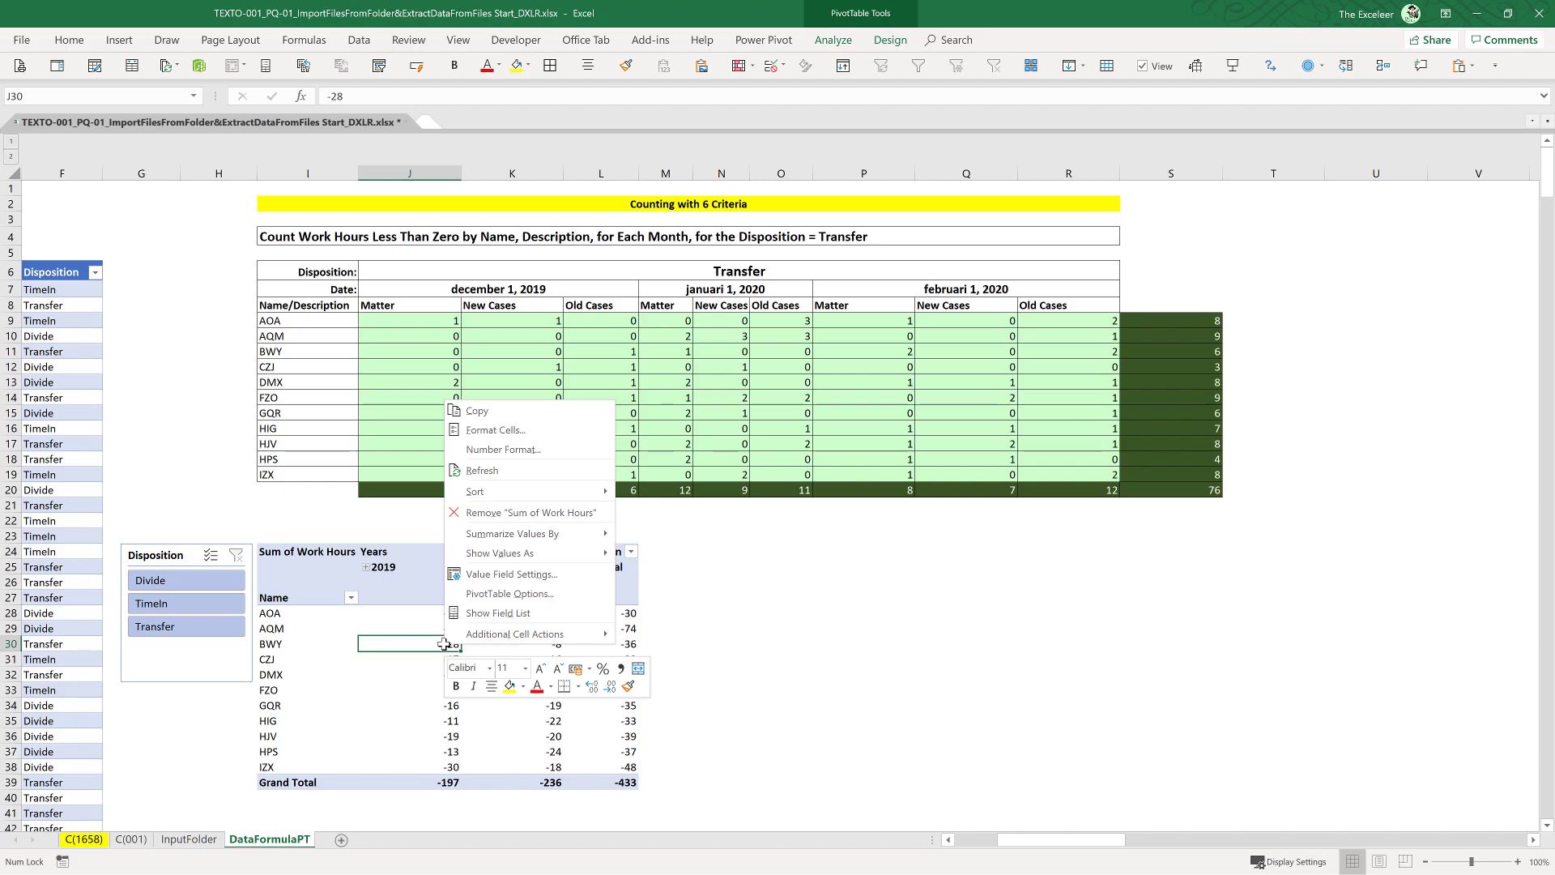
mouse_move(557, 539)
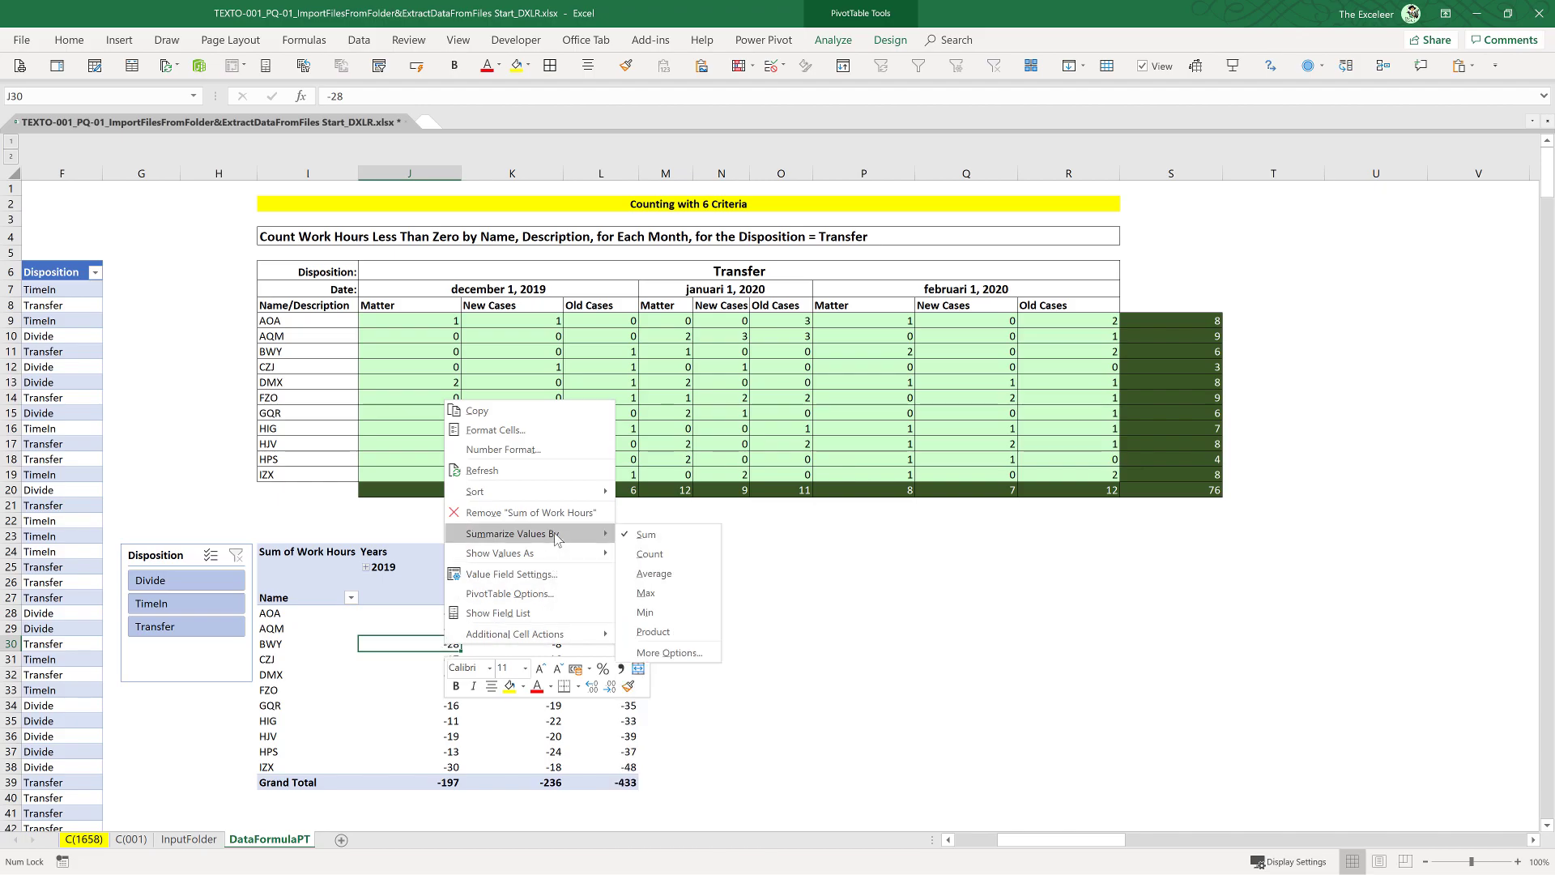
left_click(652, 555)
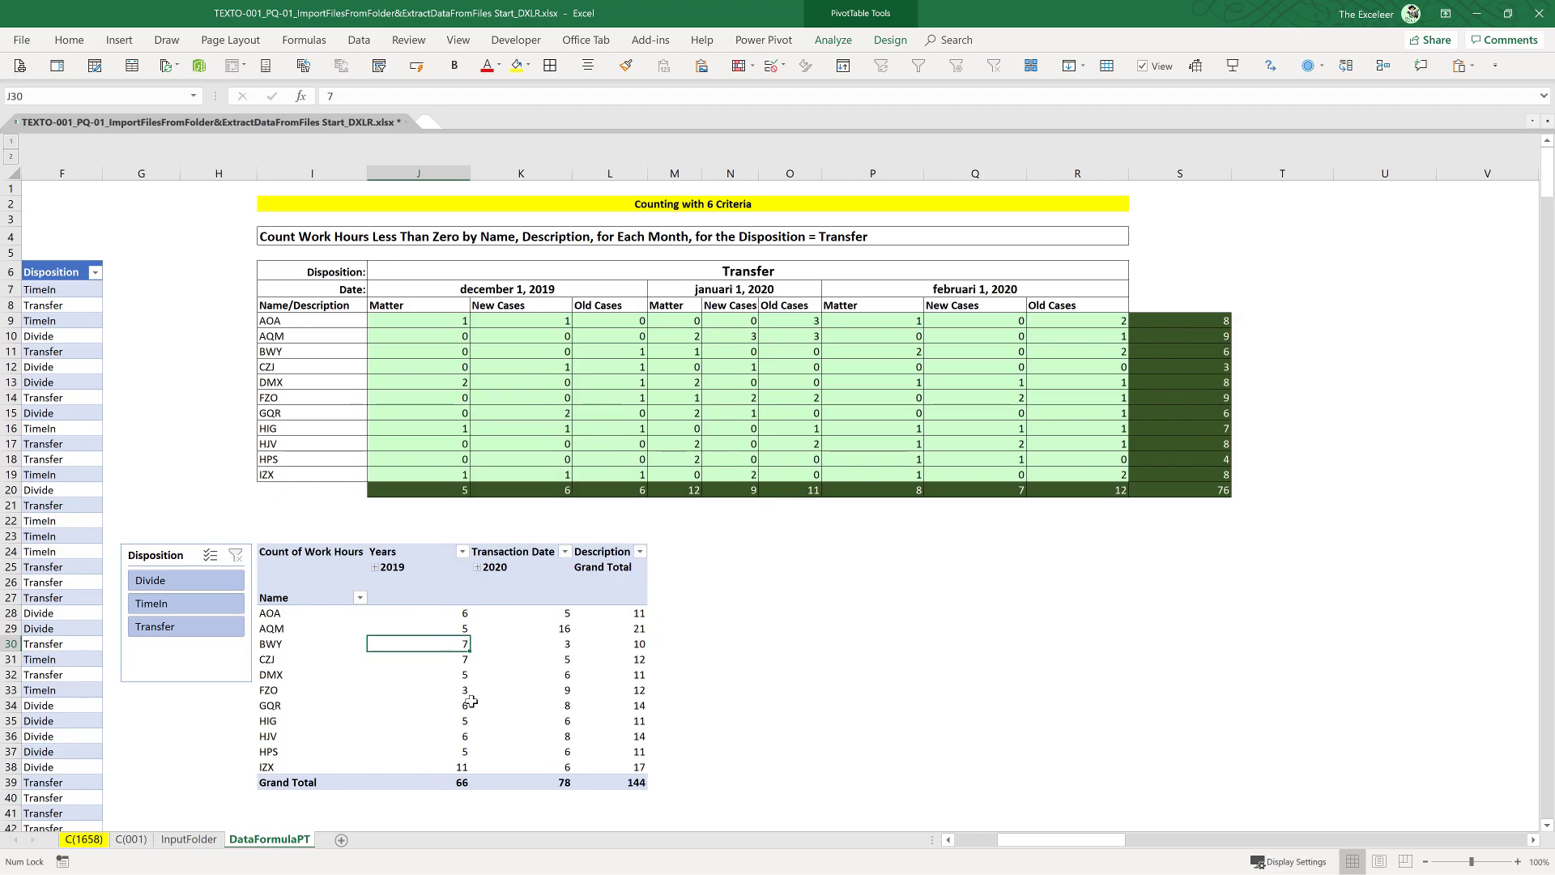
Turn off Autofit column widths on update in the PivotTable options
right_click(452, 645)
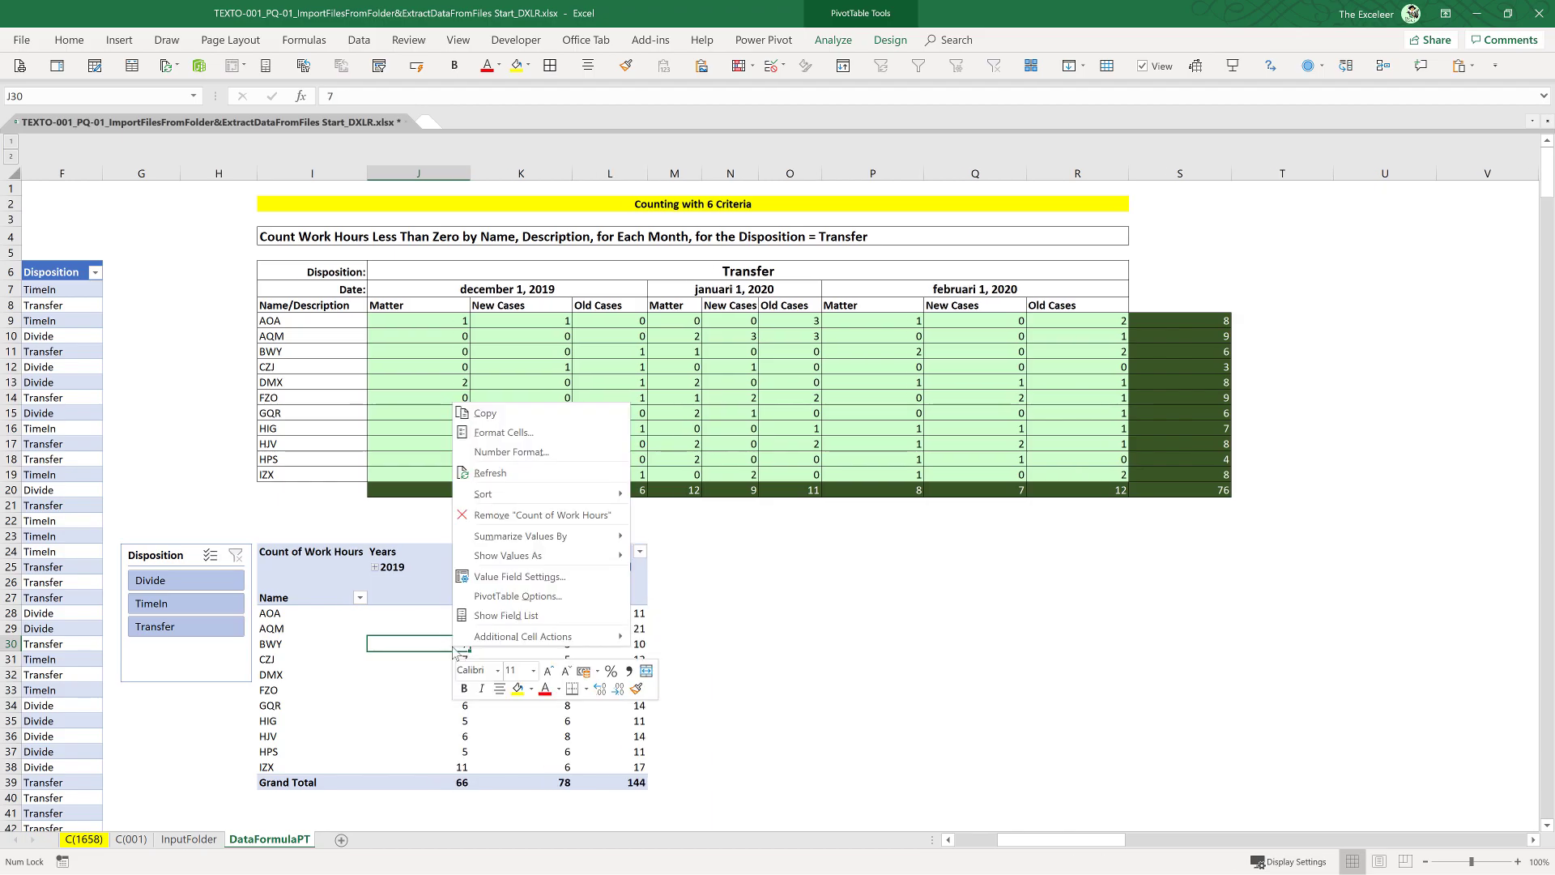
left_click(522, 597)
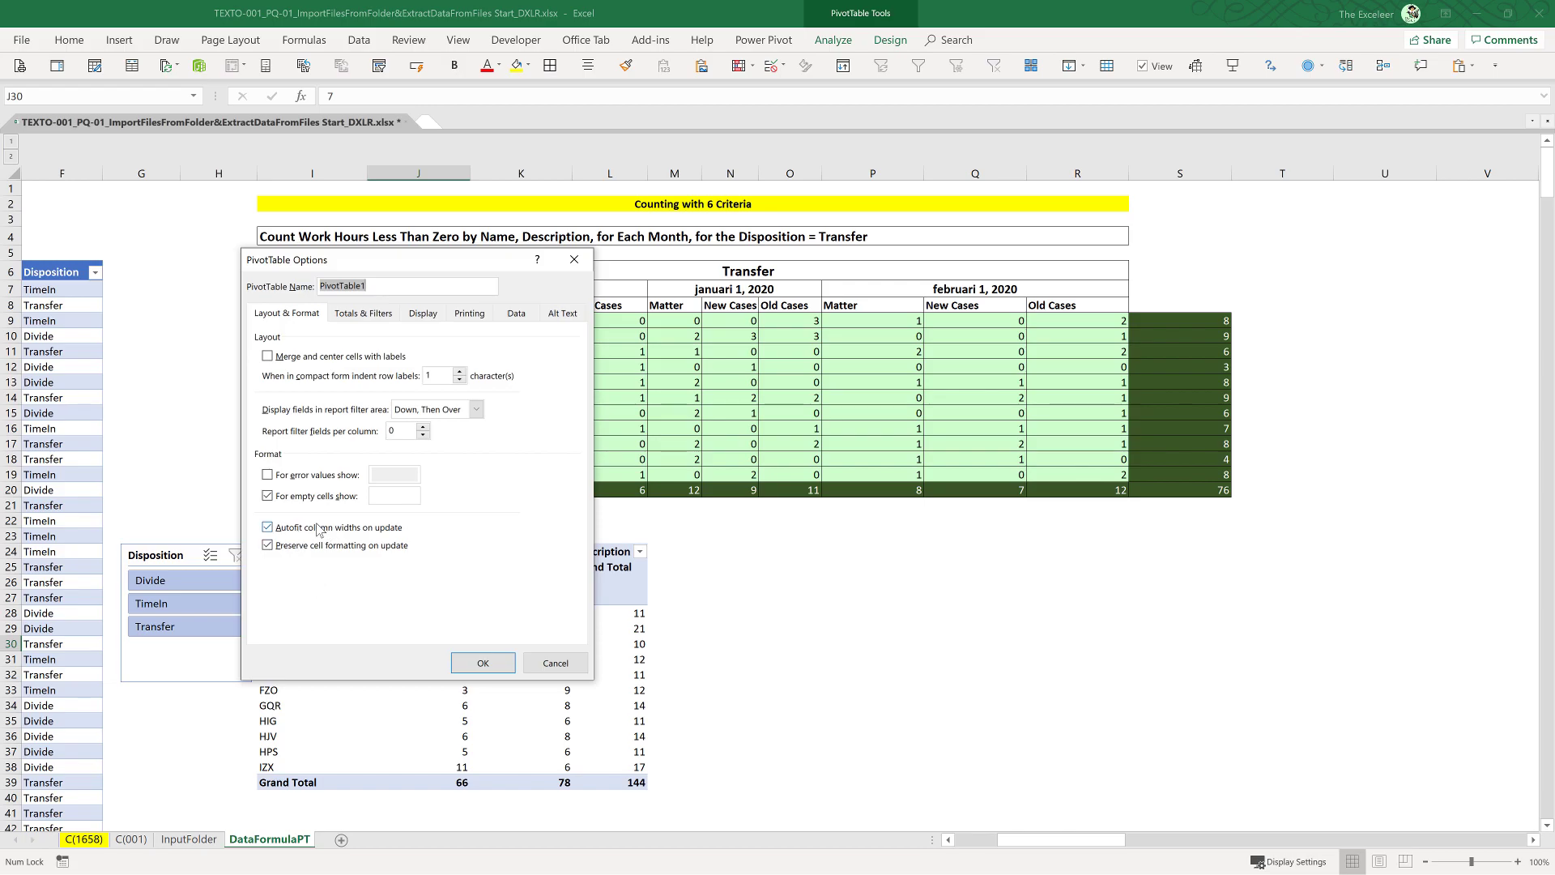
left_click(293, 534)
left_click(291, 535)
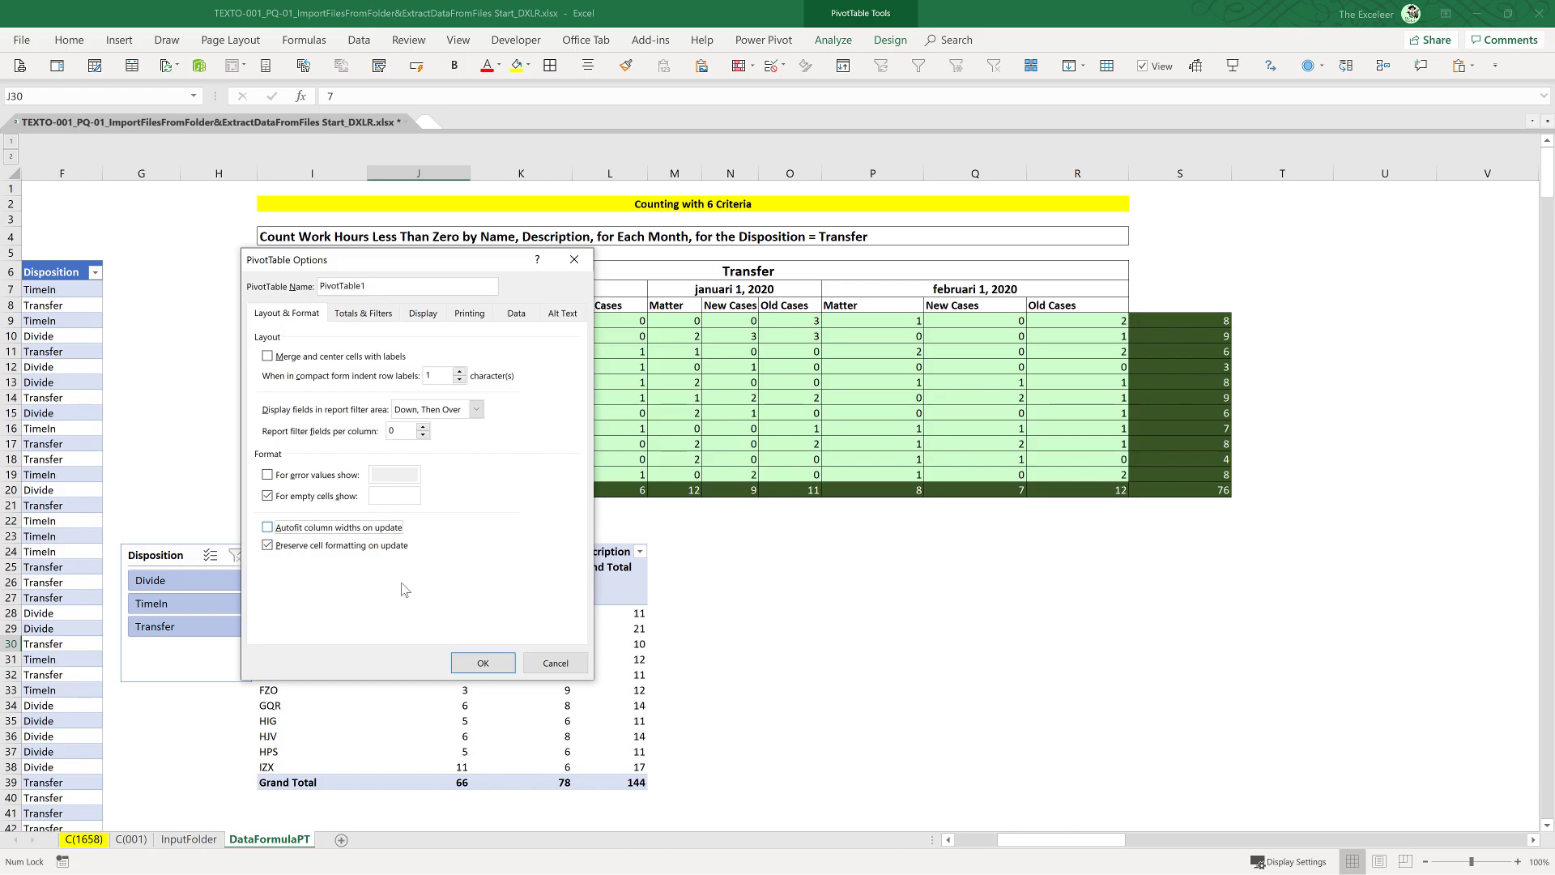
left_click(483, 663)
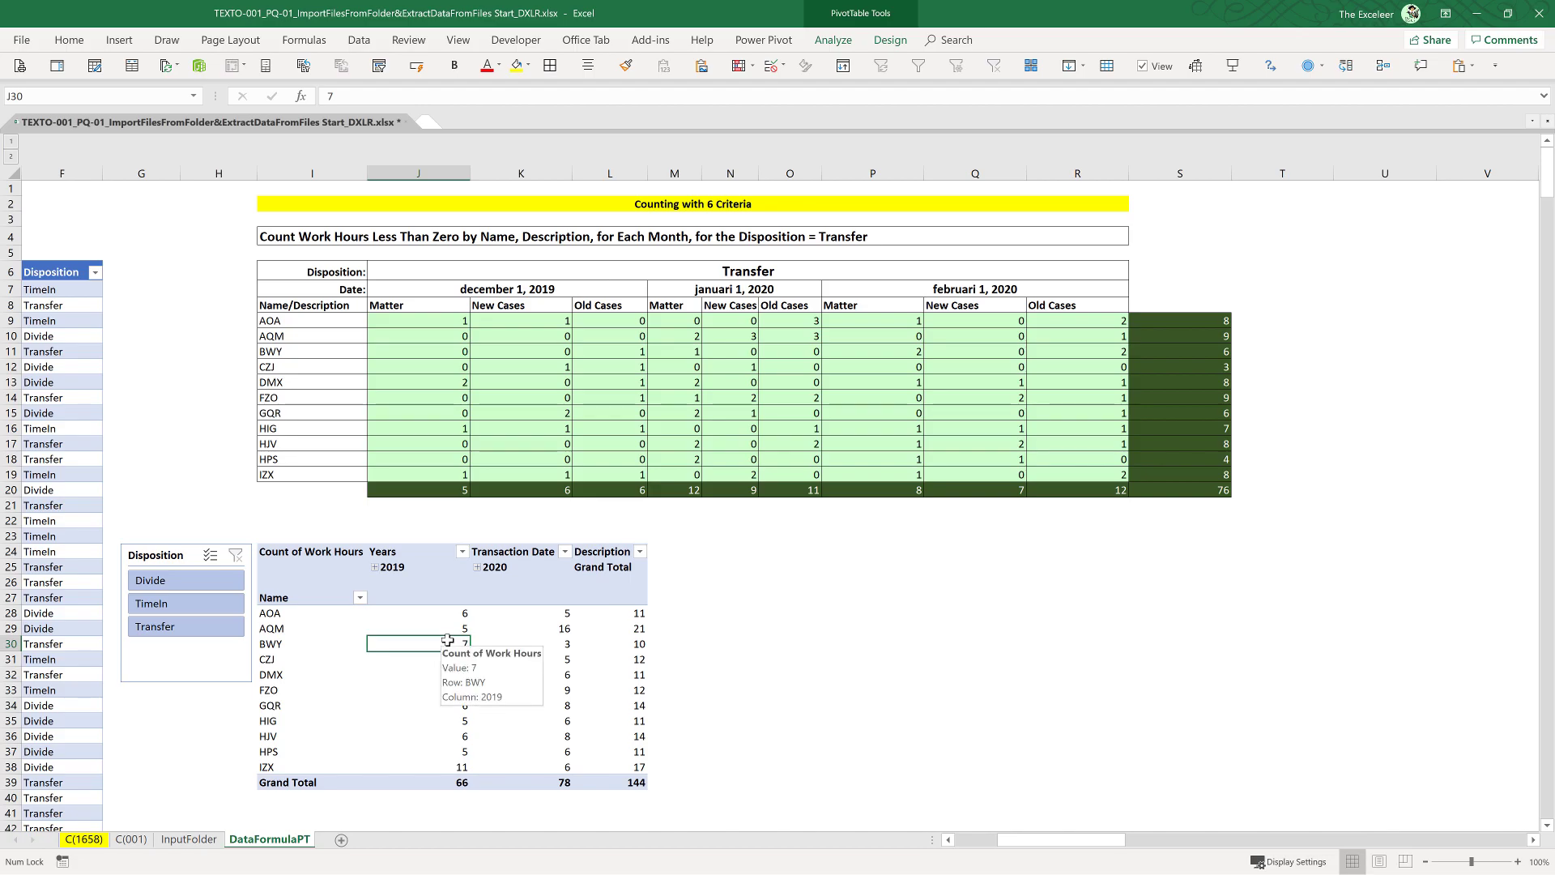
Set the PivotTable layout to Do Not Show Subtotals
left_click(891, 42)
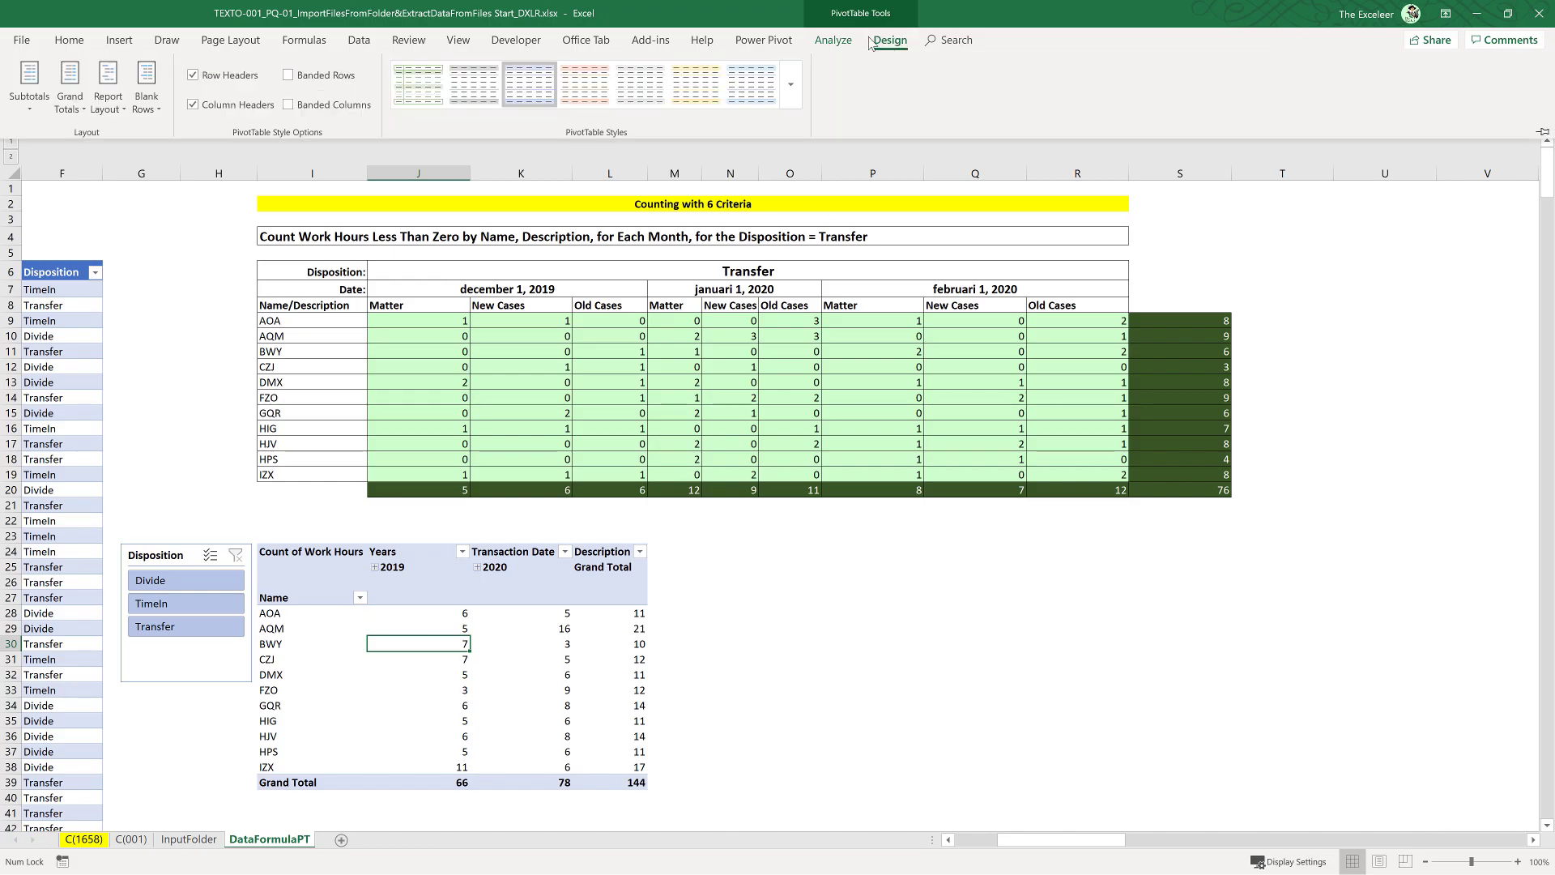
left_click(31, 84)
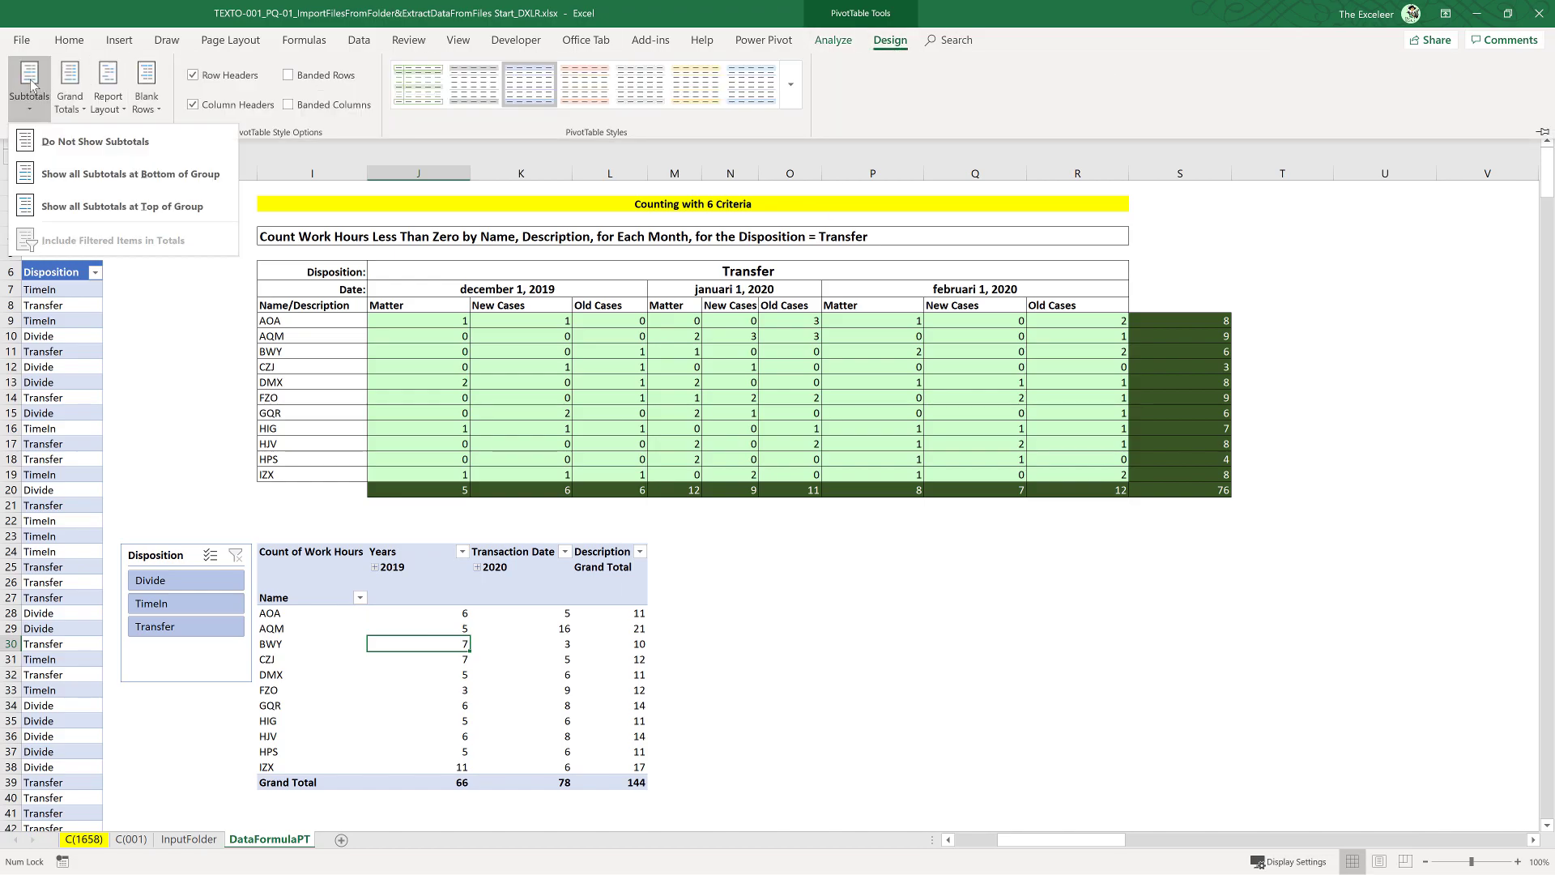
left_click(94, 142)
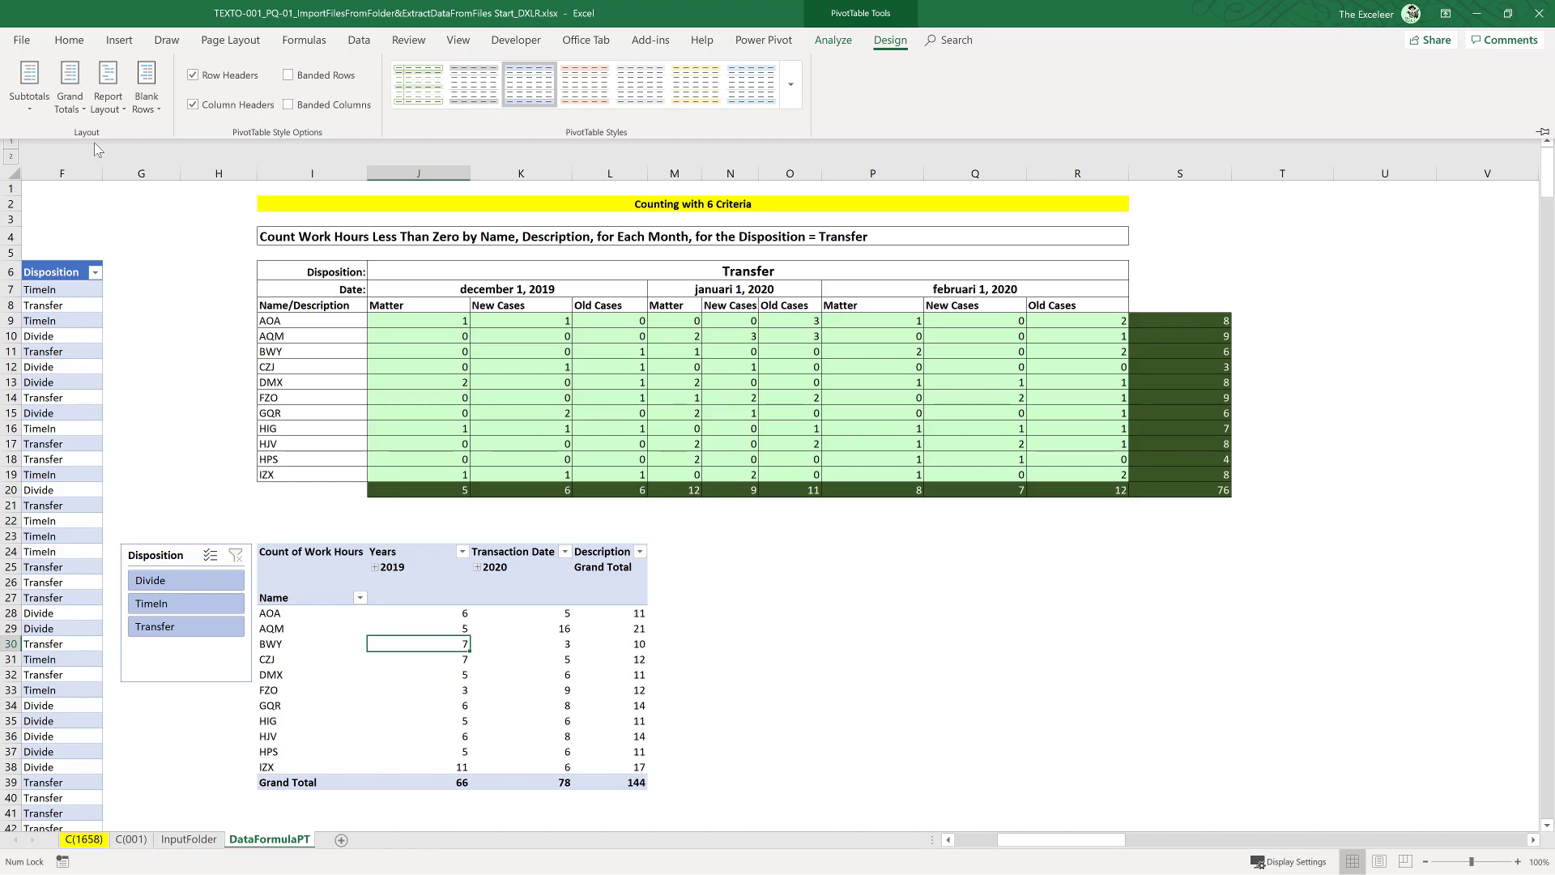
Expand the entire Years field in the PivotTable's columns
right_click(414, 566)
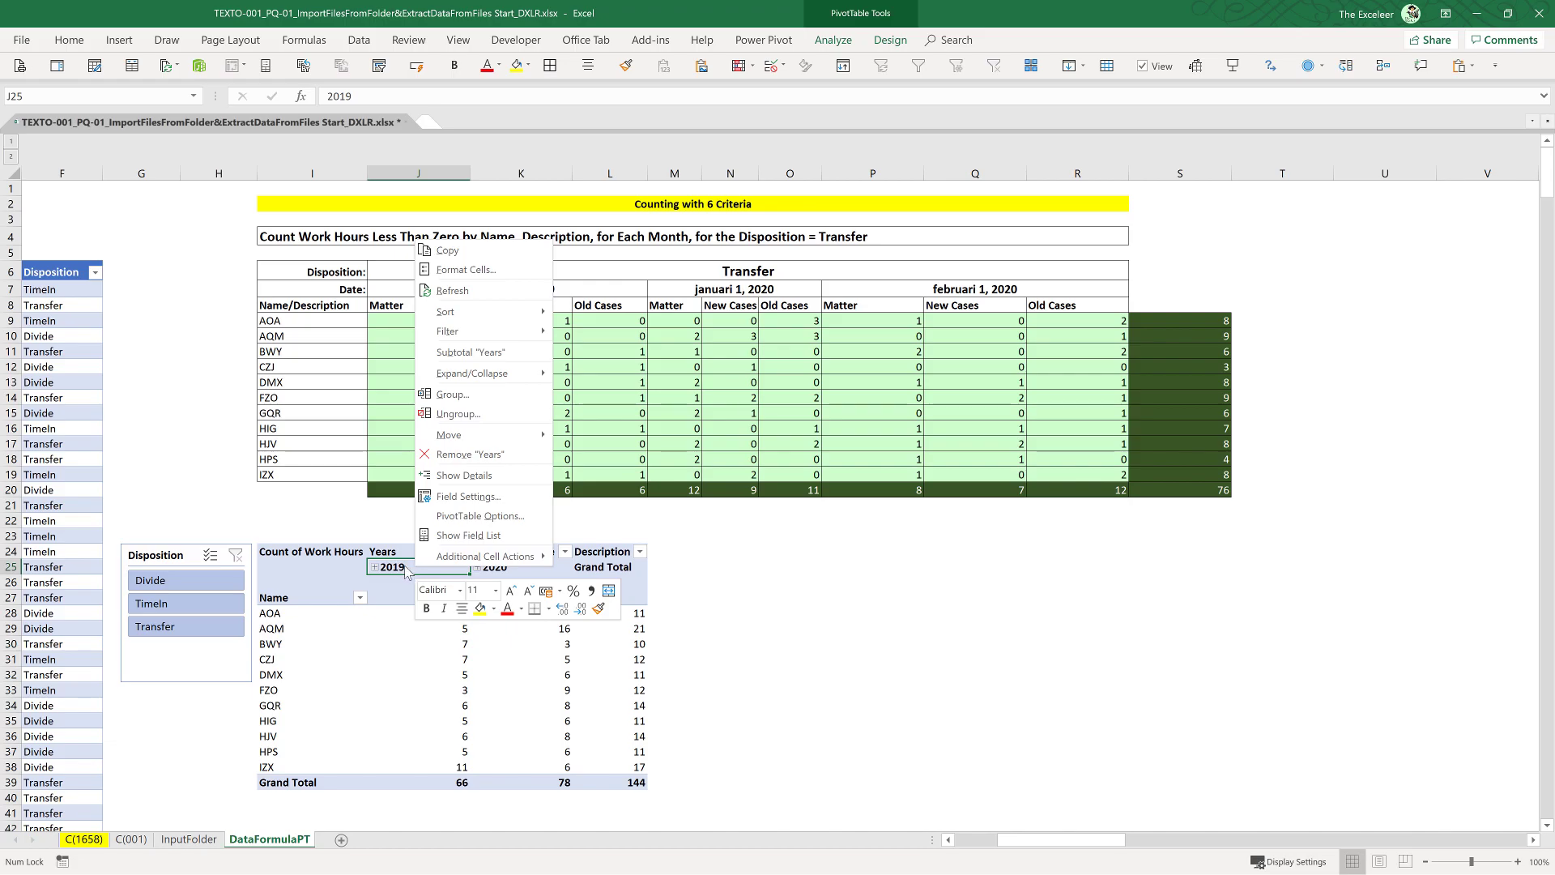
mouse_move(526, 375)
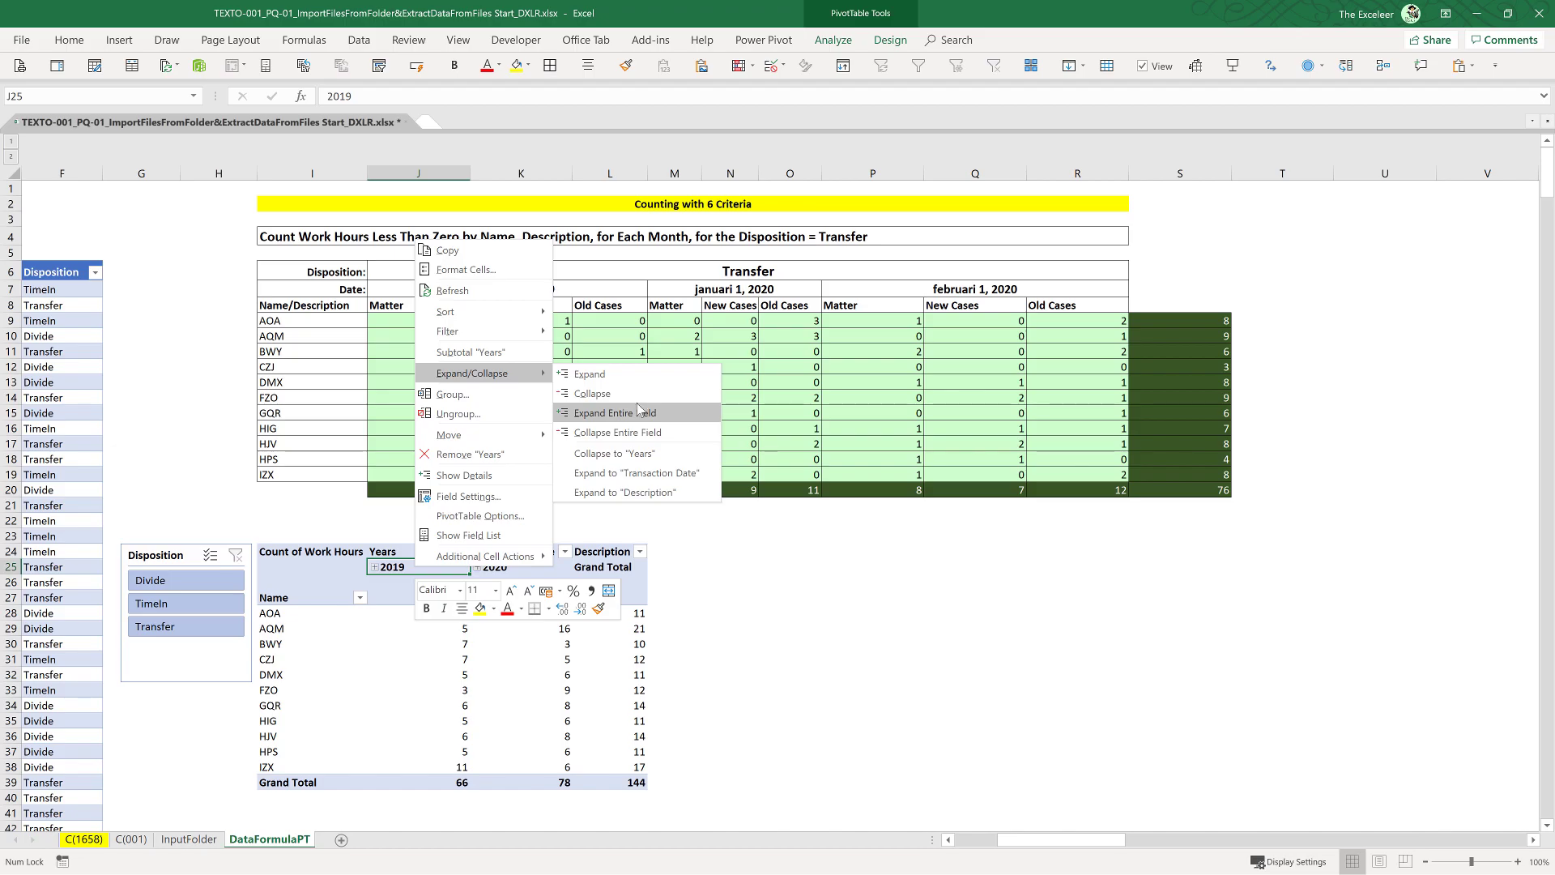
left_click(612, 413)
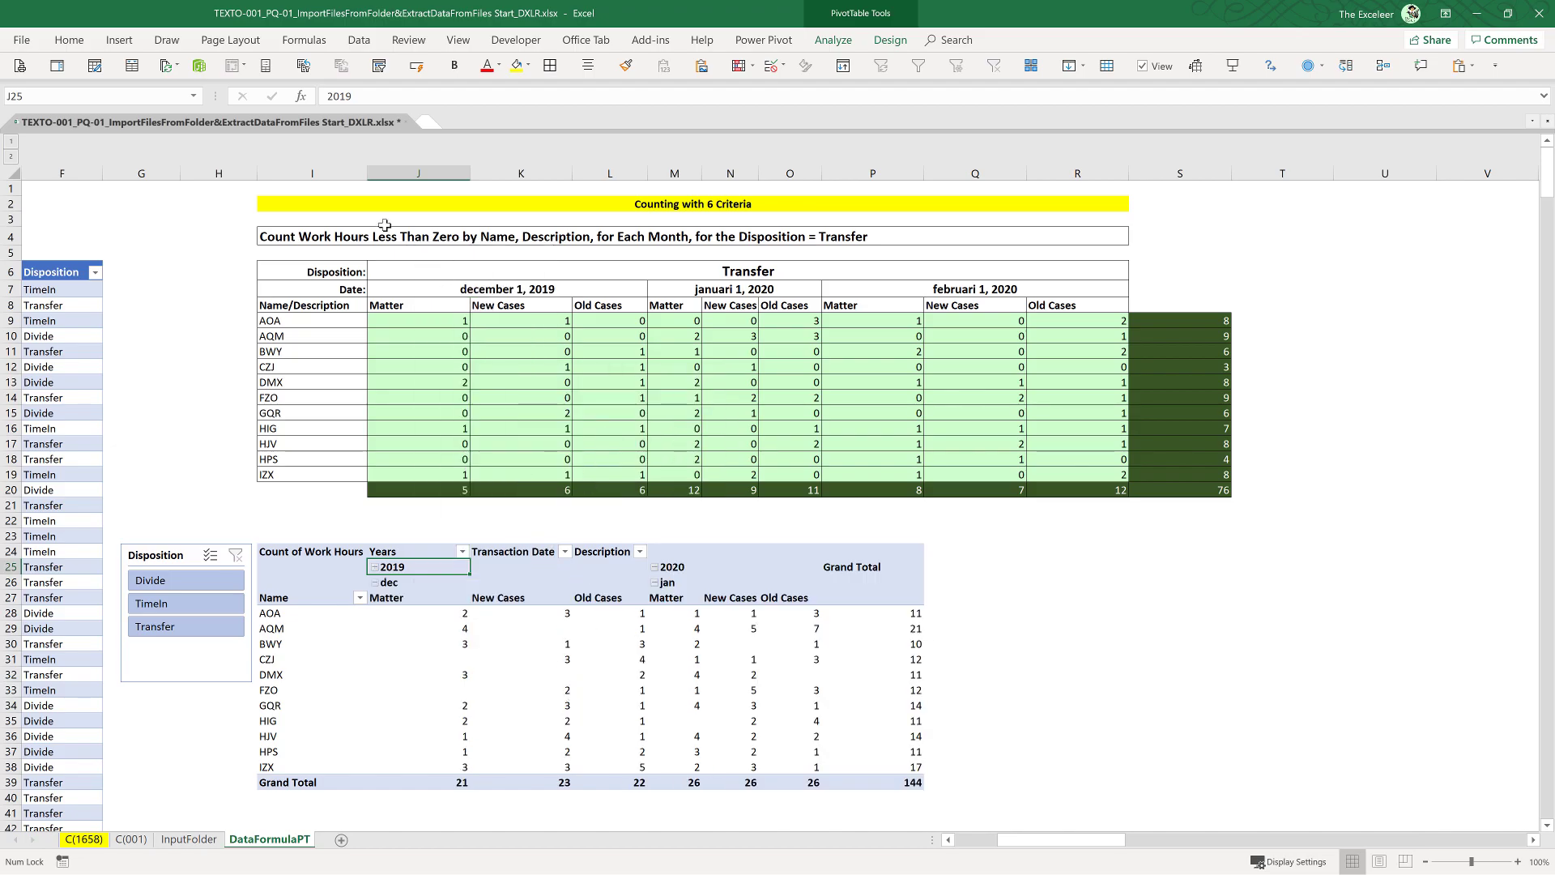
Autofit the widths of columns I to P, then select a value cell in the PivotTable
left_click_drag(326, 173, 924, 172)
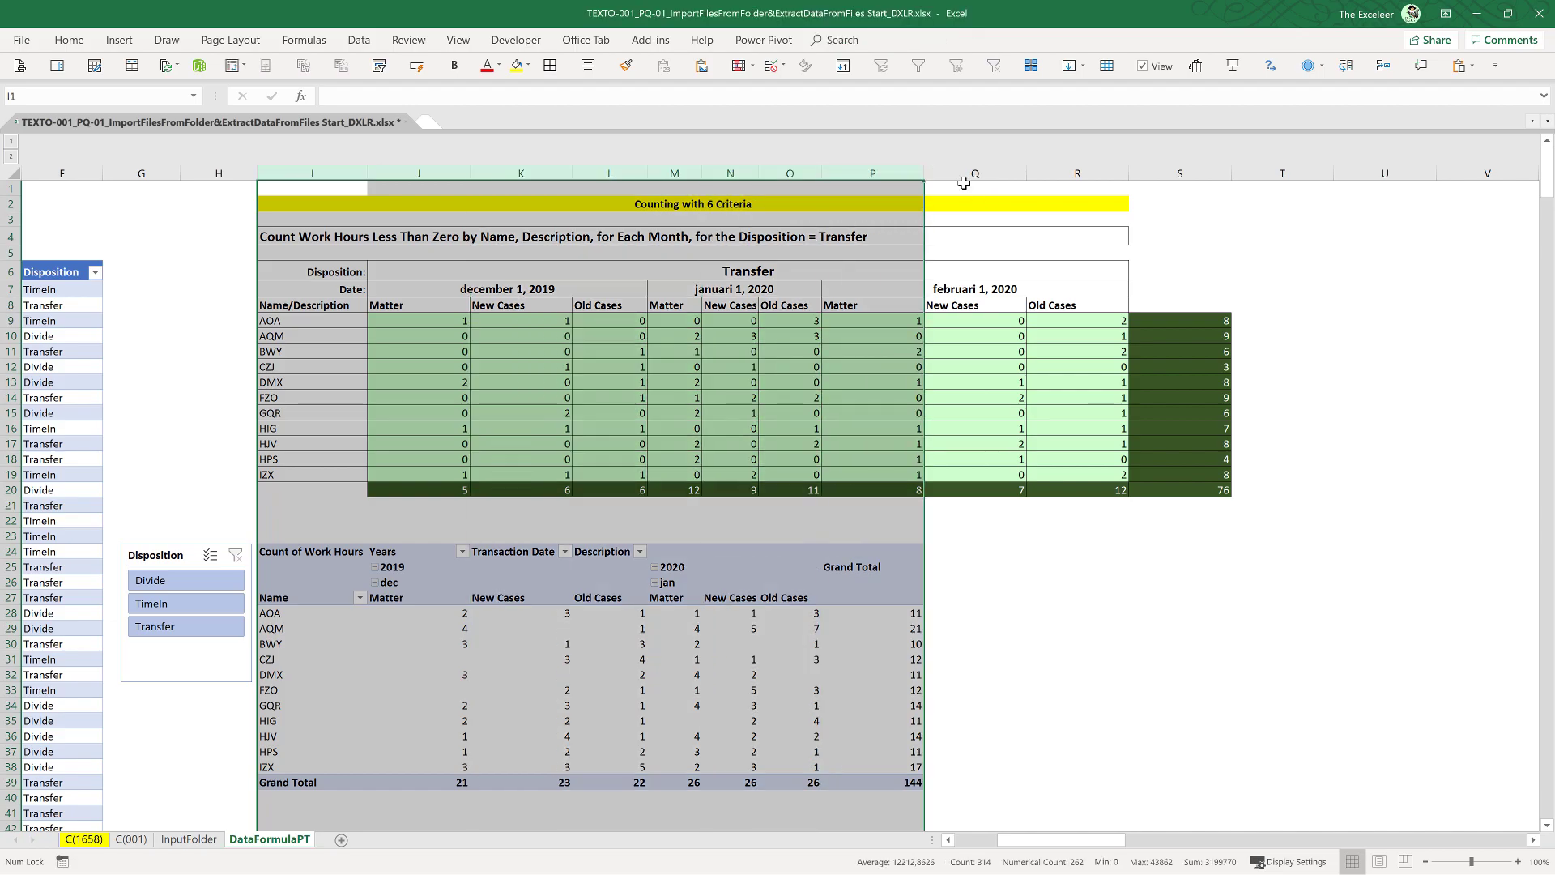
double_click(924, 172)
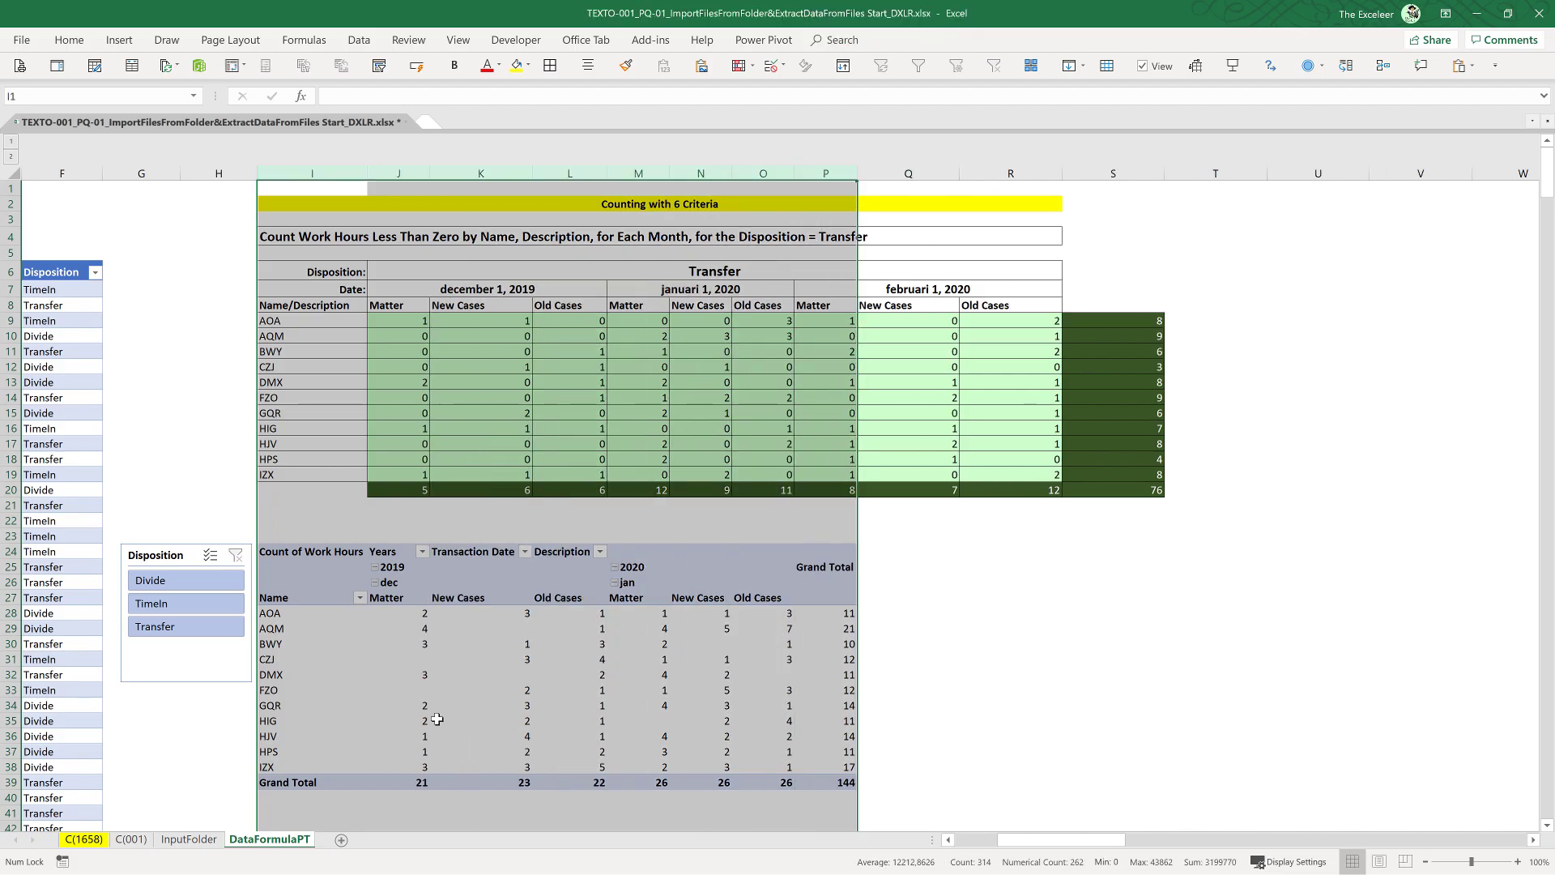
left_click(545, 650)
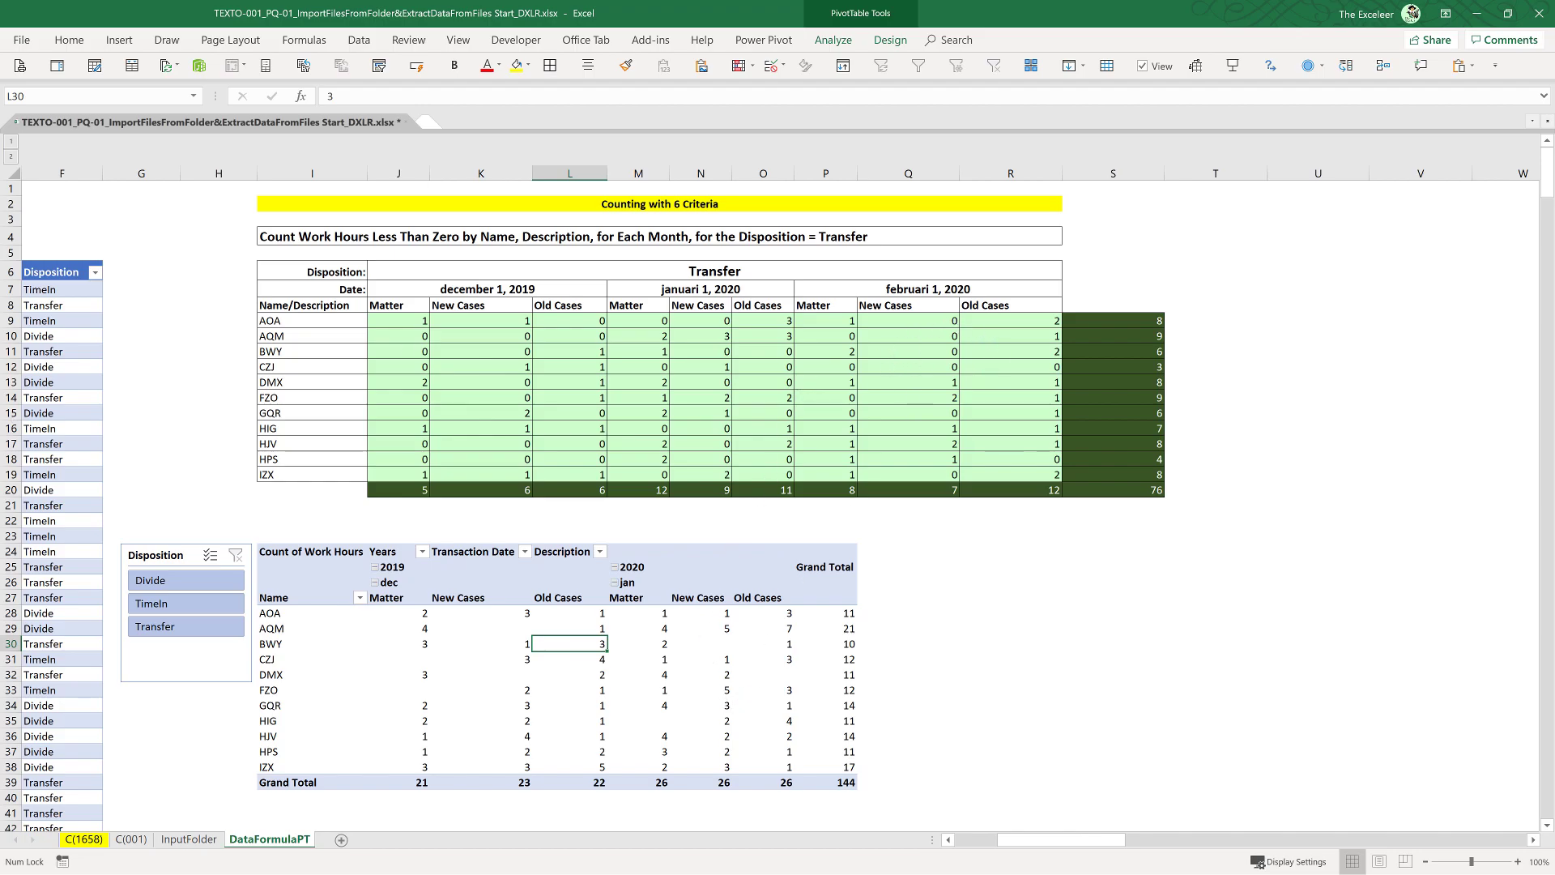
Copy the I:\TEXTO\TEXTO-001\Finish path from the InputFolder value list into the Path table's cell D5, and return to the DataFormulaPT sheet
mouse_move(726, 715)
left_click(189, 840)
left_click(278, 374)
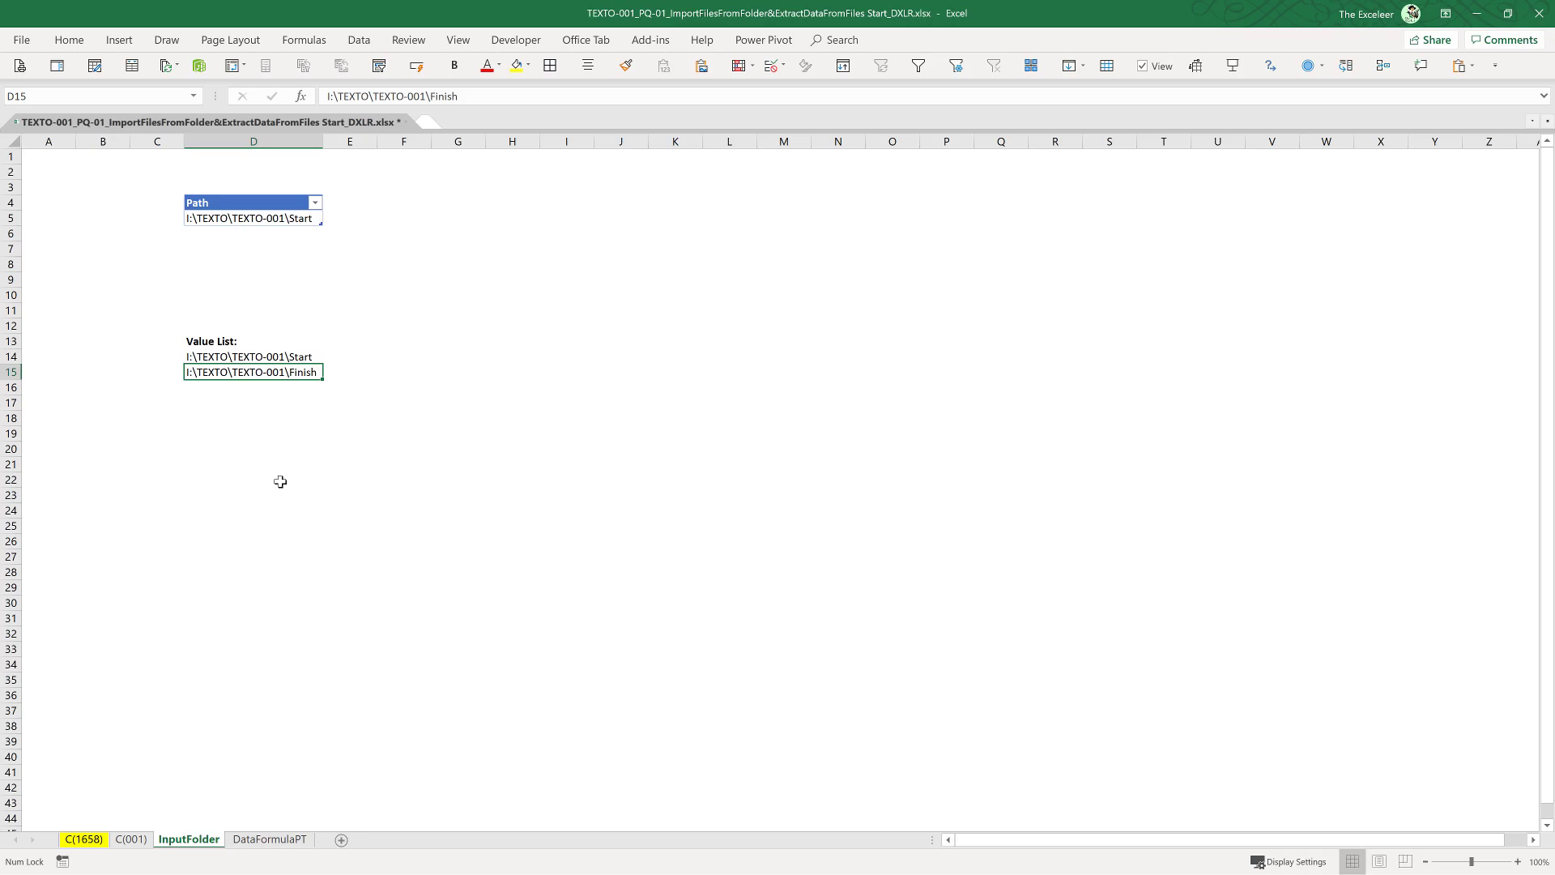
key("ctrl+c")
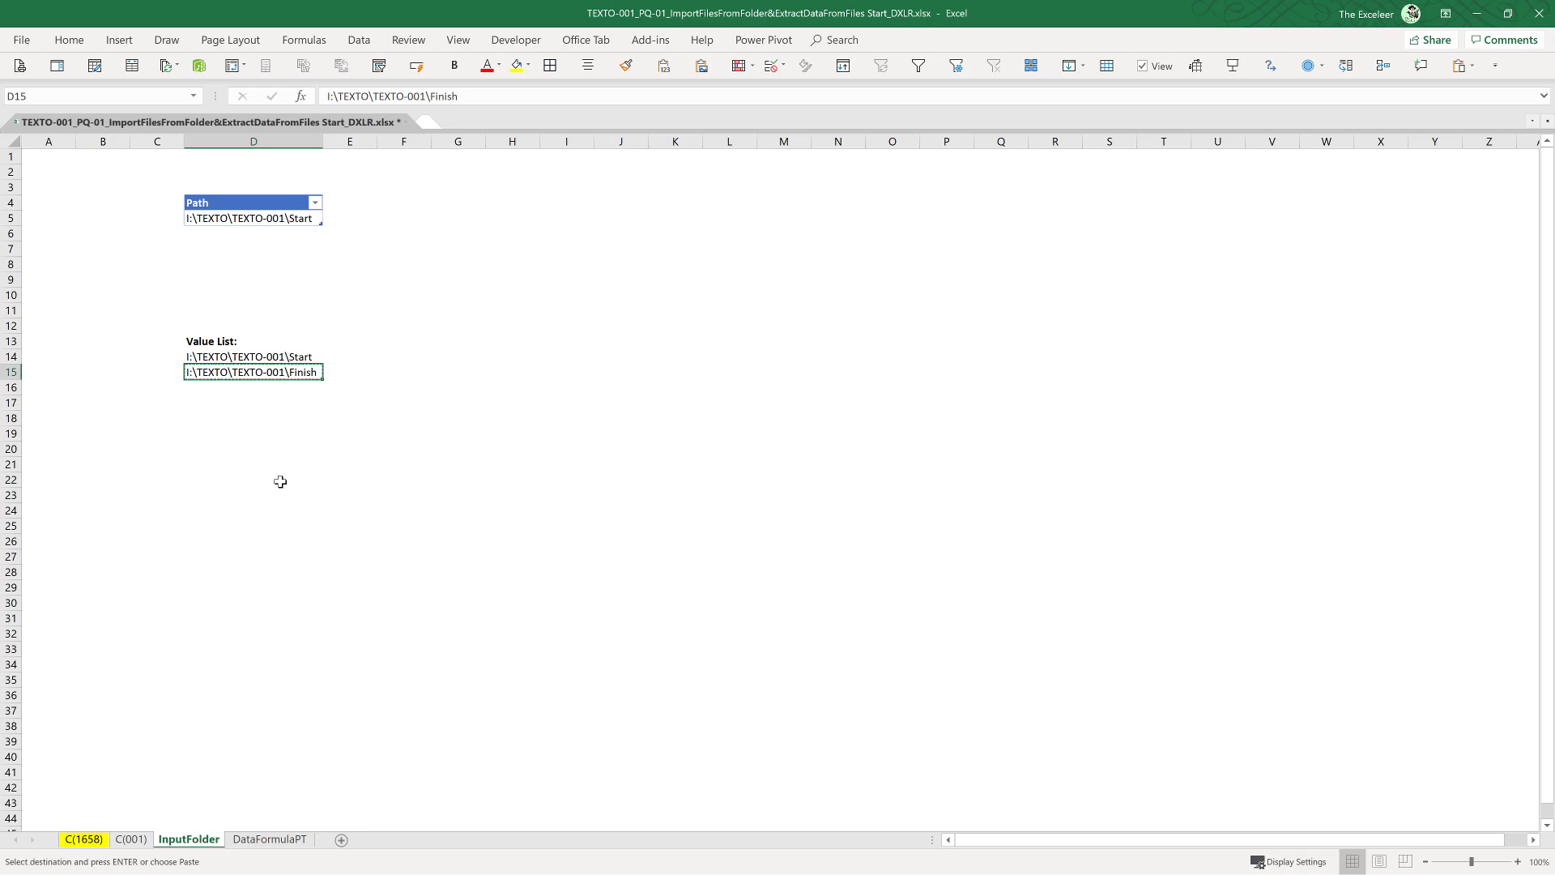
left_click(252, 215)
left_click(663, 65)
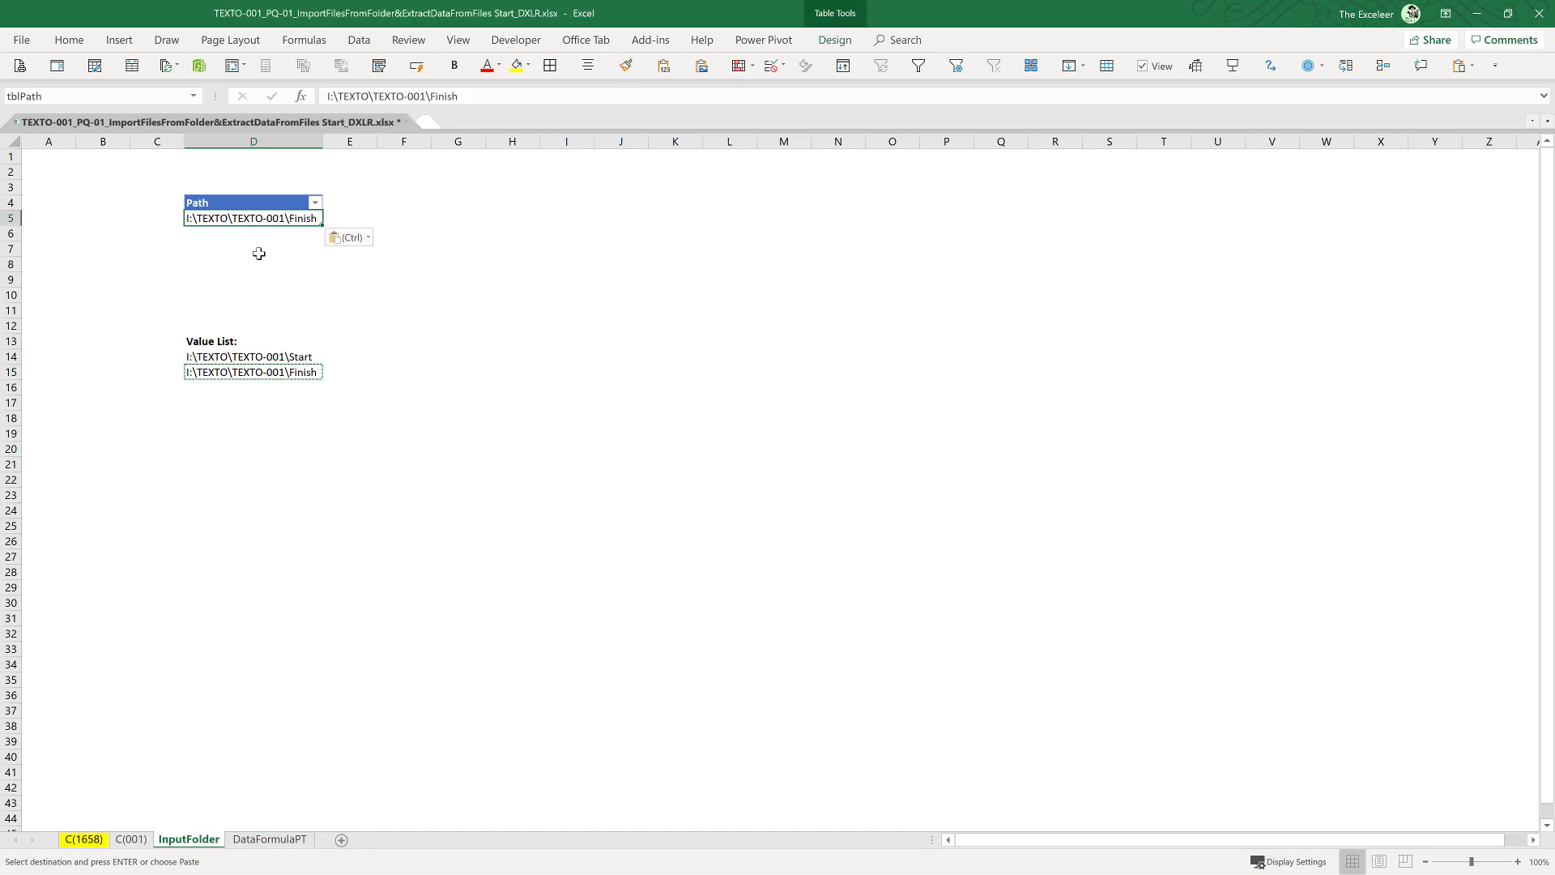
left_click(255, 841)
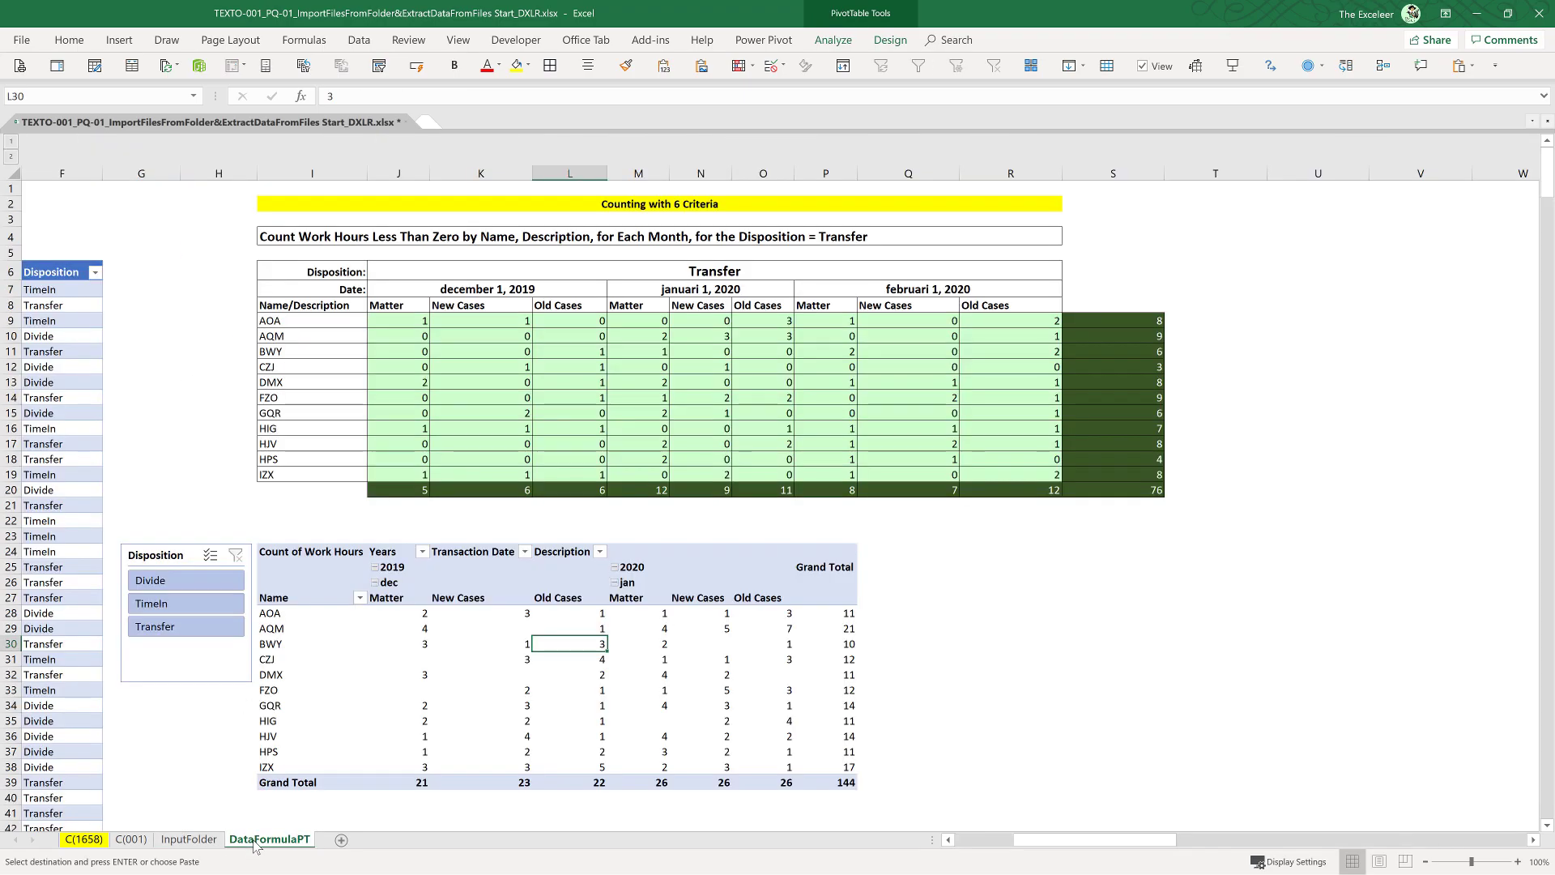
Refresh the PivotTable to load the new source folder's data, and autofit the widths of columns I to S
right_click(590, 645)
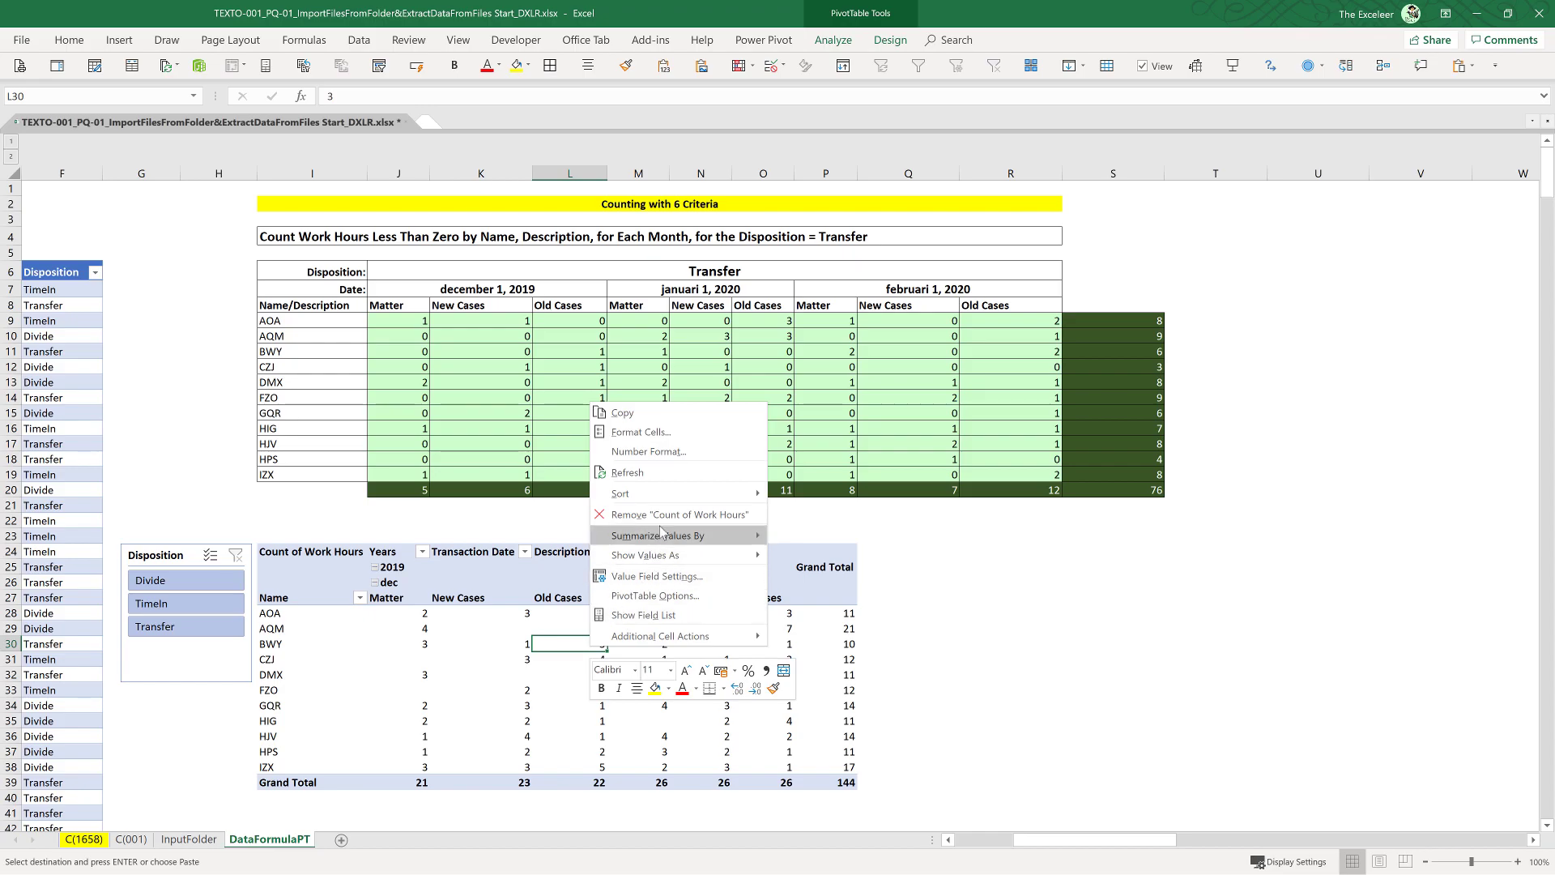
left_click(661, 470)
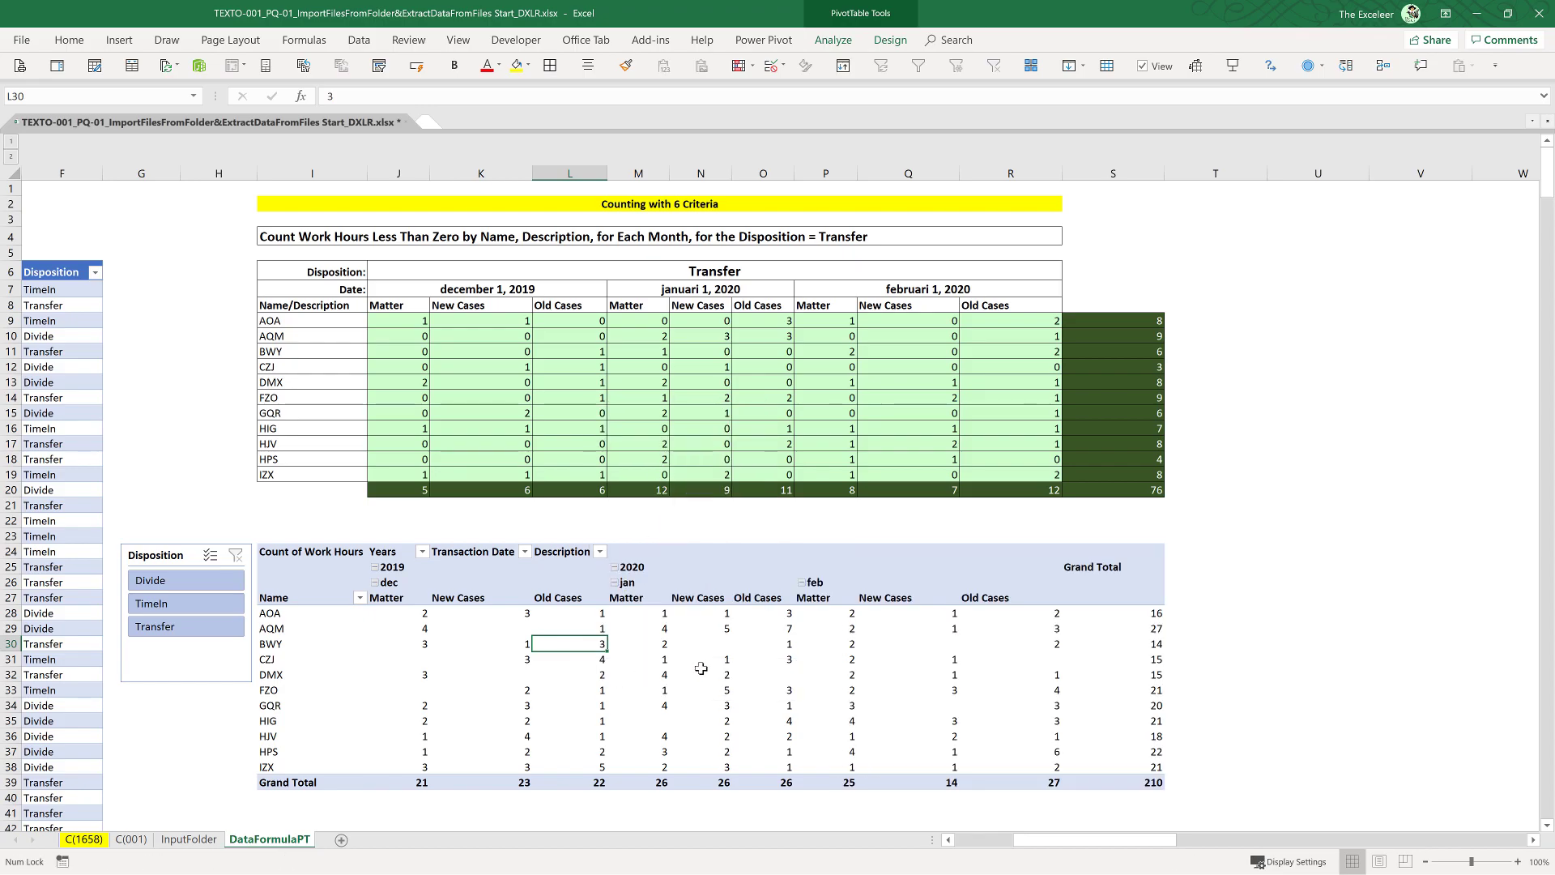
mouse_move(562, 685)
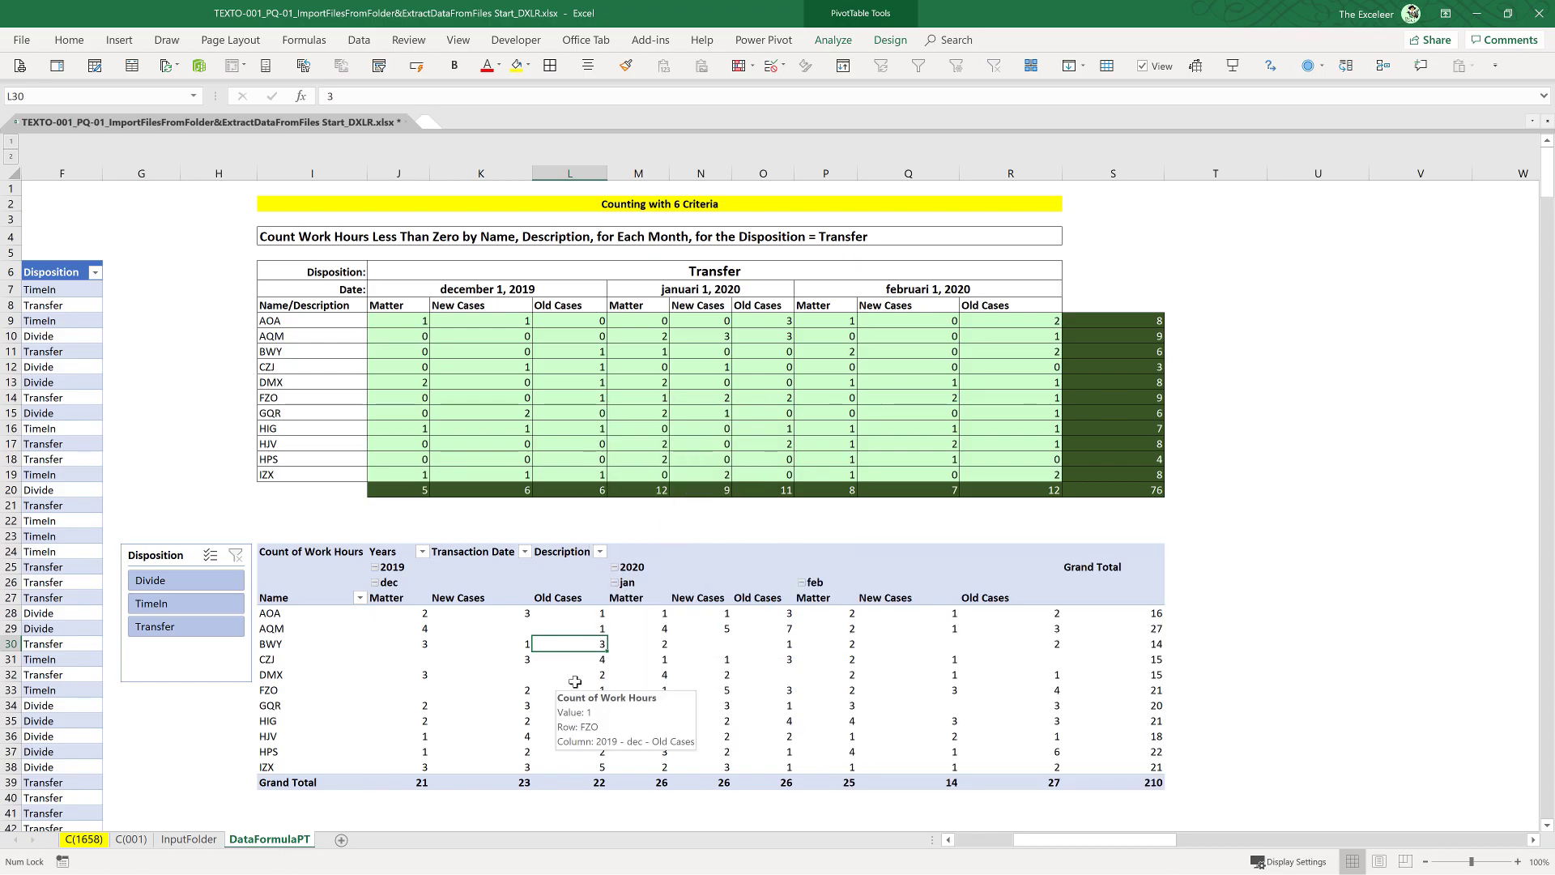
left_click_drag(312, 174, 1097, 174)
double_click(1061, 167)
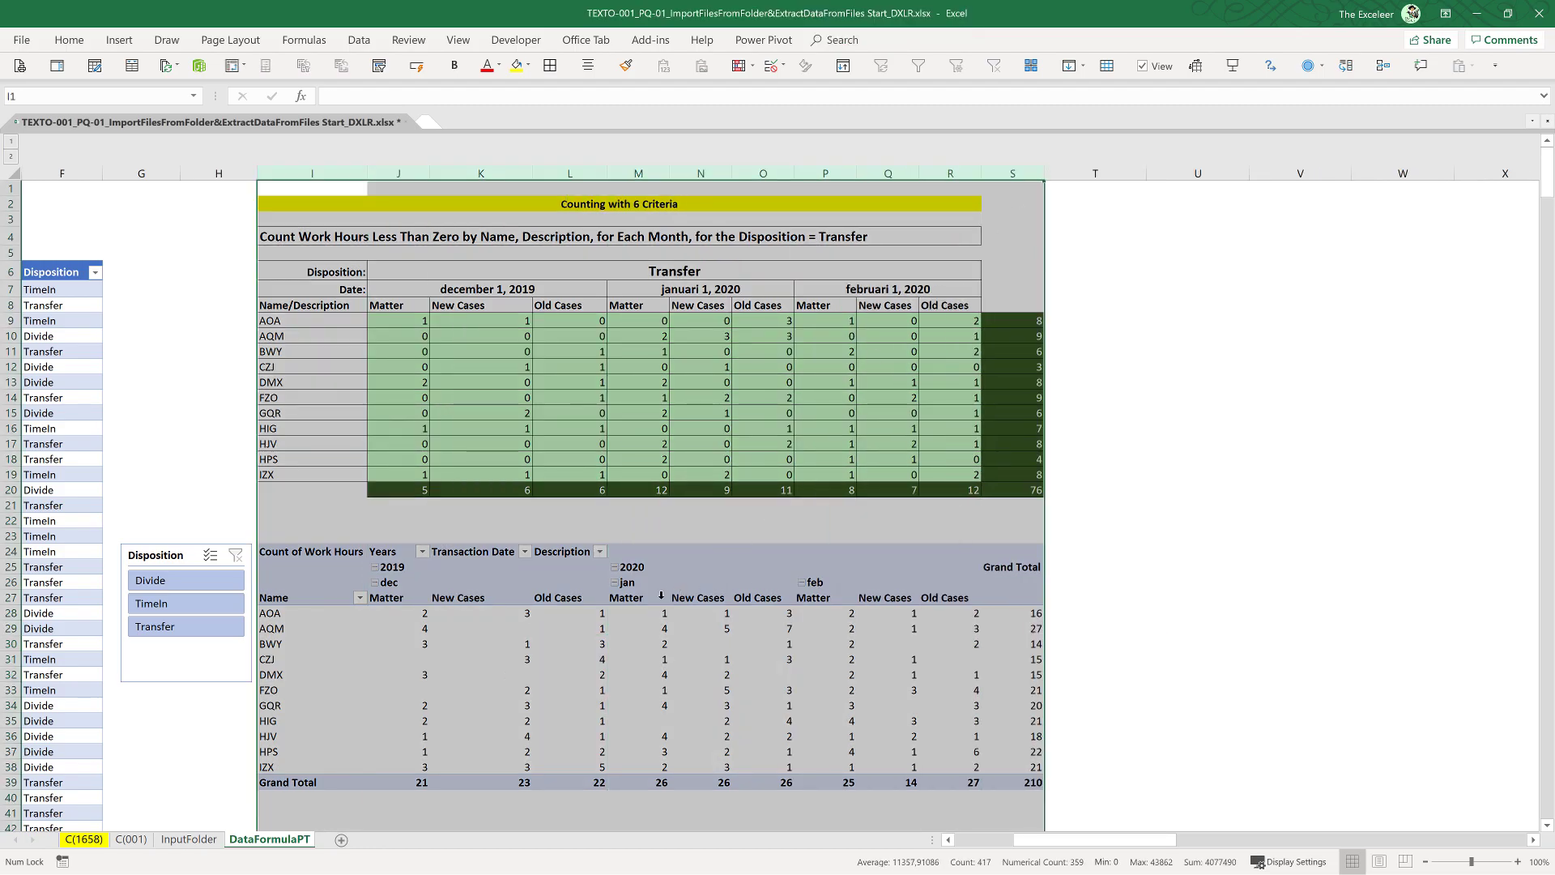
left_click(601, 648)
Filter the PivotTable to the Transfer disposition with the Disposition slicer
mouse_move(584, 666)
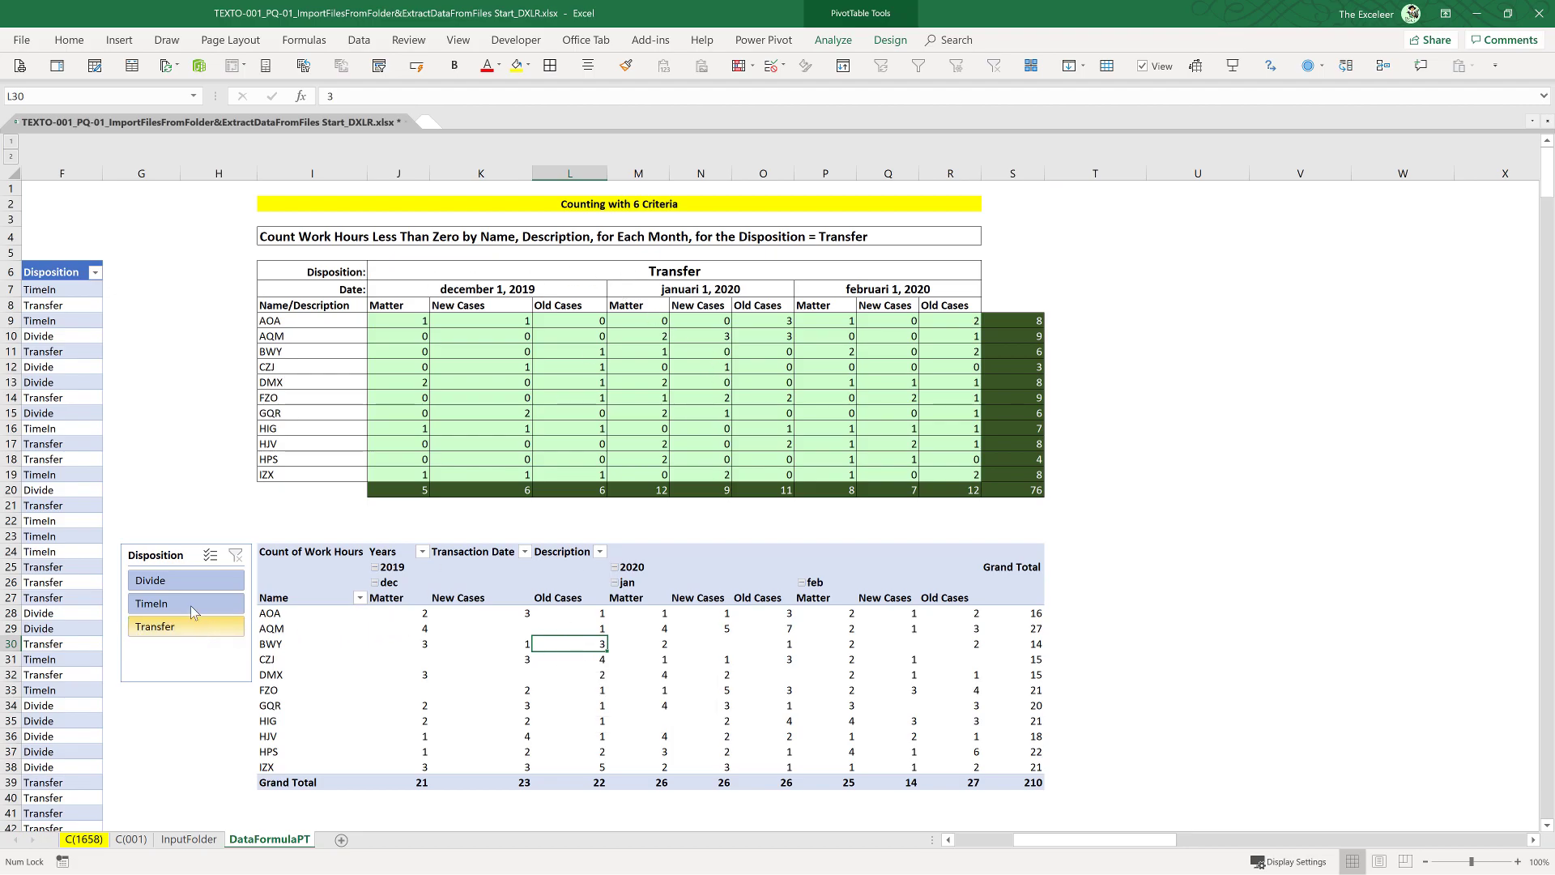
left_click(193, 631)
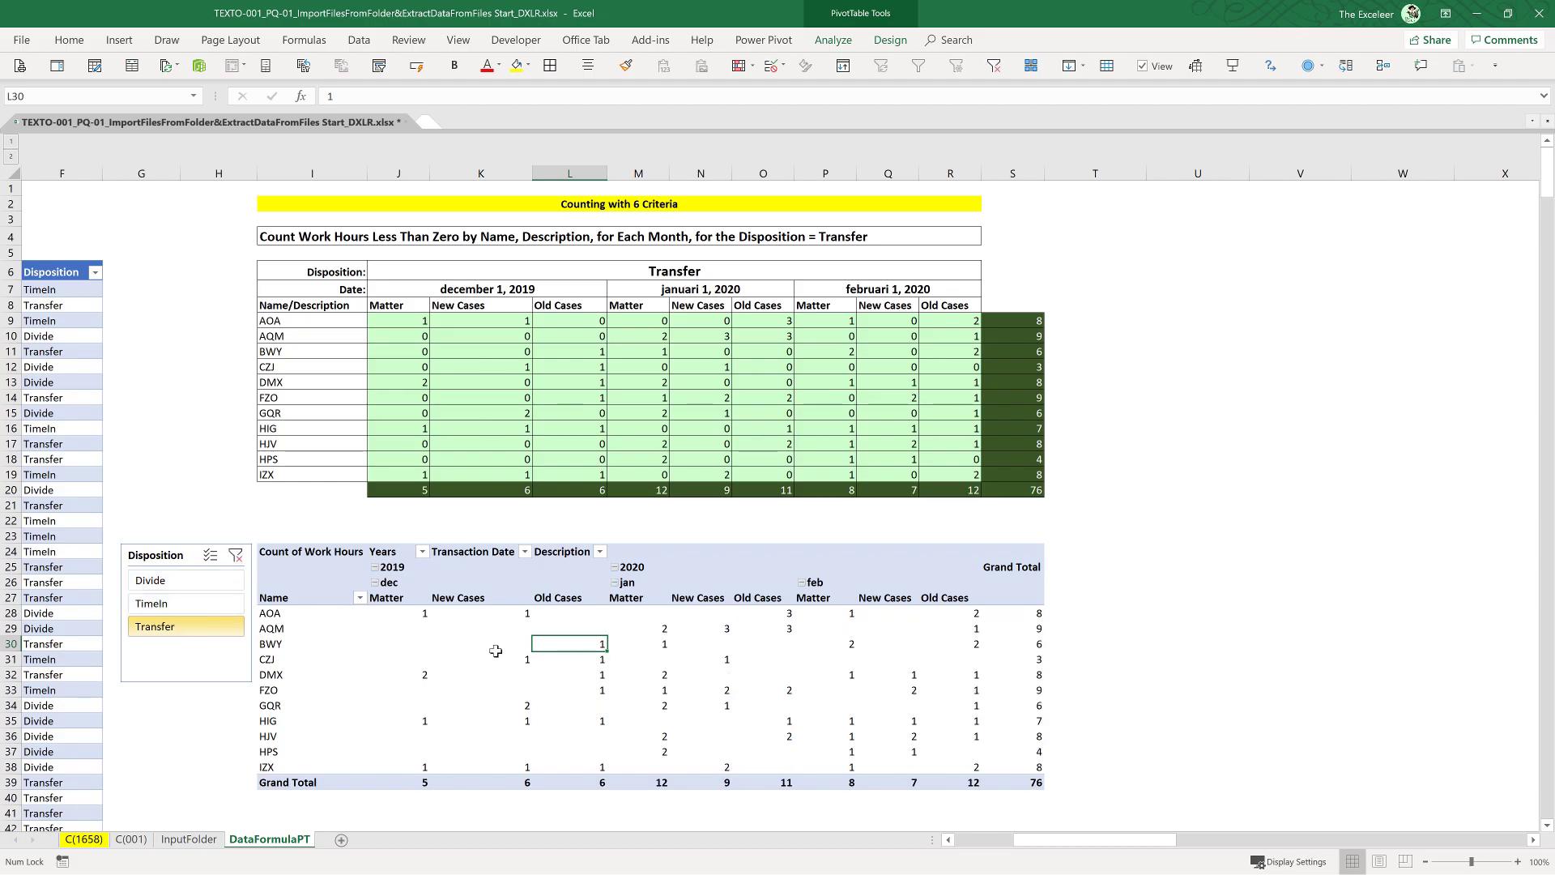